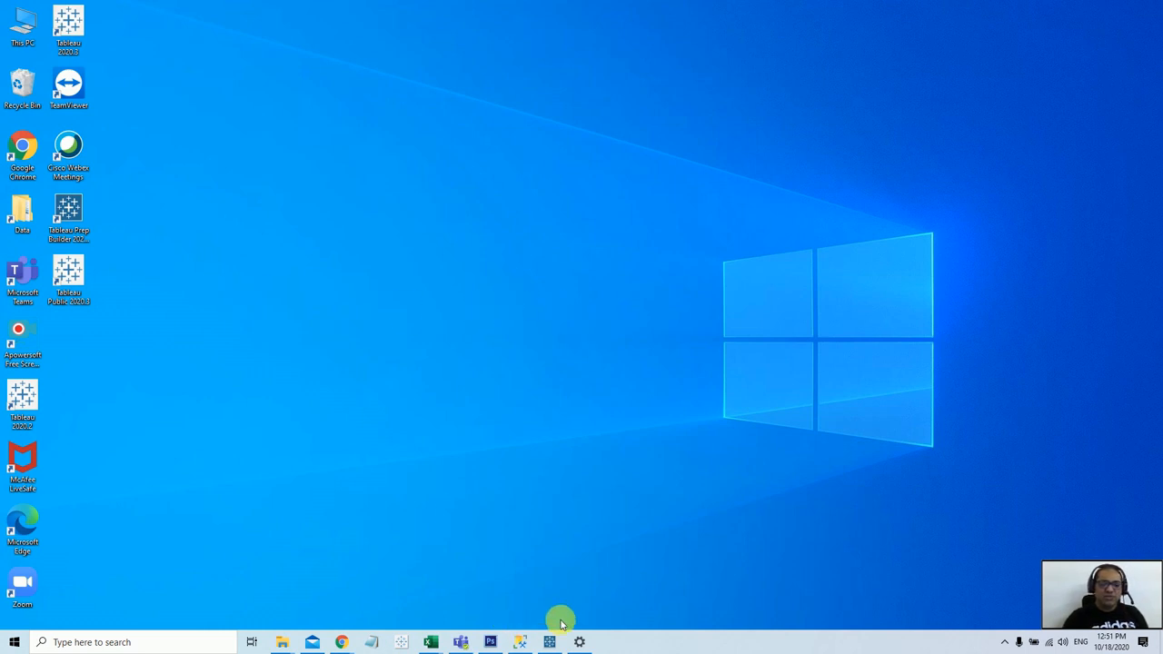
Examine the Demo flow in Tableau Prep Builder, and inspect the Year and Target_Amount columns of the YearlySalesTarget workbook in Excel
mouse_move(560, 641)
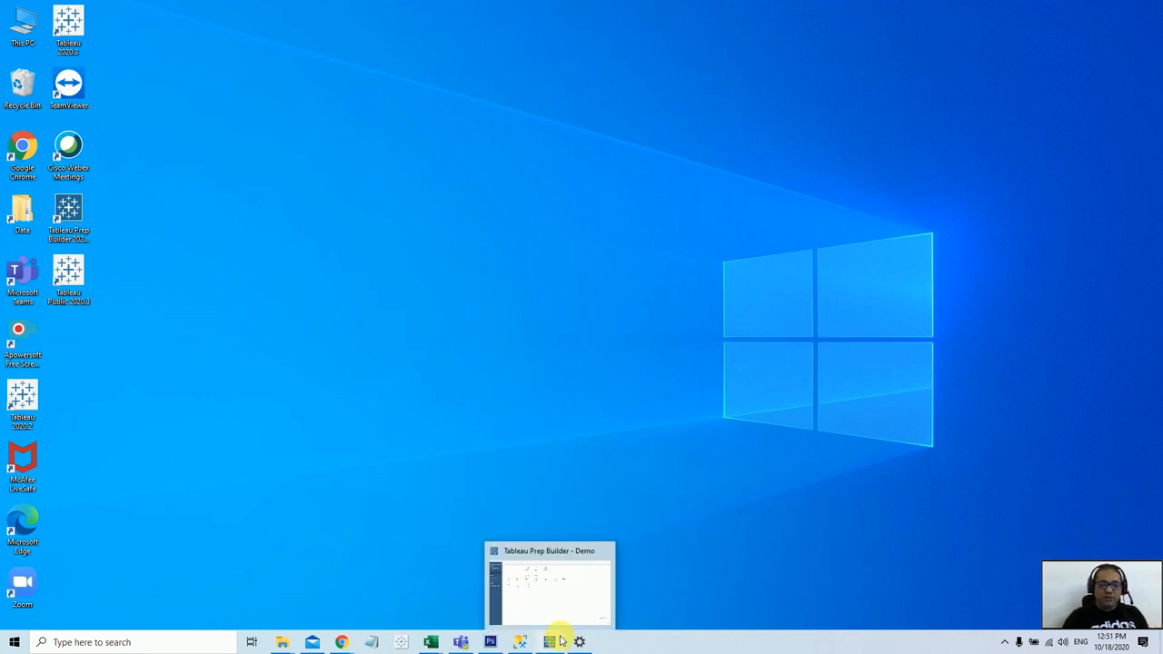
click(553, 602)
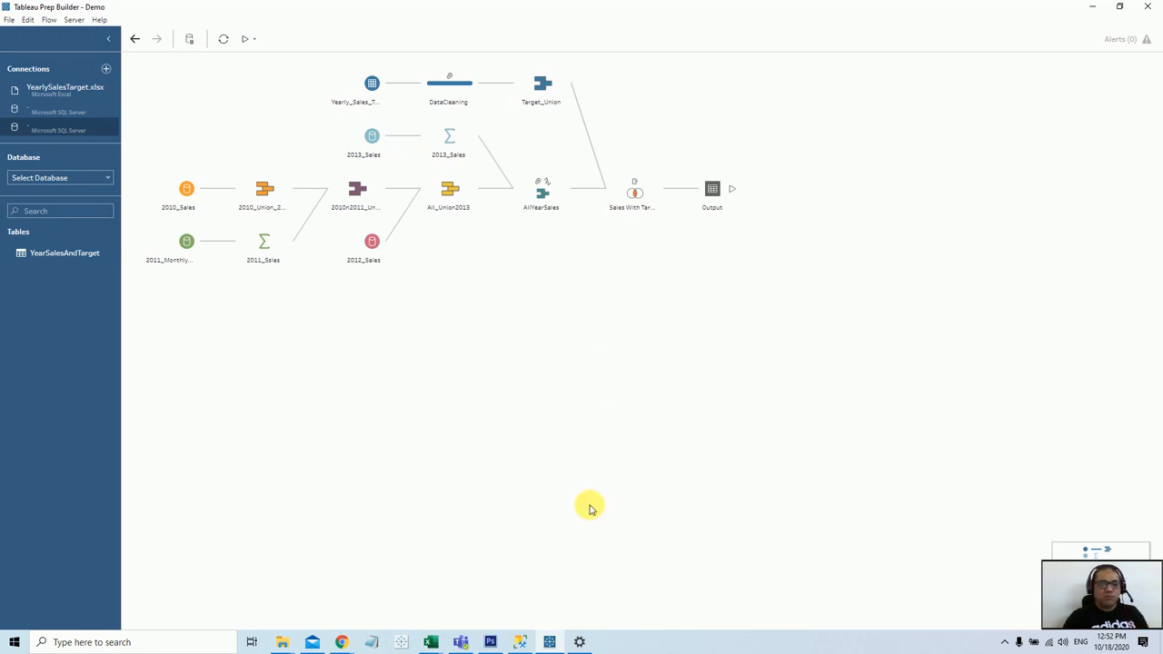
mouse_move(441, 642)
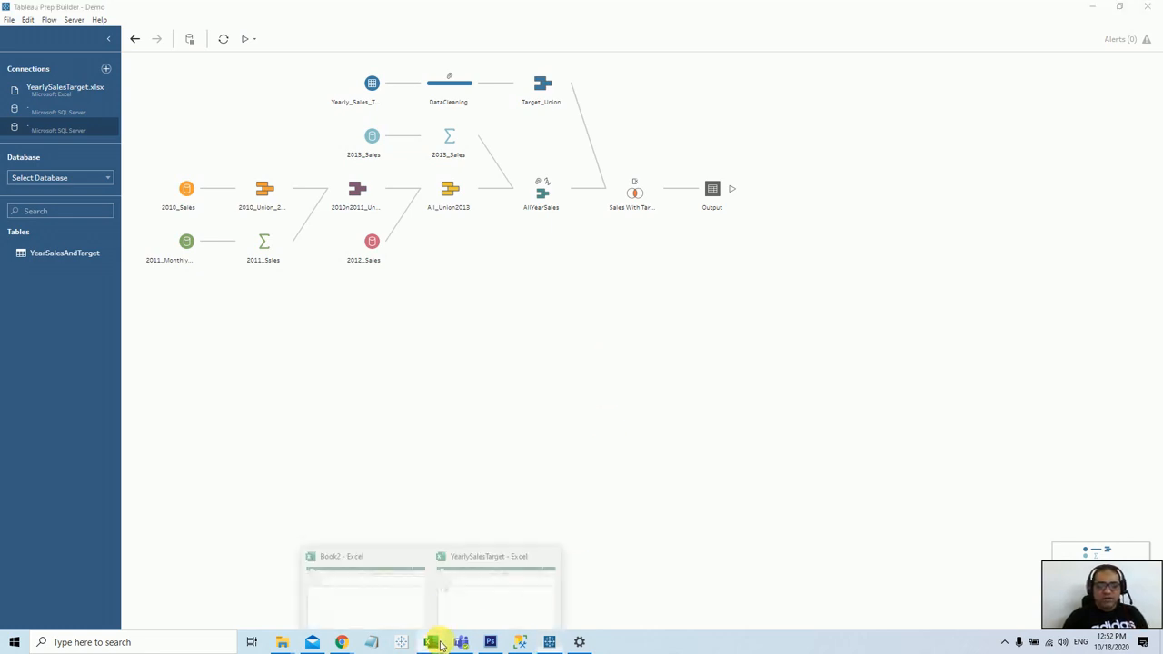
click(493, 605)
click(313, 360)
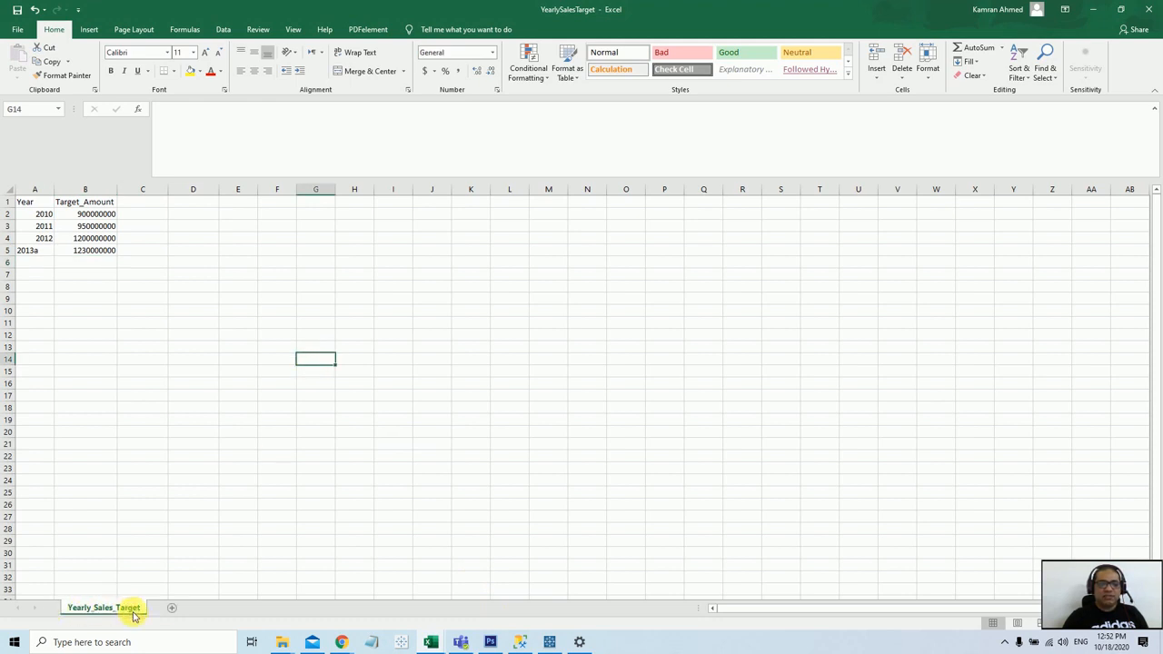
drag(50, 205, 45, 249)
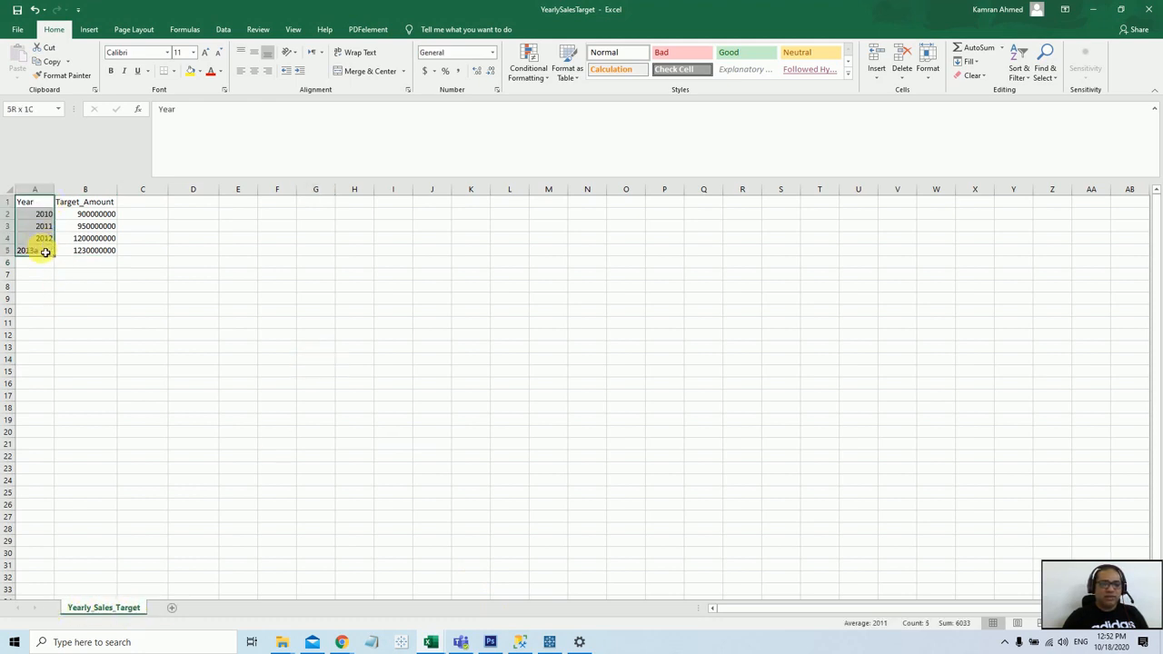
drag(99, 201, 60, 252)
click(42, 252)
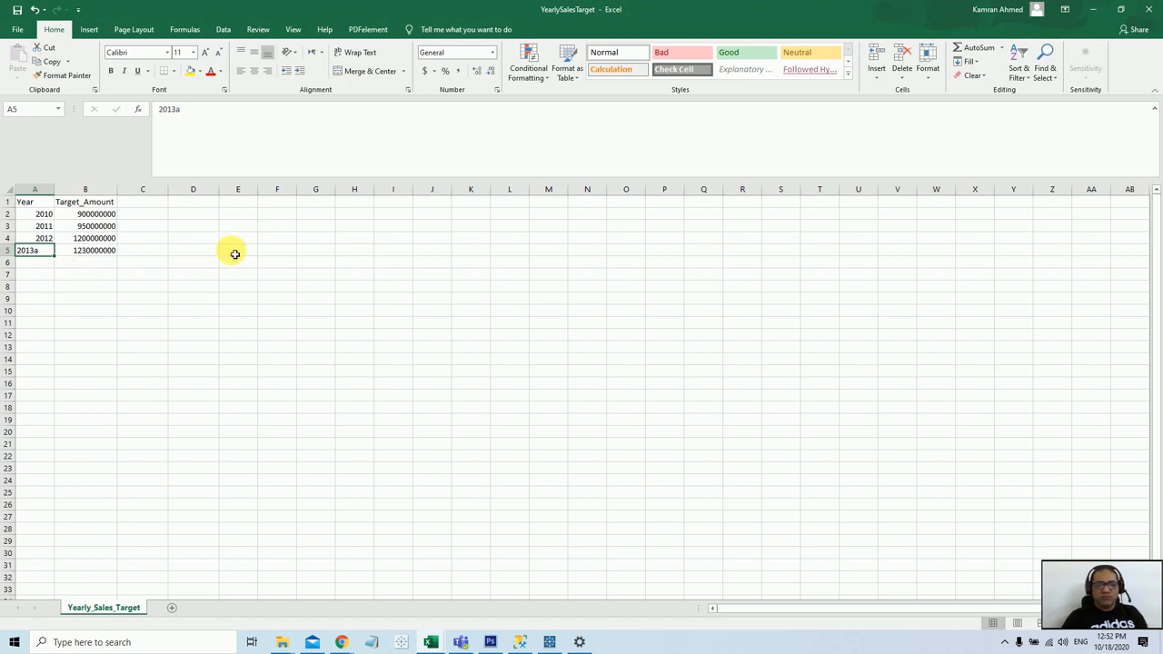
Switch to SQL Server Management Studio and run only the fiscal year 2010 sales query in SQLQuery2.sql
click(522, 645)
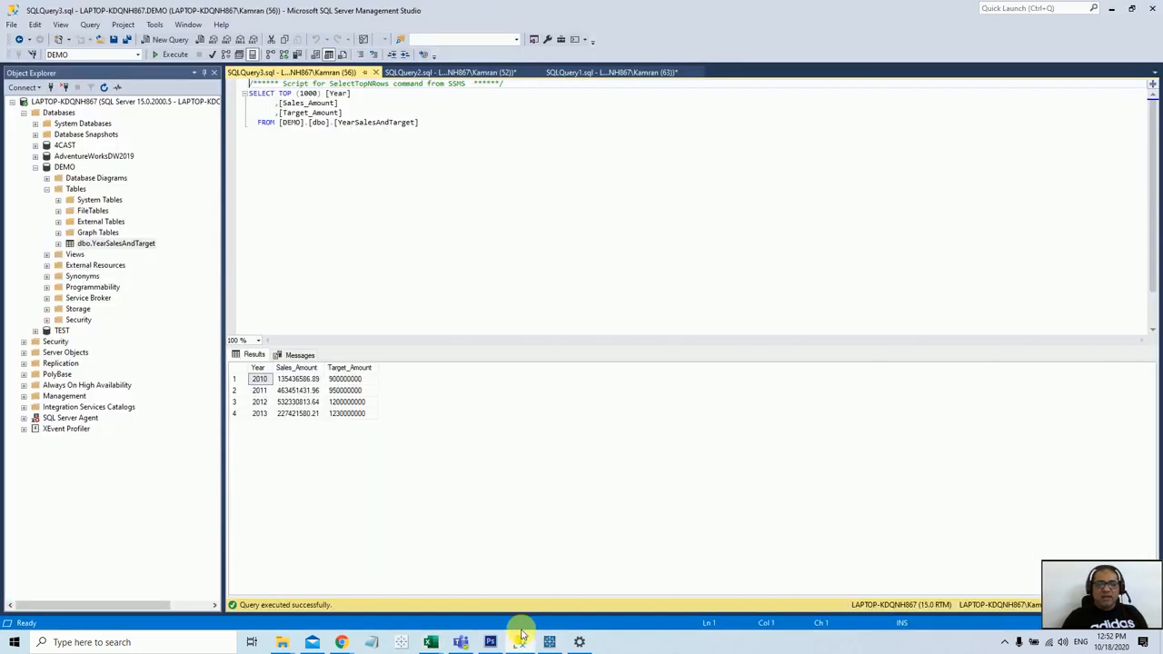
click(467, 72)
scroll(450, 209, up, 1)
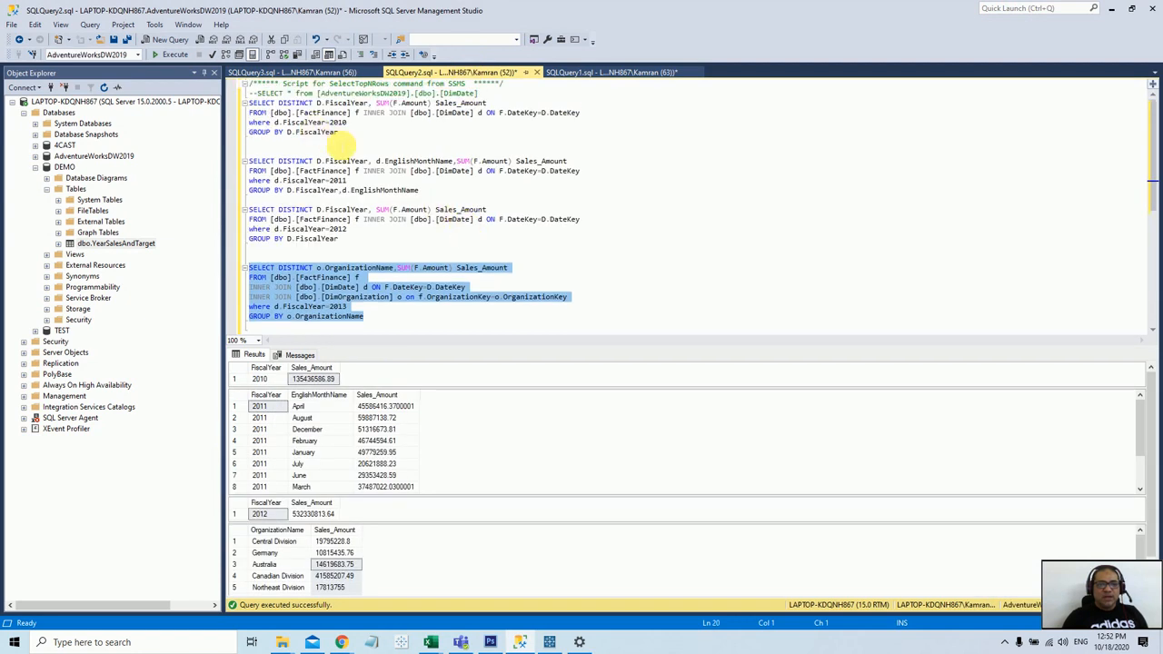
drag(376, 149, 250, 103)
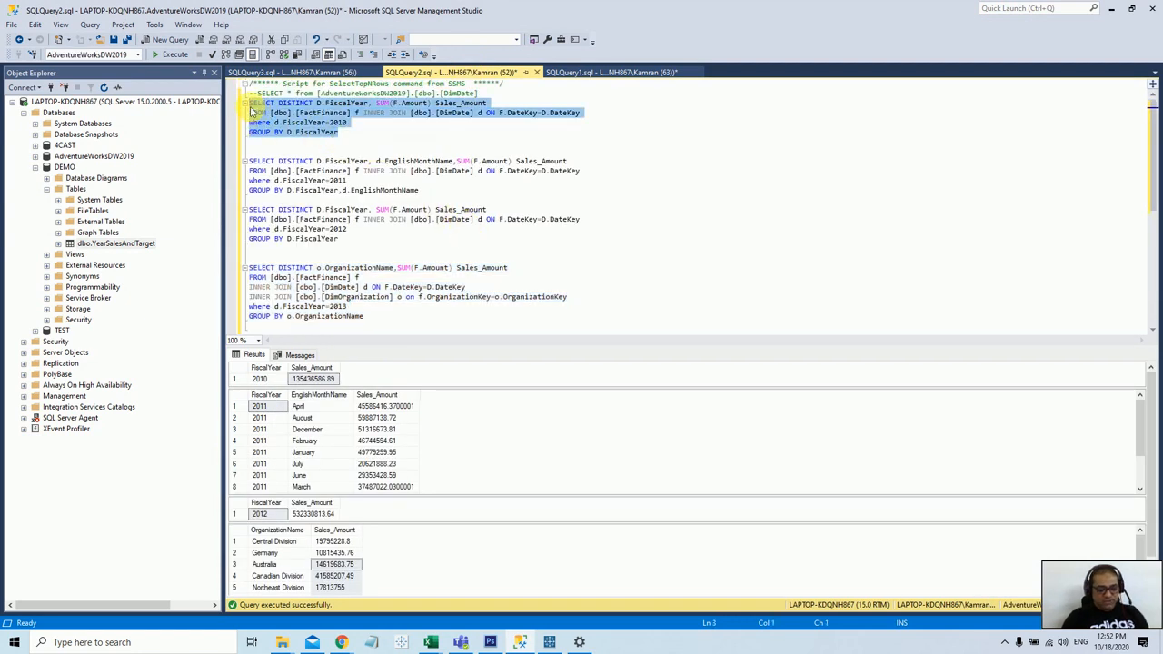
key(F5)
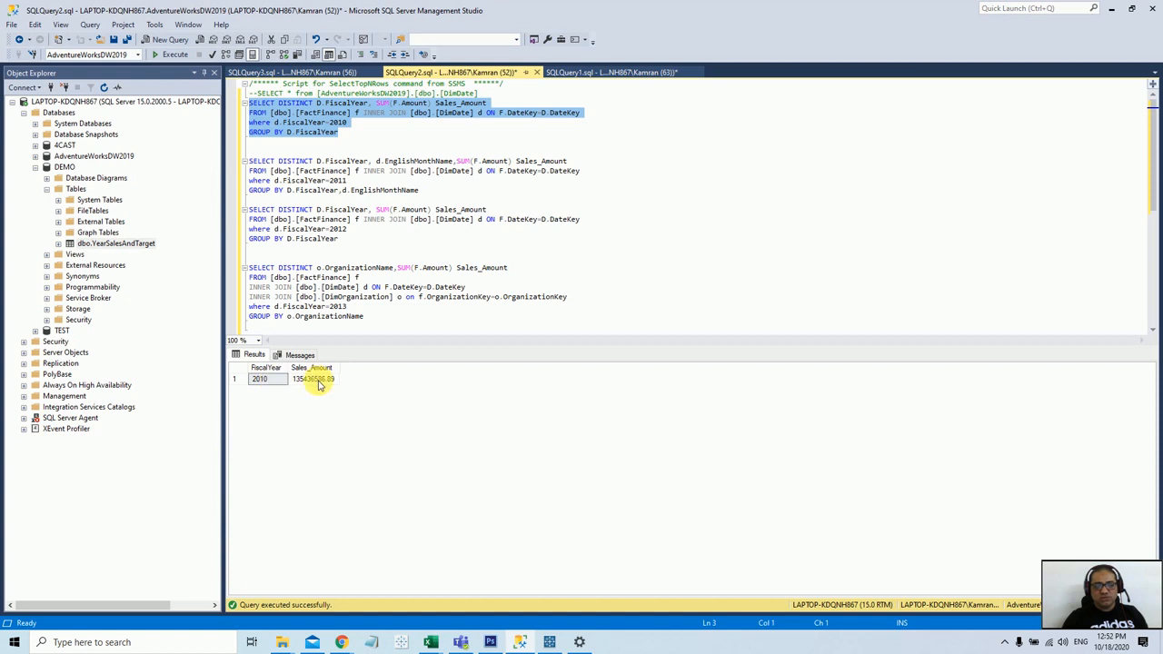
Run the 2011 monthly sales query, followed by the fiscal year 2012 sales query, each on its own
click(377, 133)
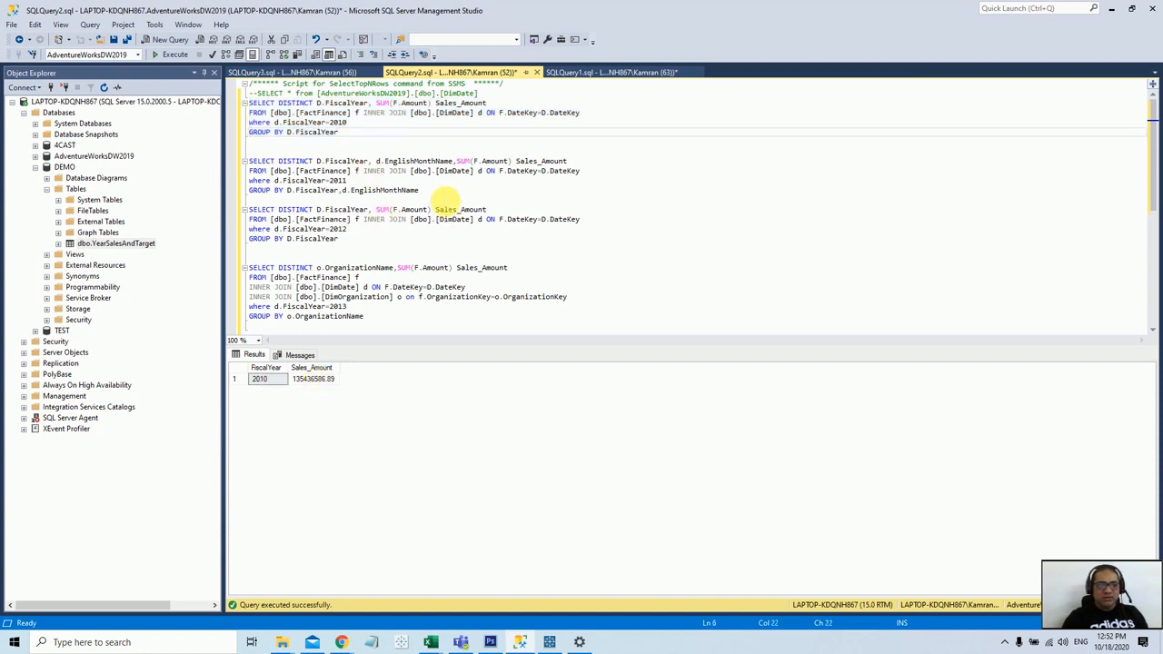
drag(450, 196, 228, 161)
key(F5)
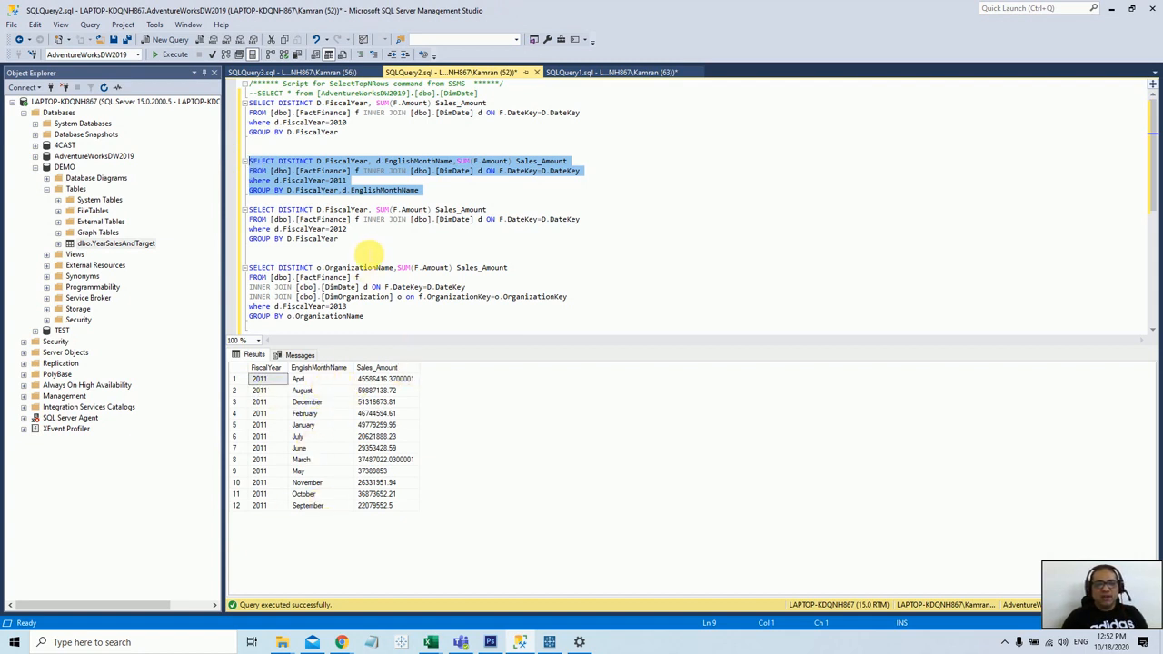
click(368, 249)
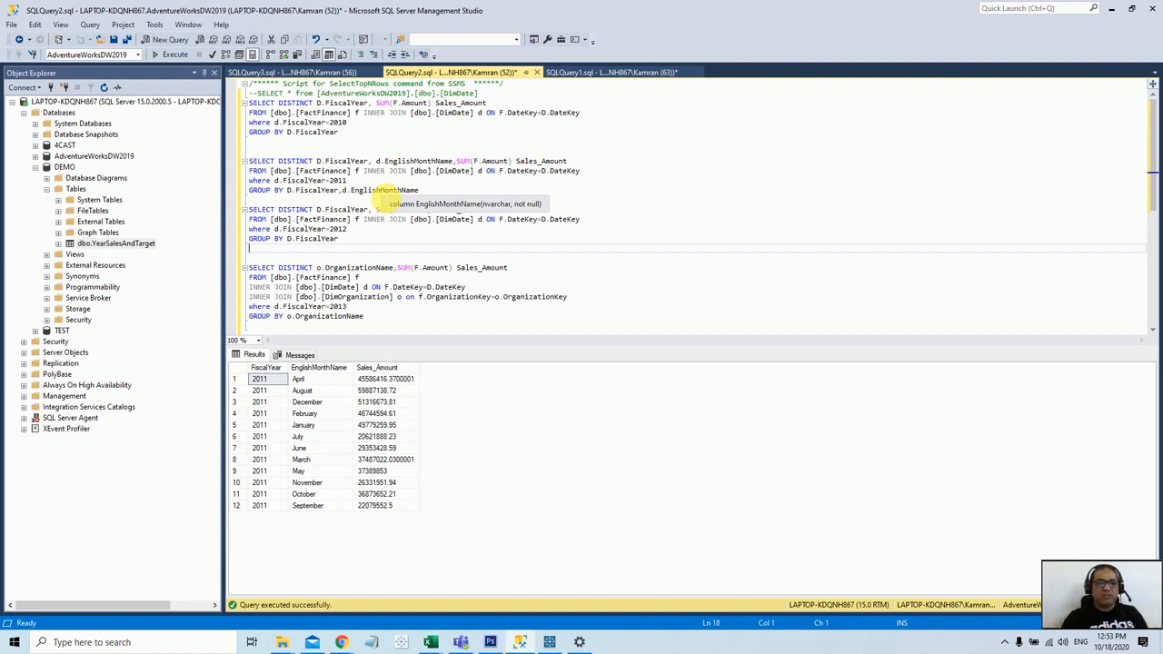
drag(338, 239, 247, 209)
key(F5)
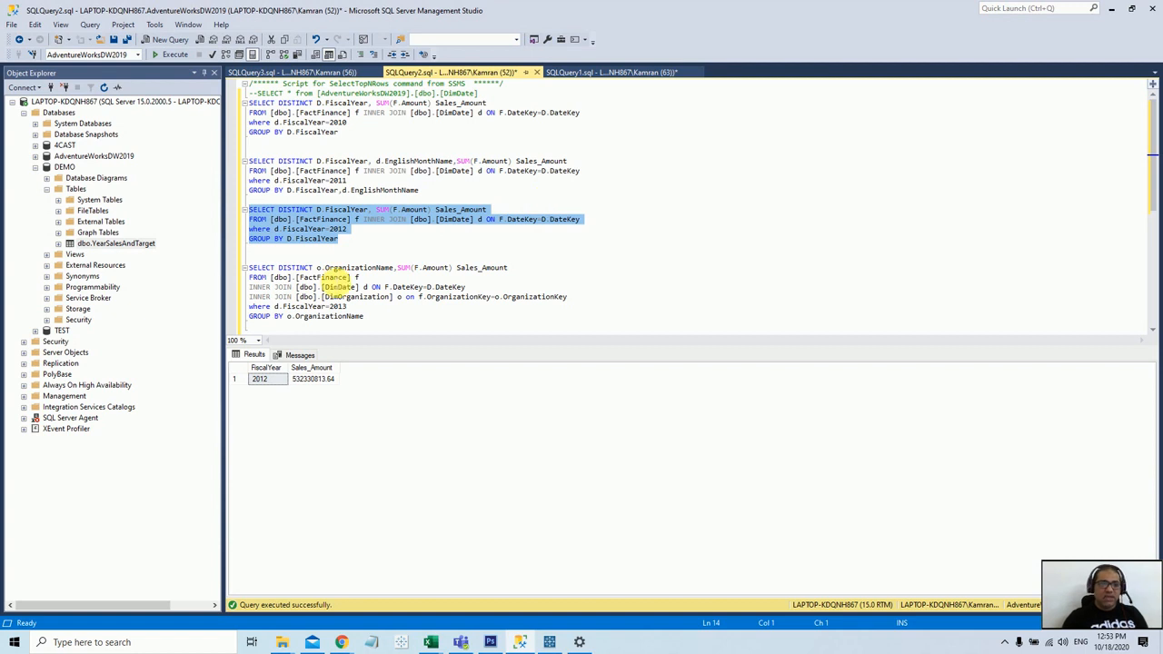
Run only the 2013 query that sums the sales amount by OrganizationName
scroll(408, 255, down, 2)
drag(371, 261, 248, 210)
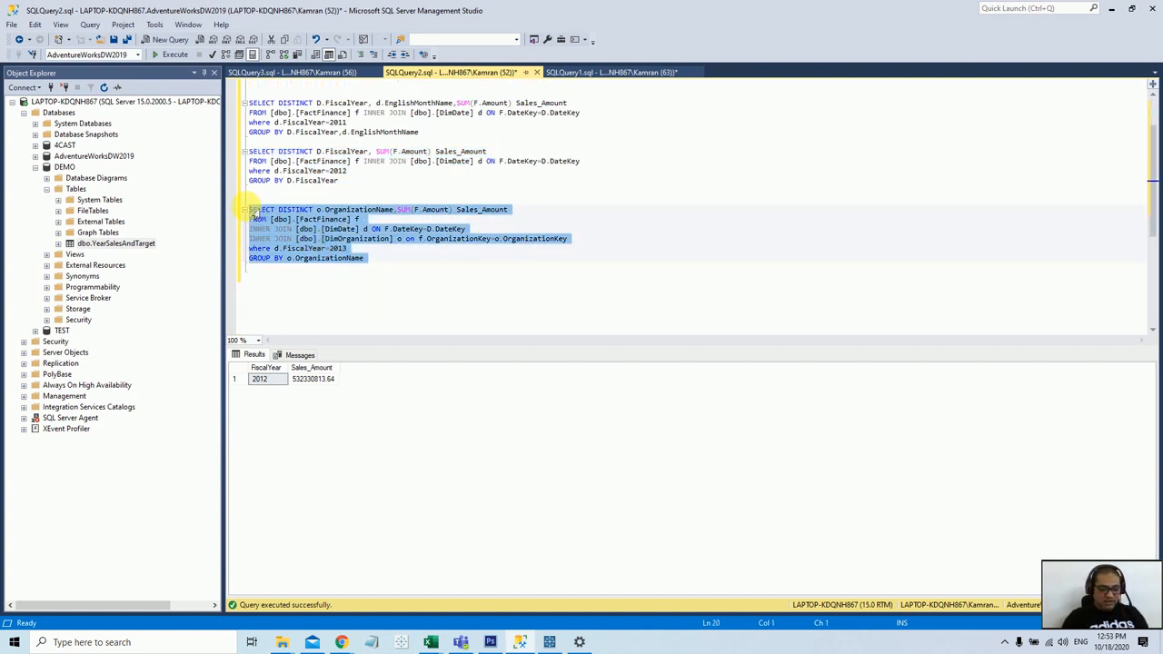
key(F5)
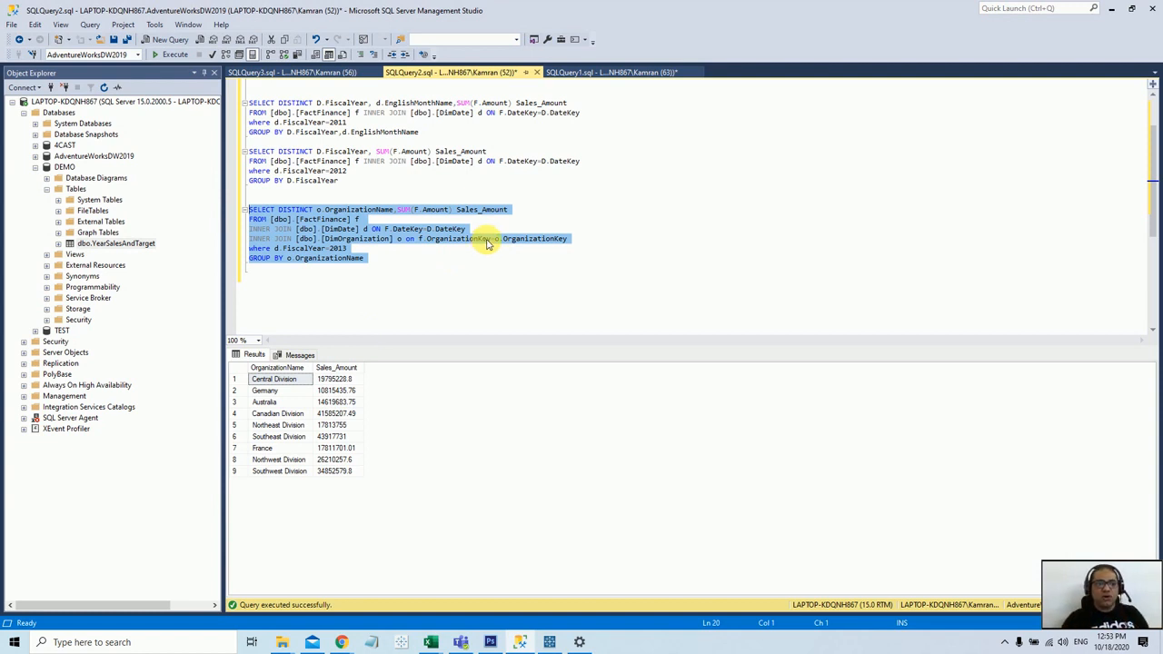
Review the dbo.YearSalesAndTarget table of the DEMO database and its SELECT query and results in SQLQuery3.sql
click(152, 243)
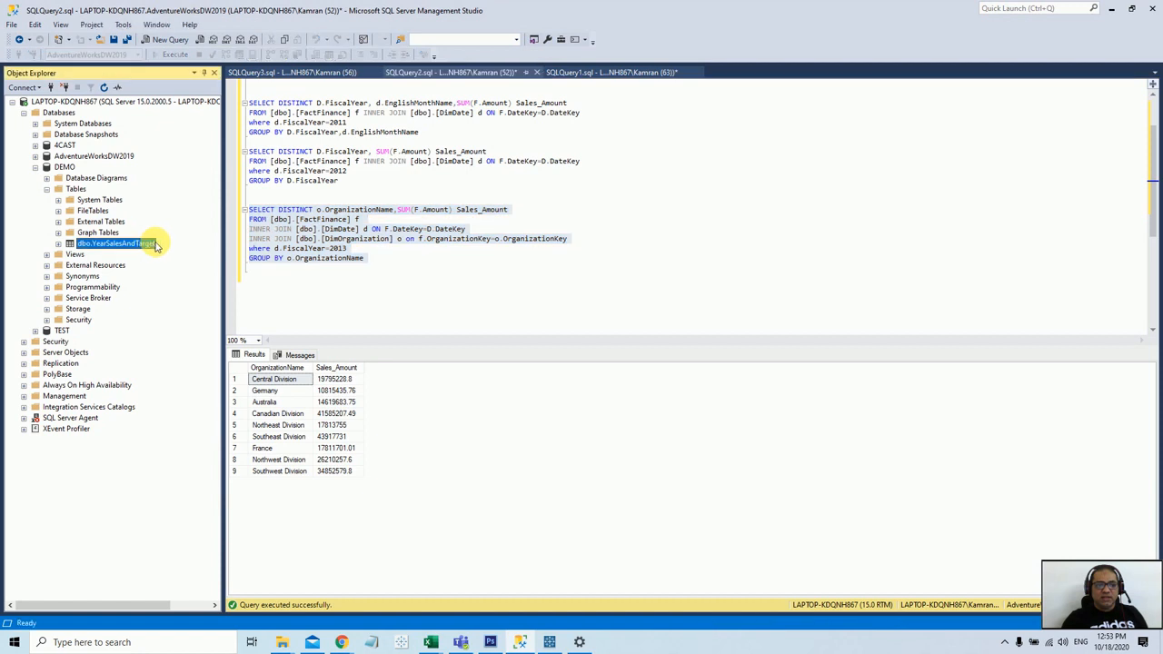
click(313, 72)
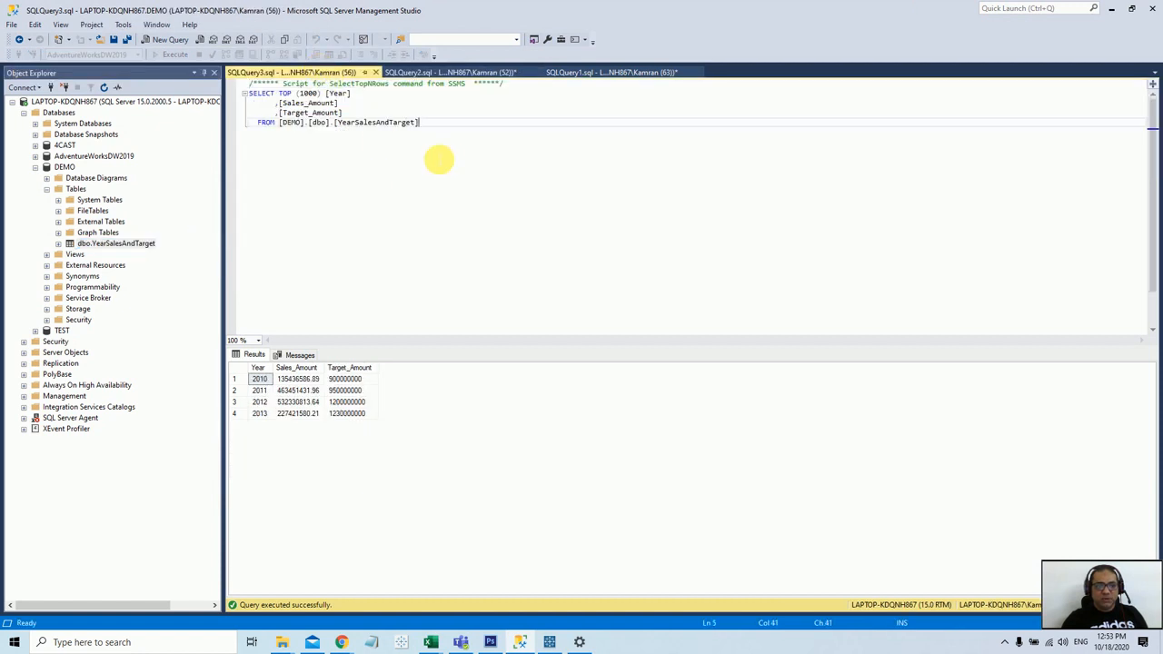
drag(472, 145, 199, 96)
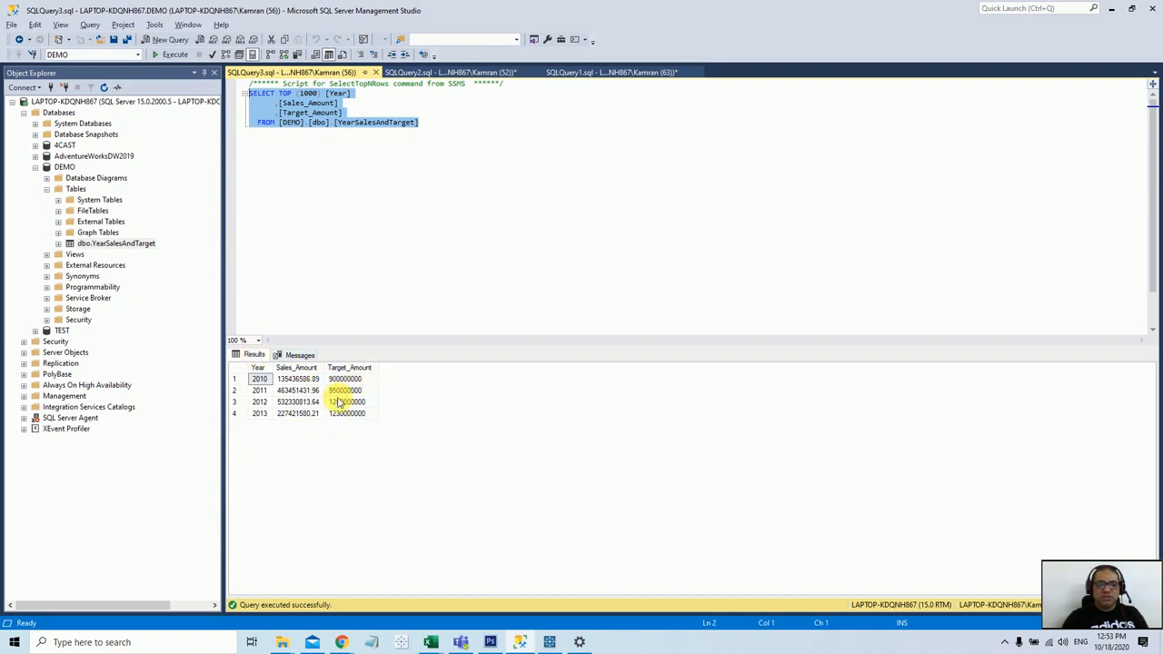
Switch to Tableau Prep Builder and open a new, maximized Tableau Prep Builder 2020.3 window with an empty flow
key(alt+Tab)
click(591, 195)
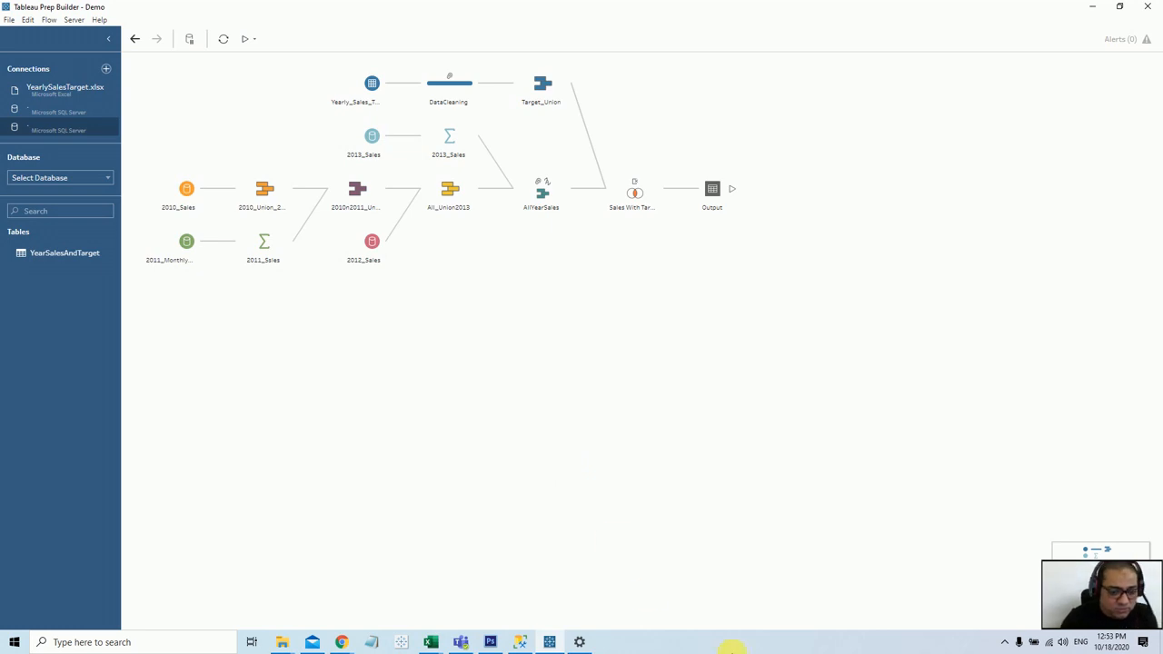
right_click(548, 642)
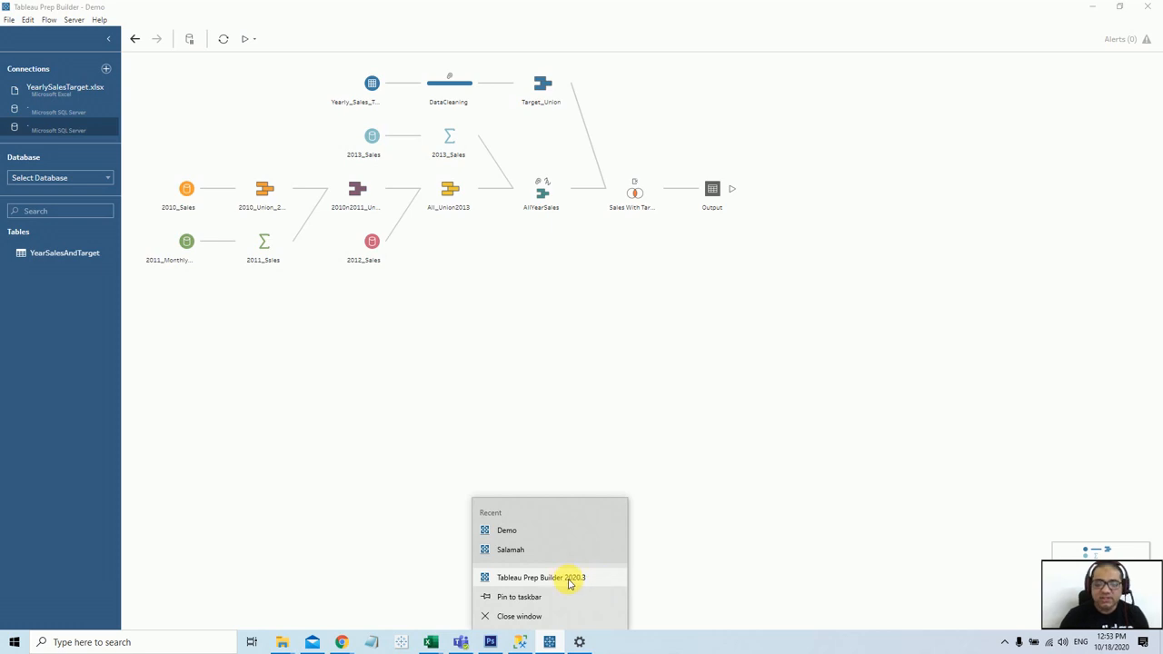
click(570, 582)
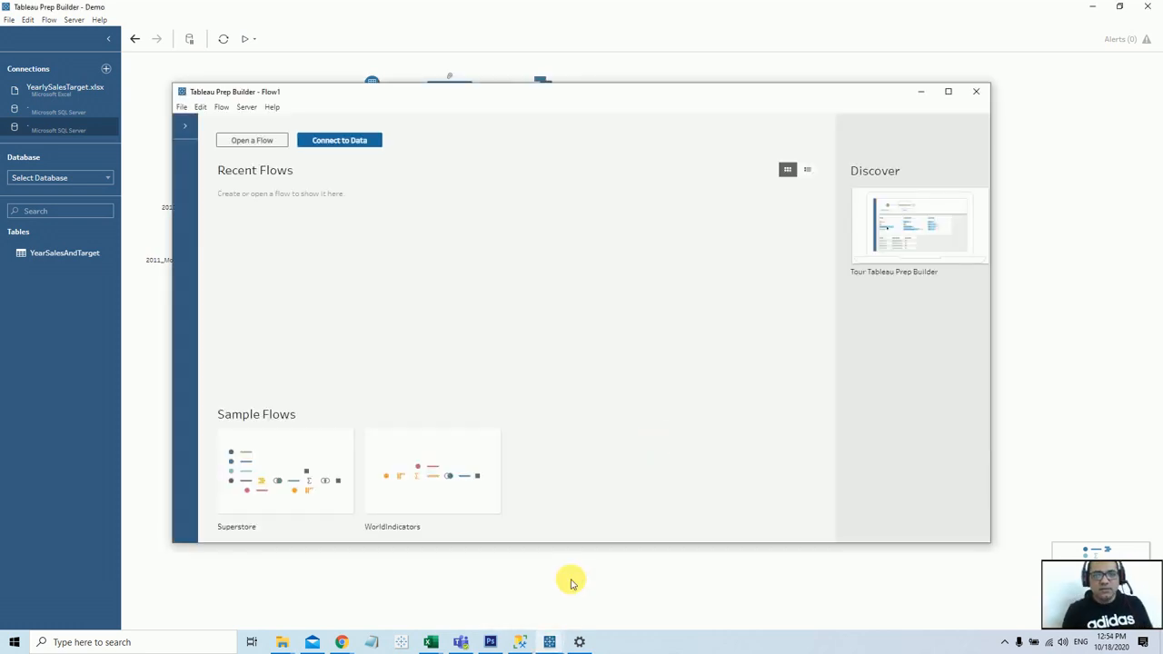
click(947, 91)
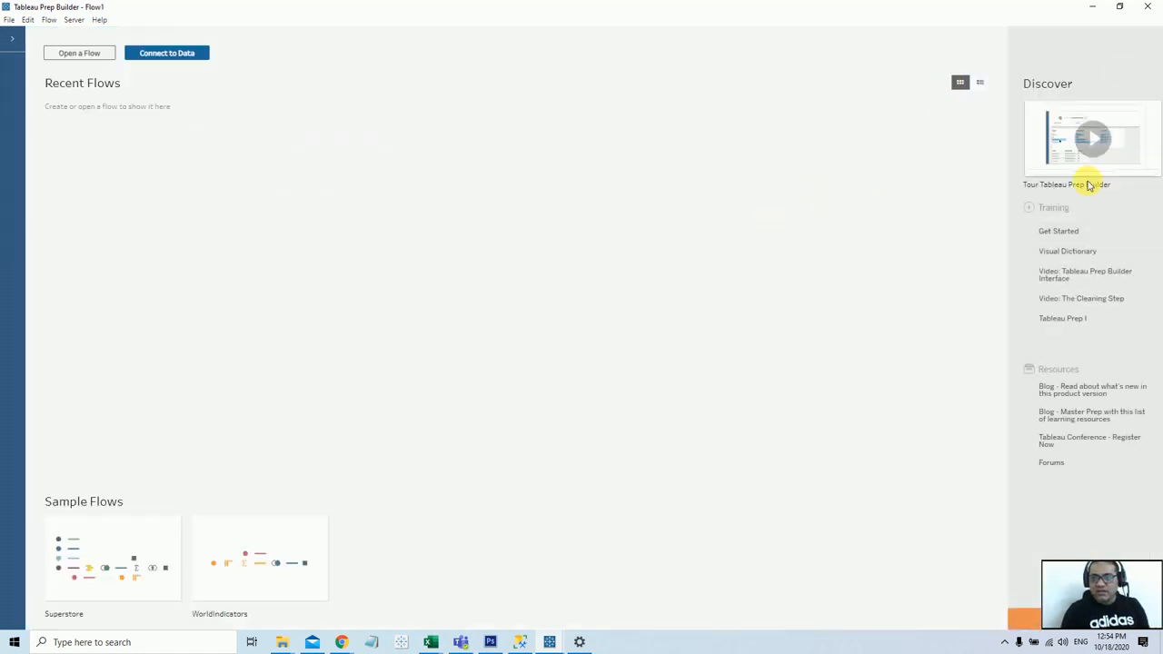
mouse_move(1081, 274)
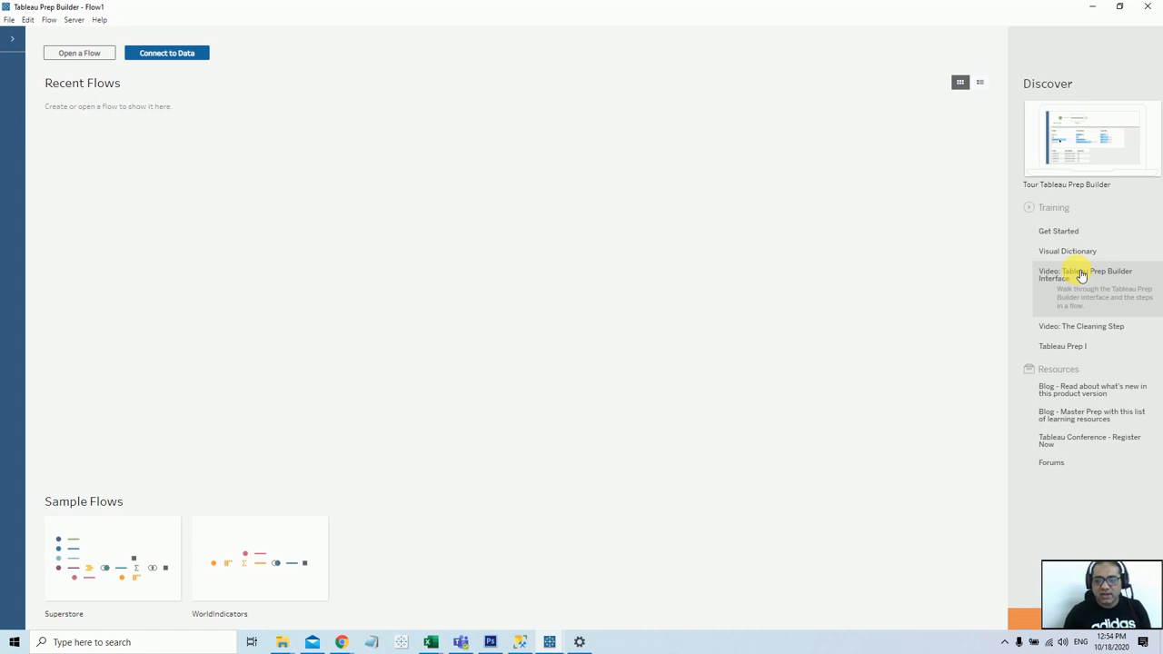
Connect the new flow to the Microsoft Excel file YearlySalesTarget
click(194, 57)
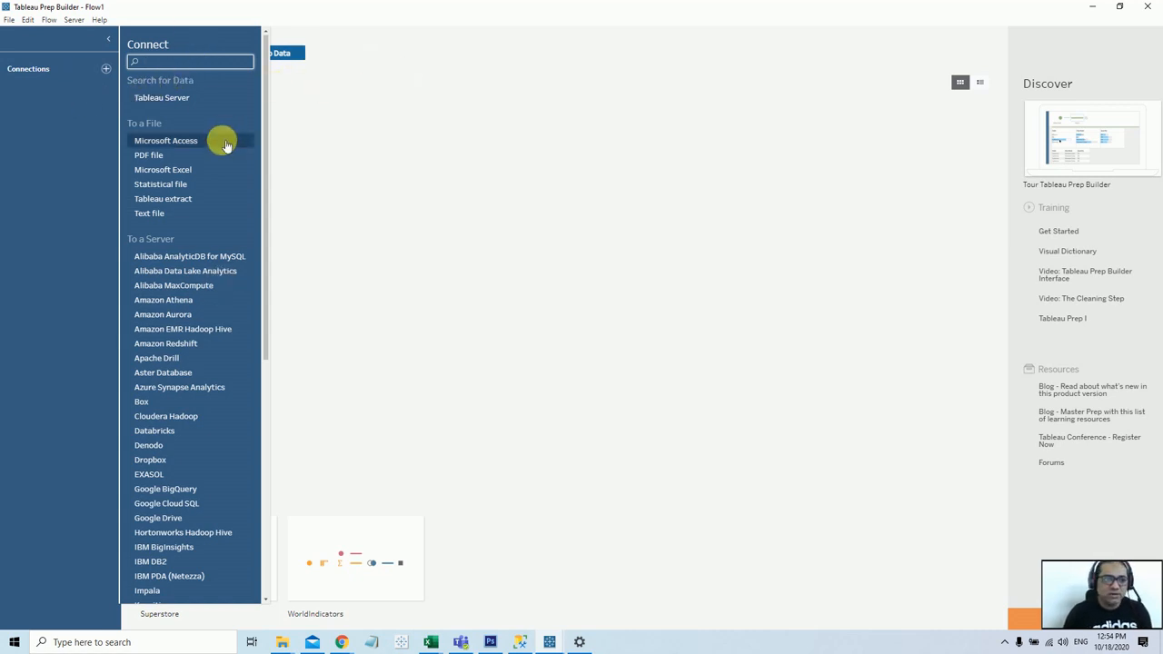
click(182, 170)
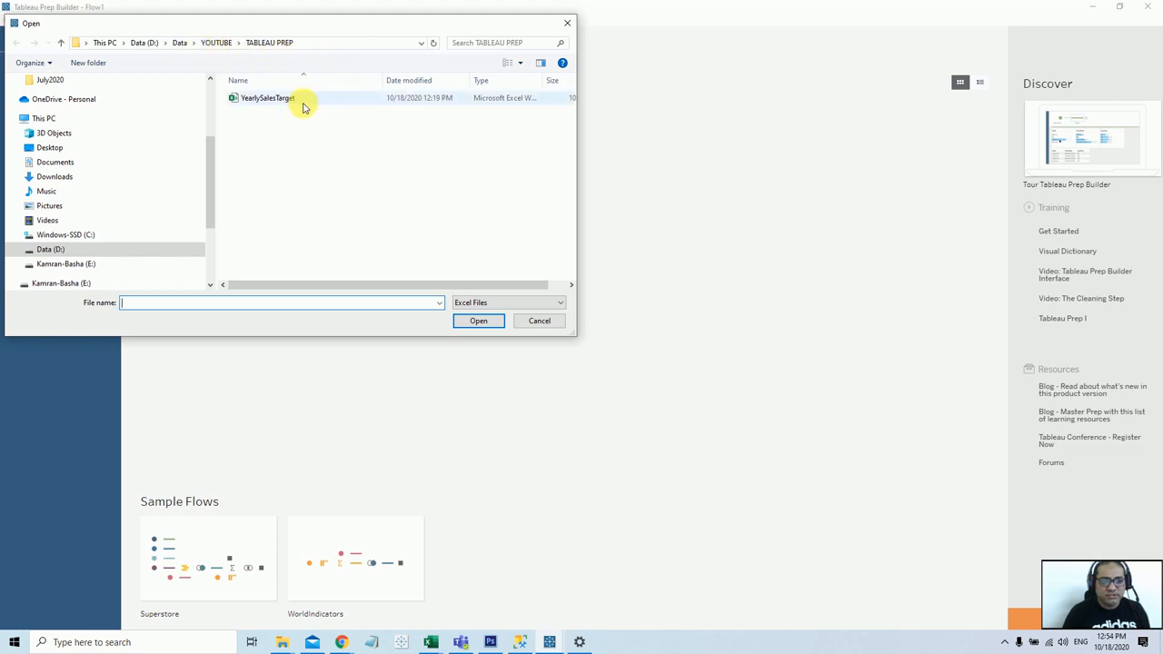
click(286, 100)
click(478, 320)
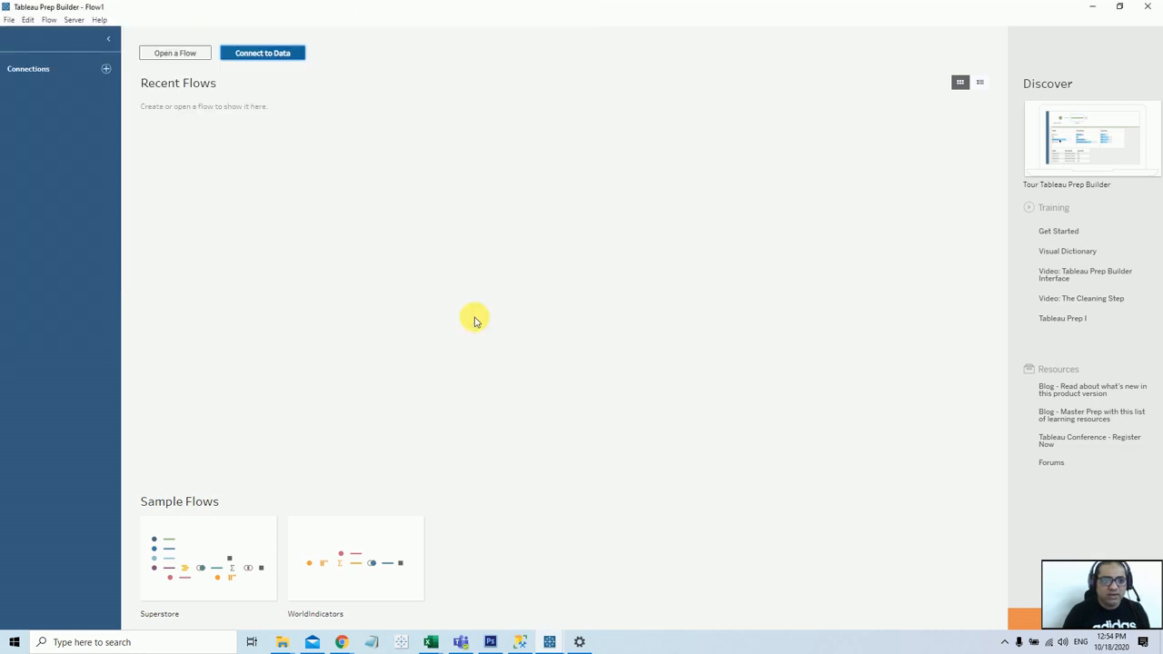
Check the Year column entries in the YearlySalesTarget workbook in Excel, and return to the flow in Tableau Prep Builder
mouse_move(444, 630)
click(513, 591)
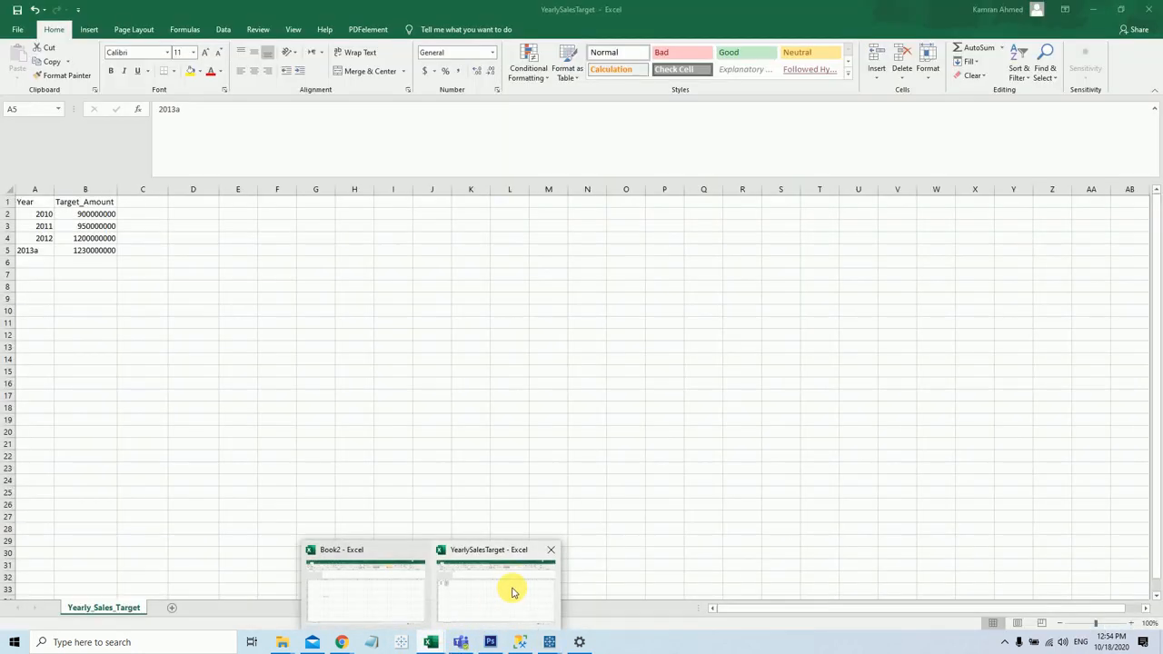
key(alt+Tab)
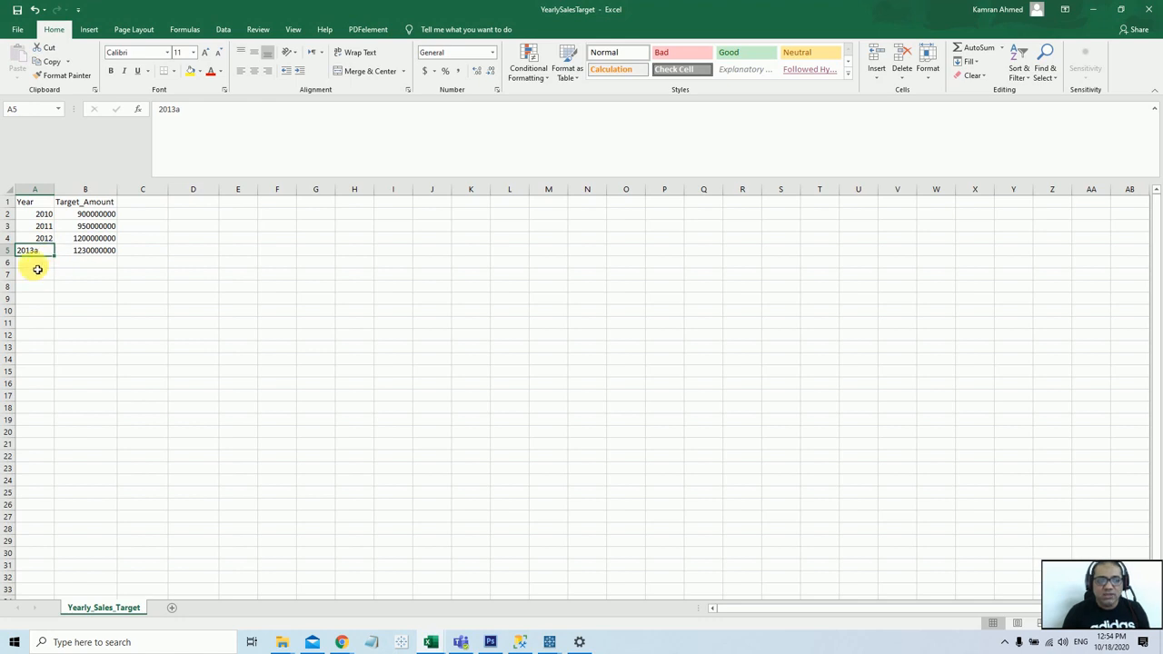
click(36, 265)
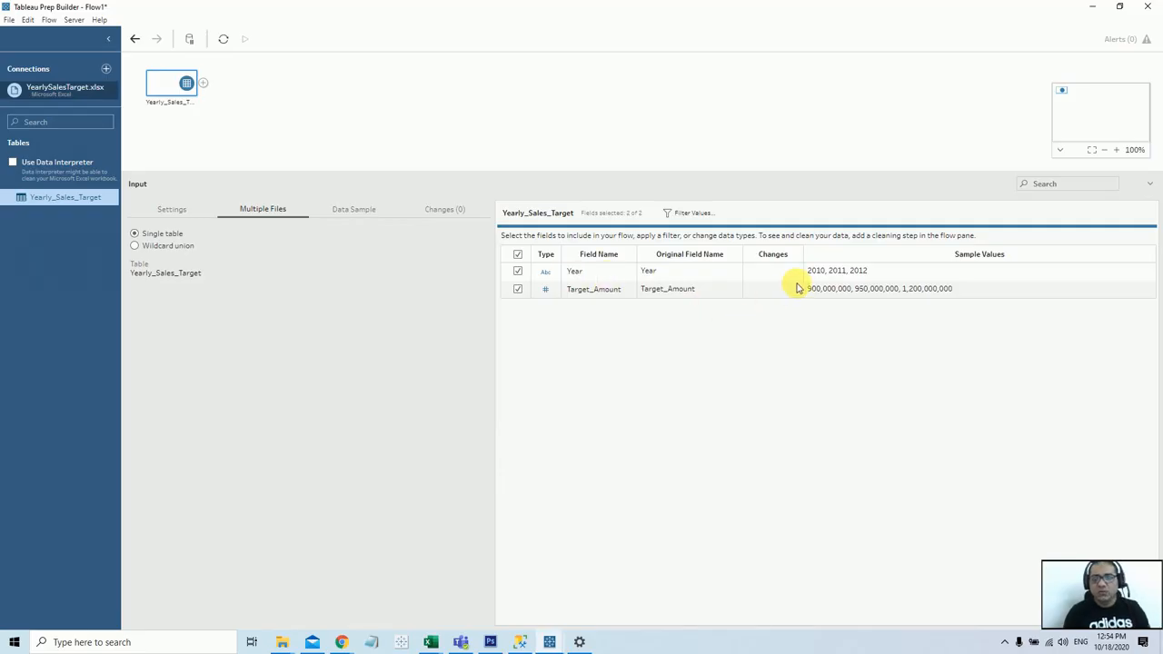
Add a cleaning step after the Yearly_Sales_Target input and name it Data_Cleaning
click(203, 84)
click(262, 114)
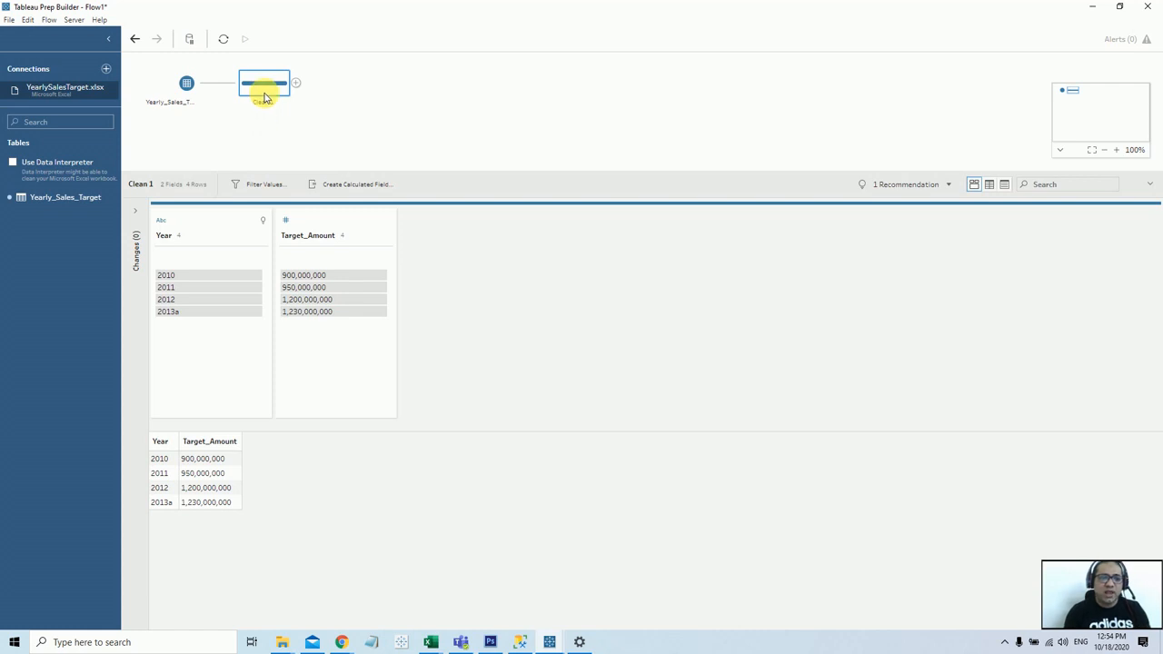
double_click(261, 104)
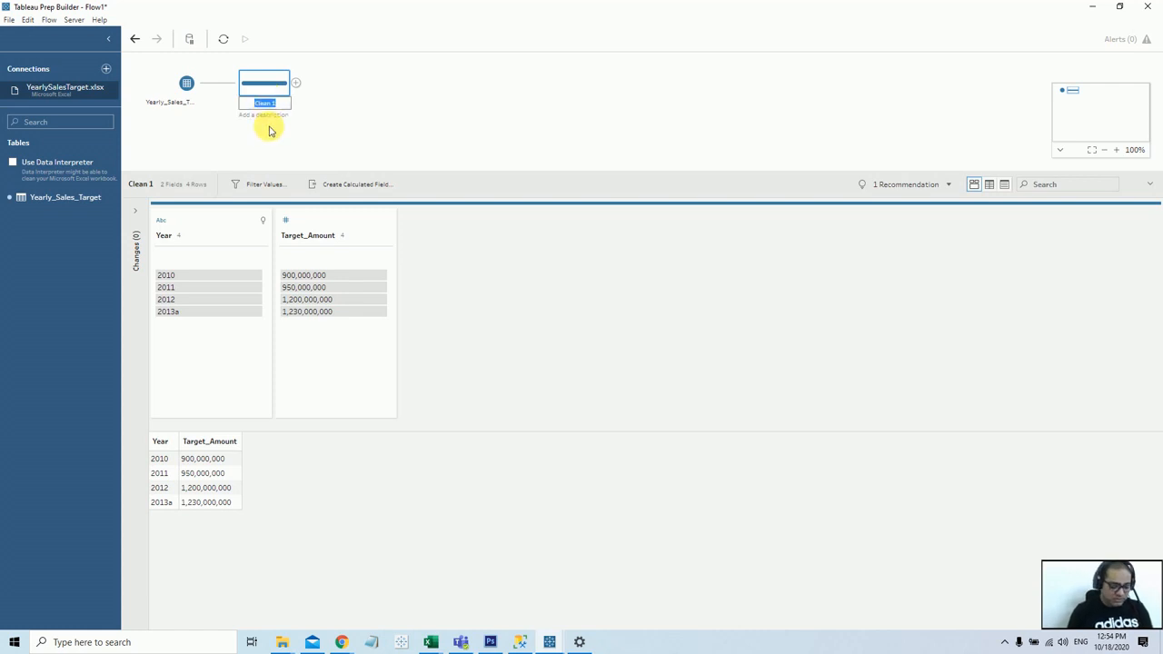
text(c)
text(Data)
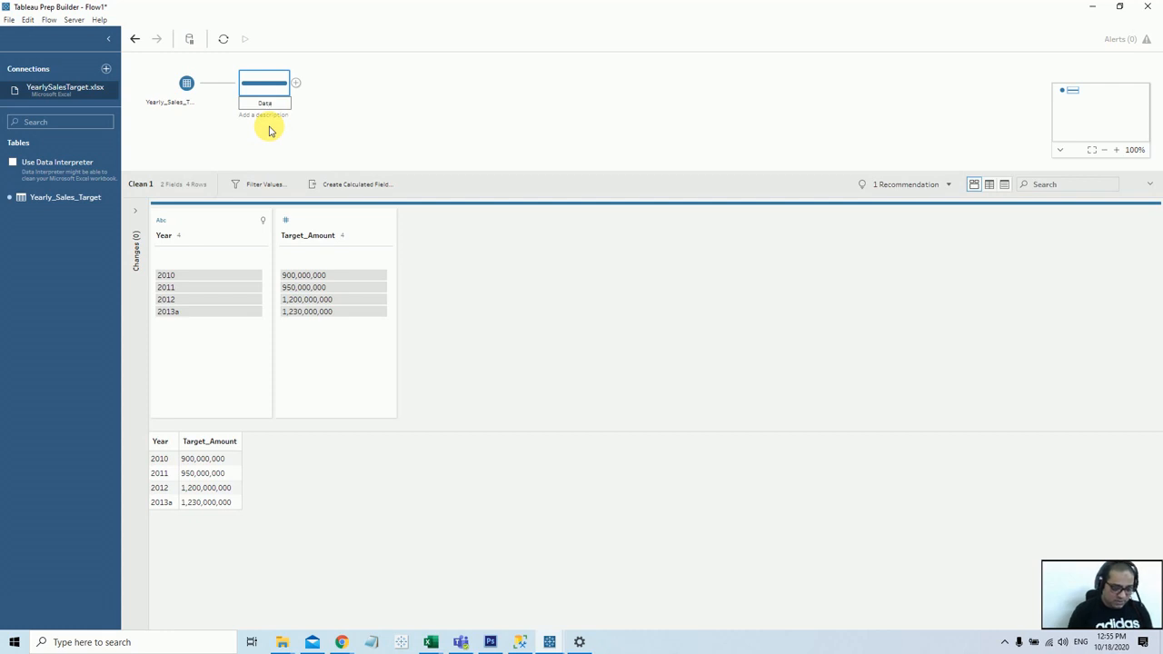
text(_Clean)
text(ing)
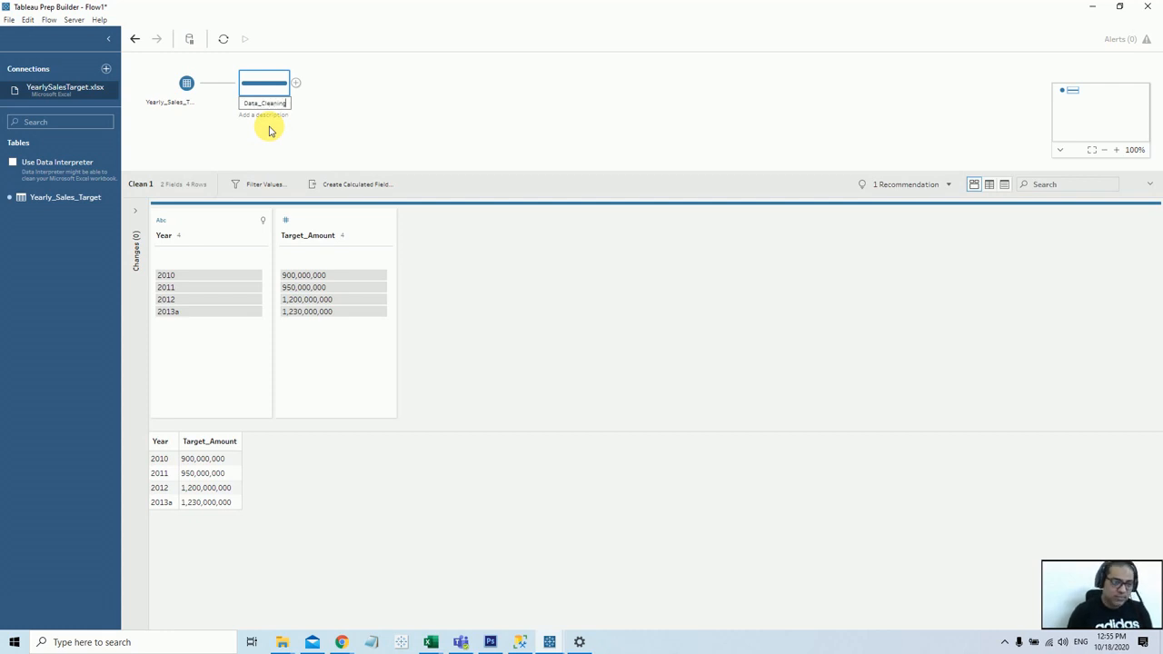
key(Return)
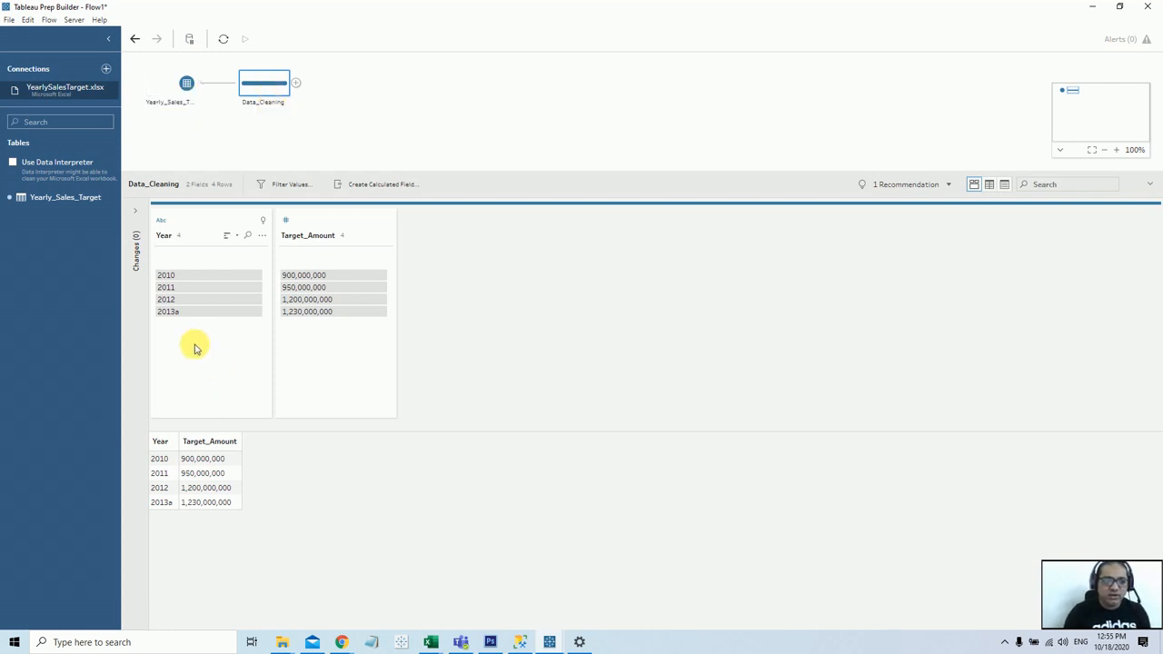
Replace the Year value 2013a with 2013 in the Data_Cleaning step and review the recorded change
mouse_move(185, 314)
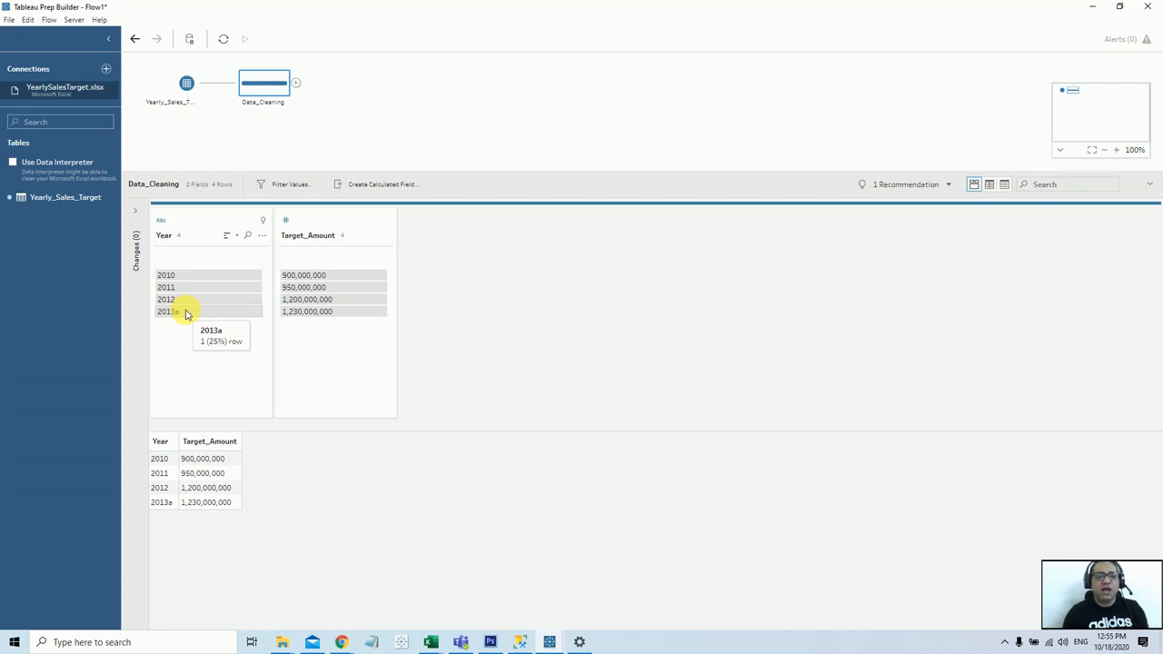
click(186, 314)
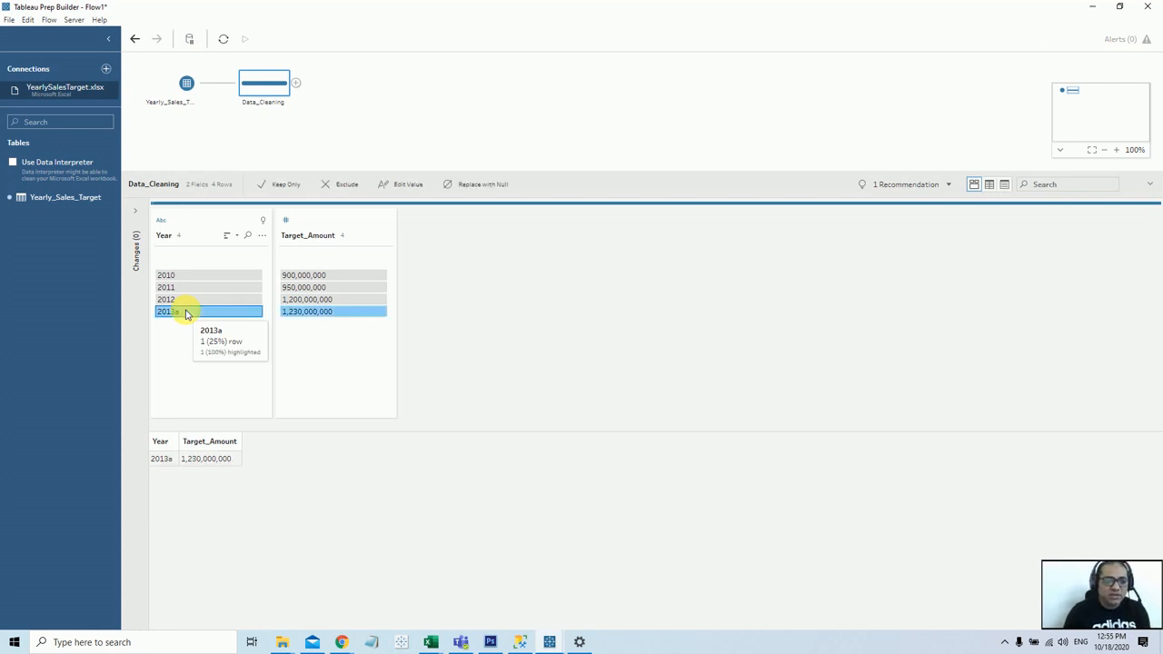
double_click(185, 312)
text(2013)
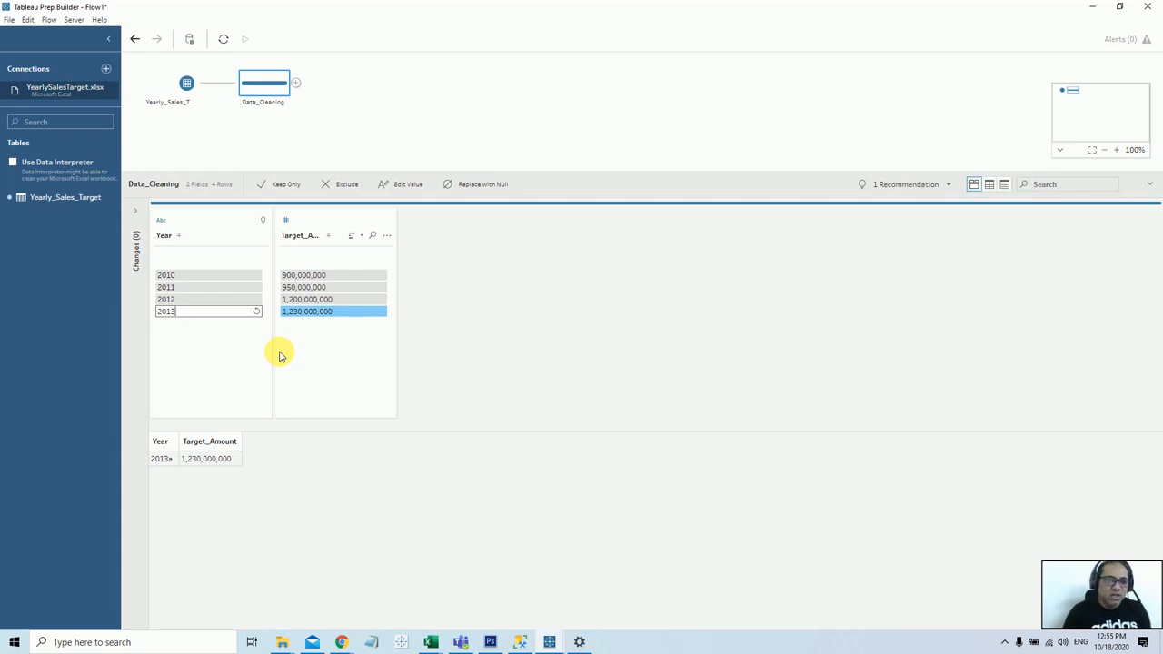
key(Return)
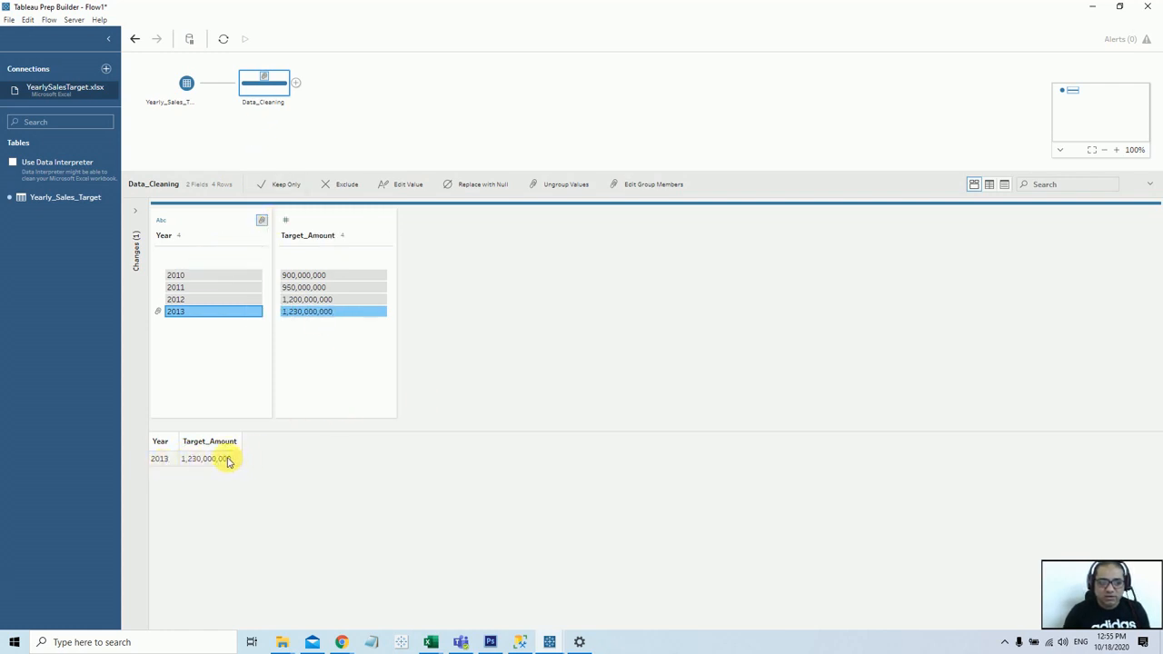
click(227, 386)
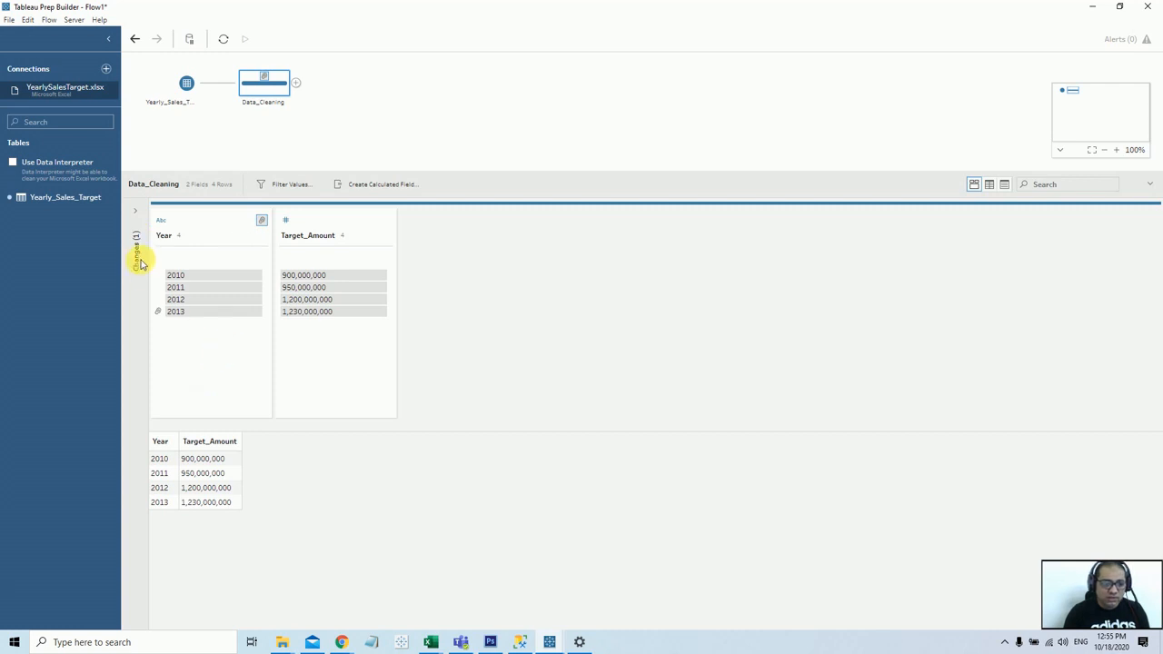
click(137, 213)
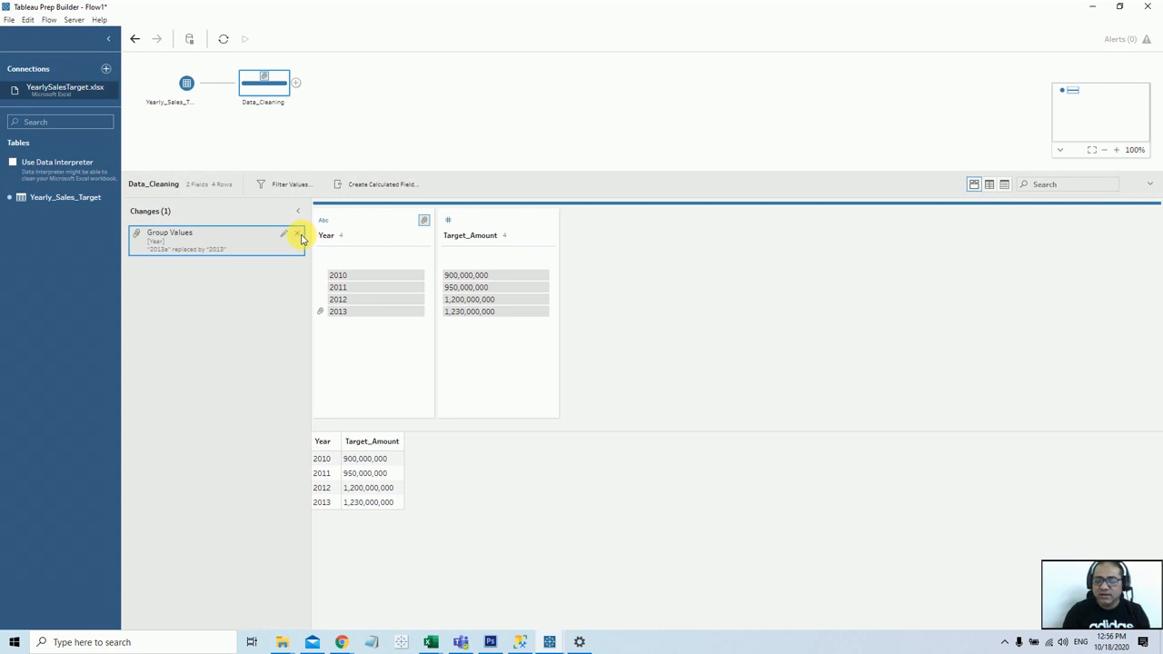
click(336, 109)
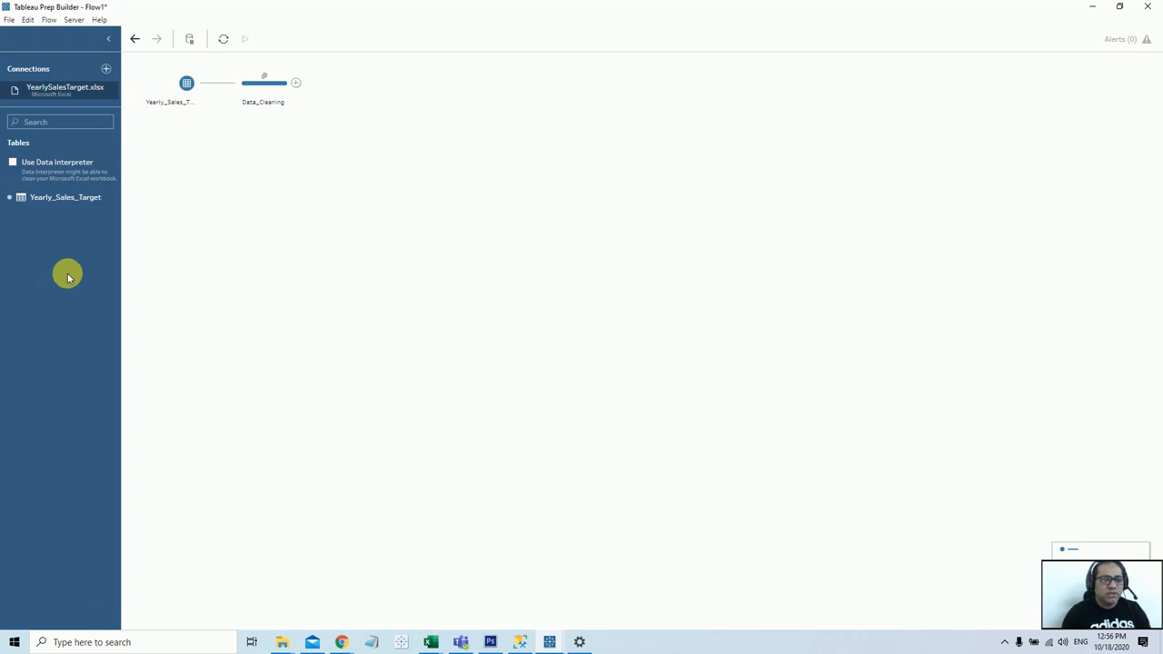
Connect the flow to Microsoft SQL Server on server "." with Windows Authentication and choose the AdventureWorksDW2019 database
click(106, 70)
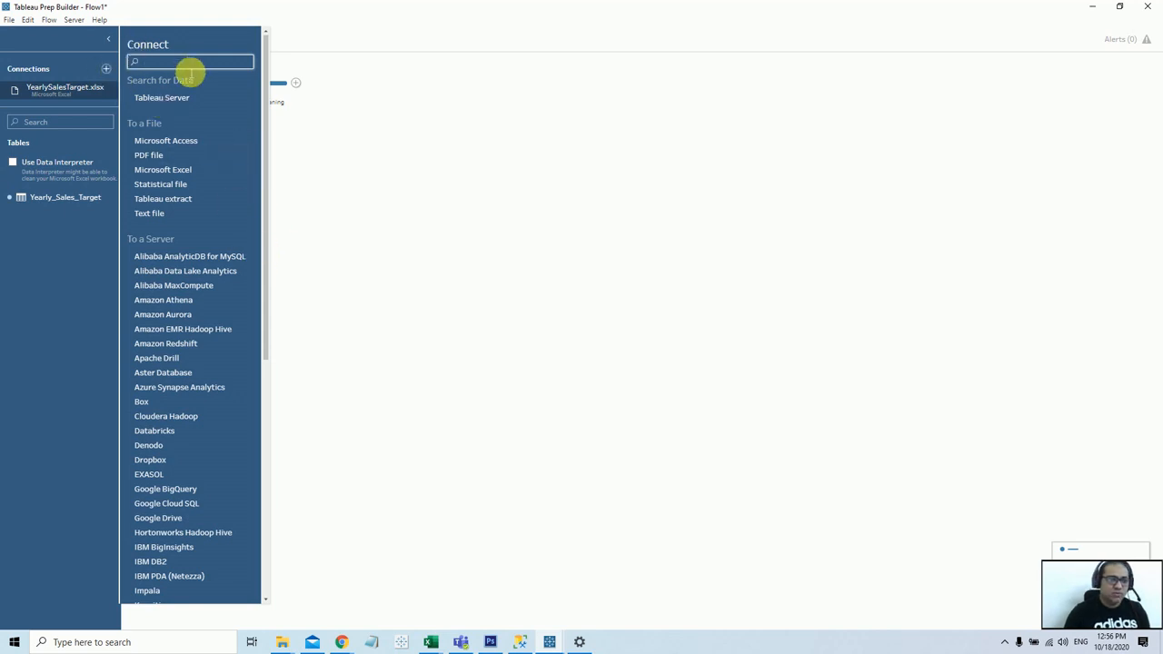
text(sql)
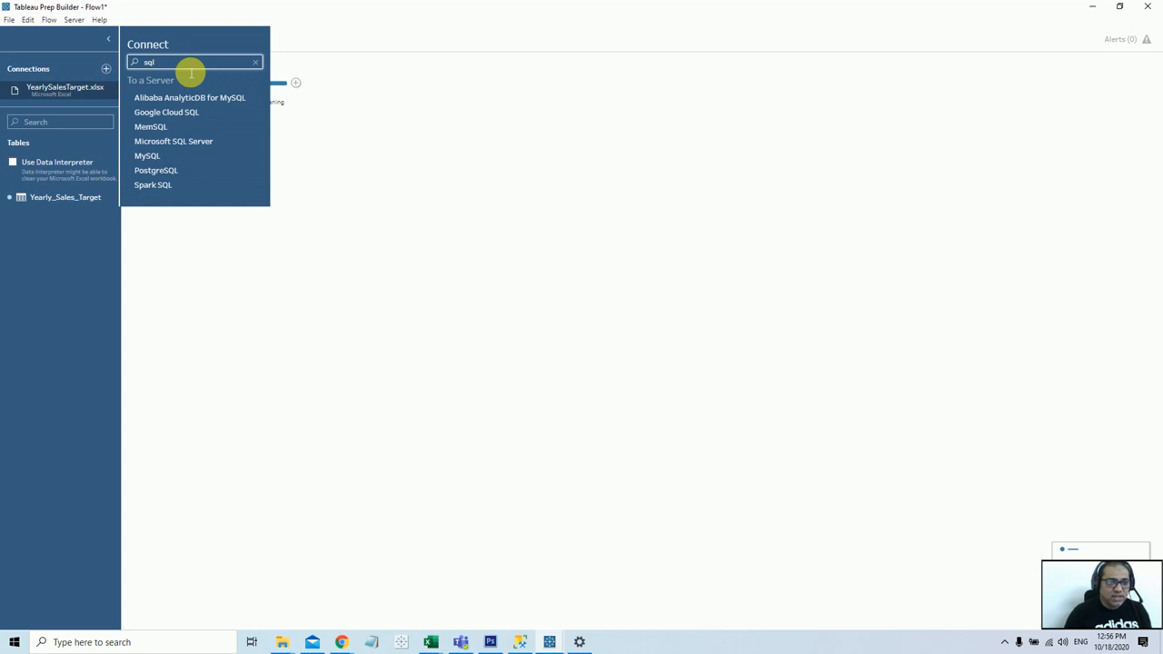
click(196, 142)
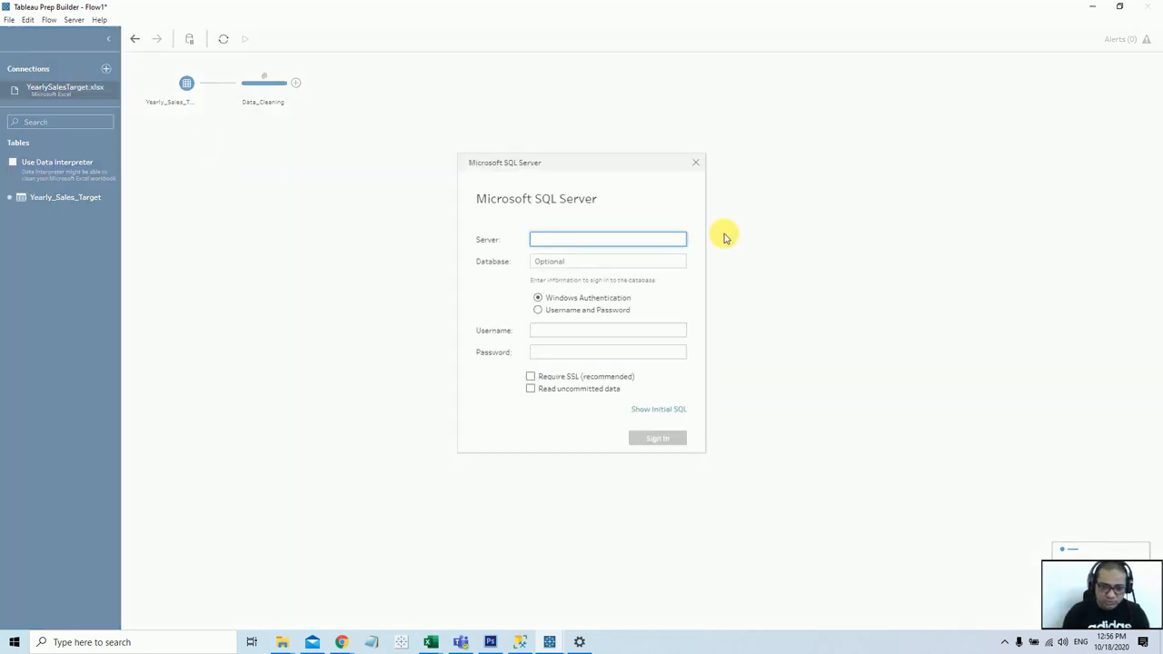
text(.)
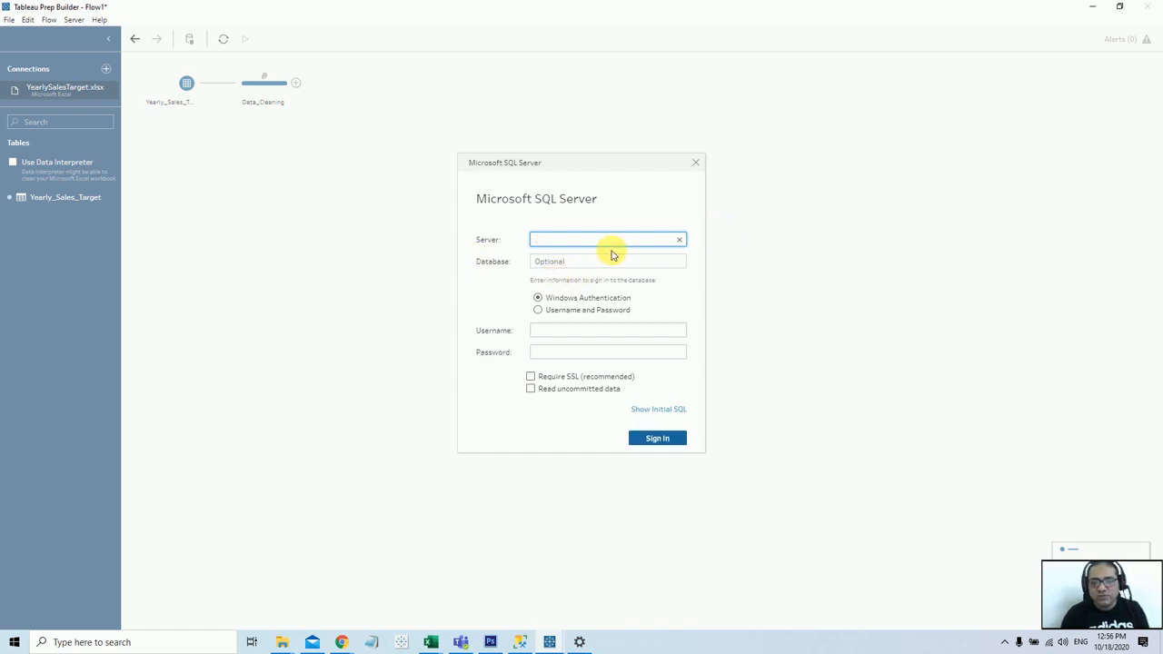
click(656, 440)
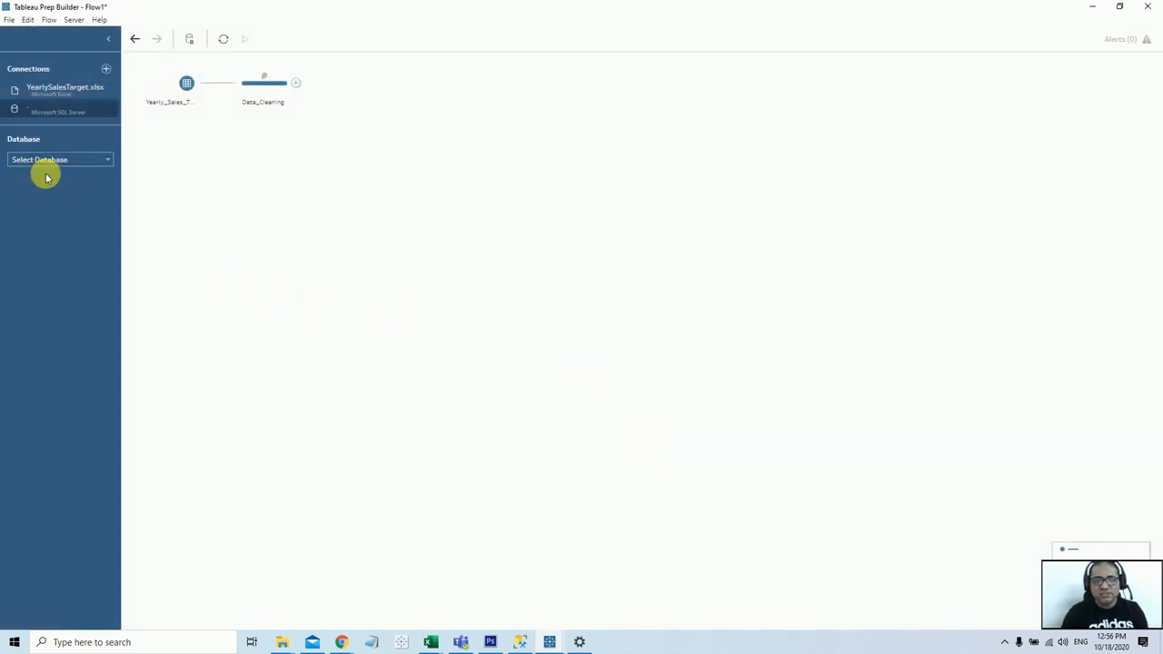
click(108, 162)
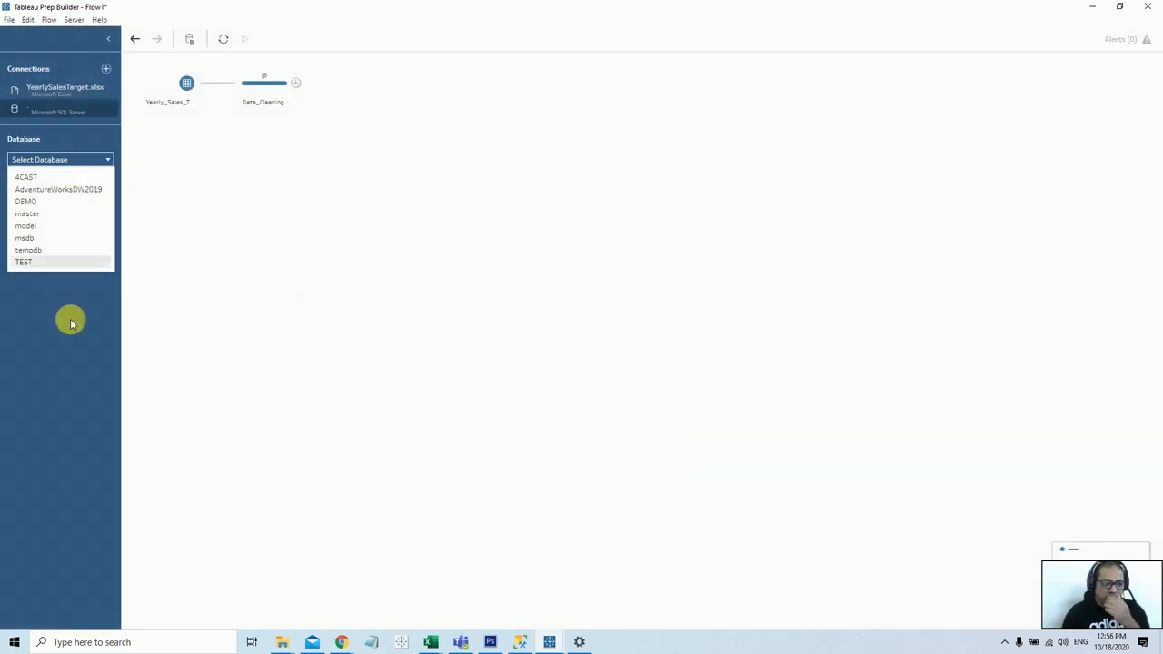
click(94, 193)
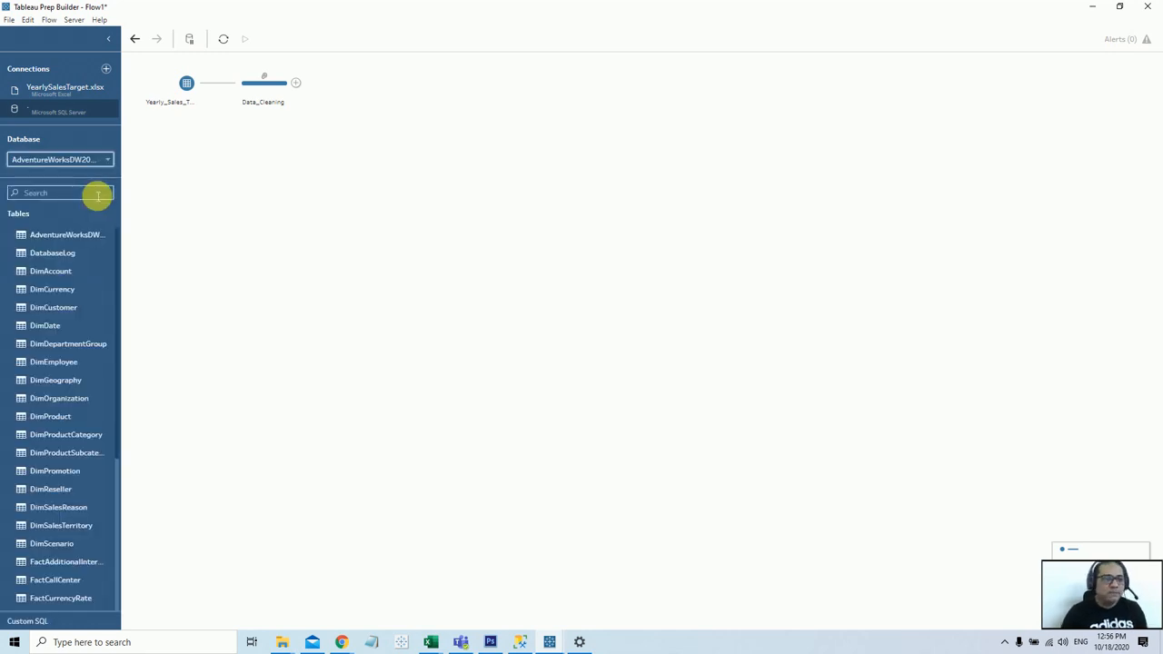
Add a Custom SQL input to the flow and copy the fiscal year 2010 sales query from SQLQuery2 in SQL Server Management Studio
drag(38, 619, 420, 336)
key(alt+Tab)
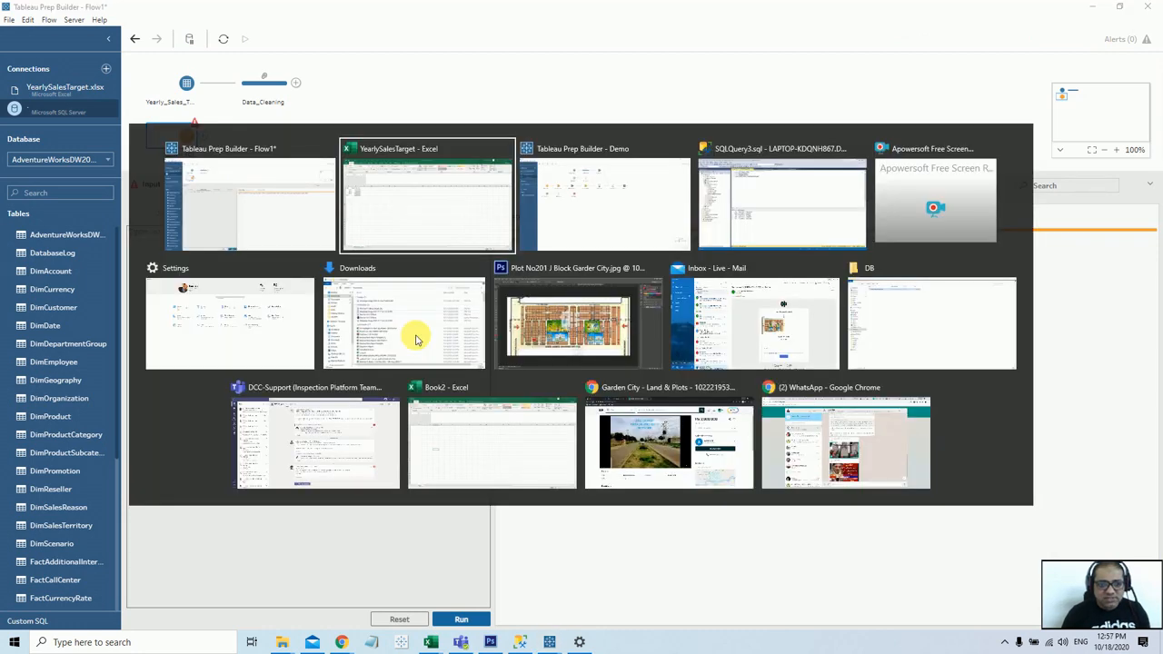
key(alt+Tab)
key(alt+Tab)
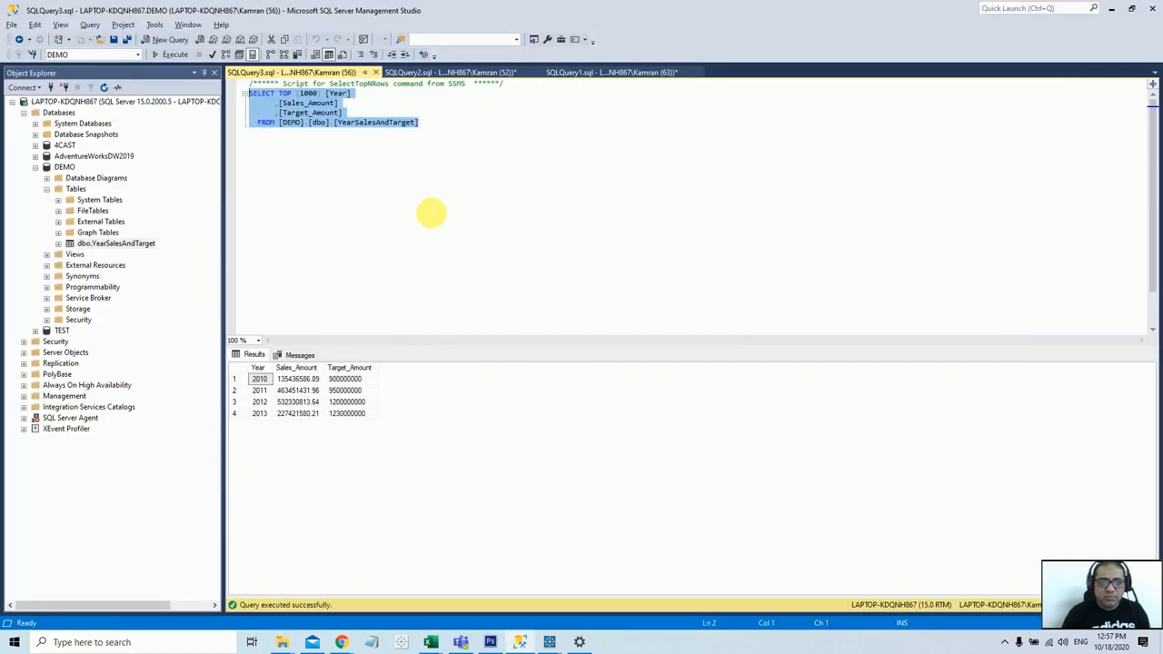
click(416, 73)
click(393, 191)
scroll(392, 191, up, 2)
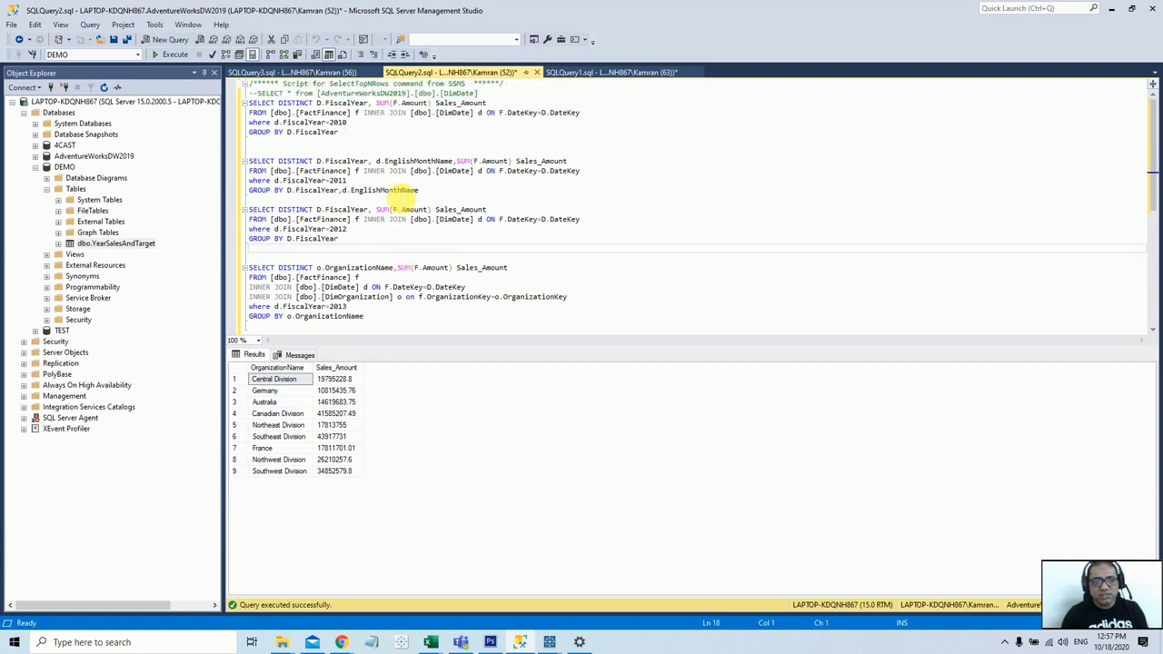
drag(363, 135, 247, 103)
key(ctrl+c)
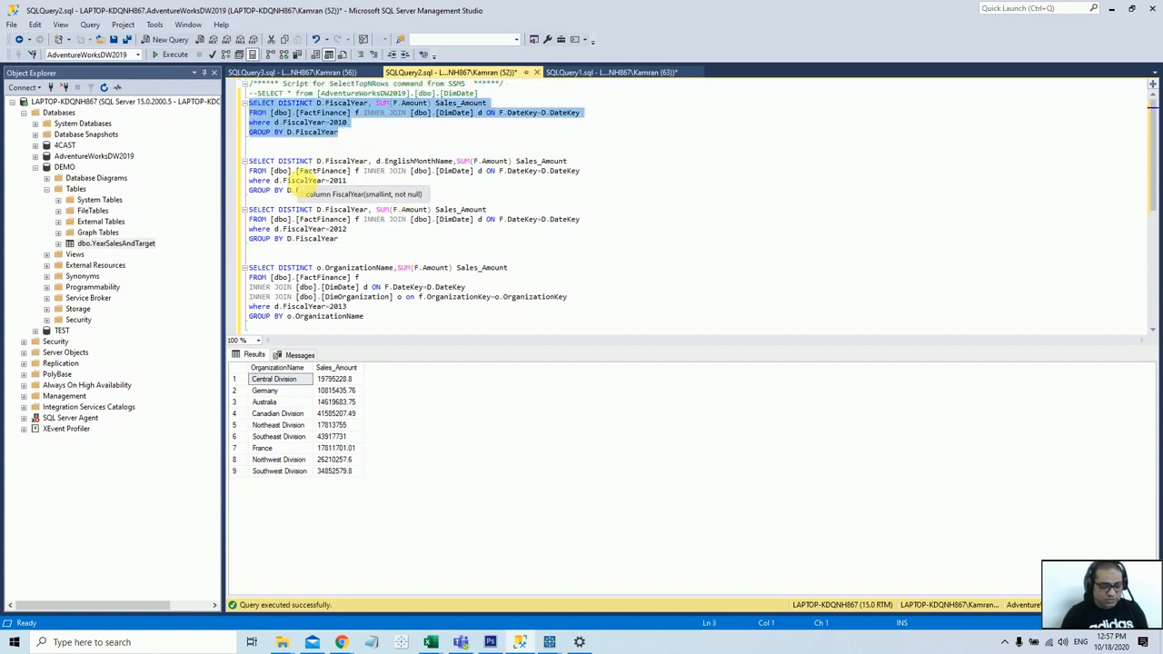
Return to Tableau Prep Builder, paste the copied 2010 query into the Custom SQL input and run it
key(alt+Tab)
click(249, 342)
key(ctrl+v)
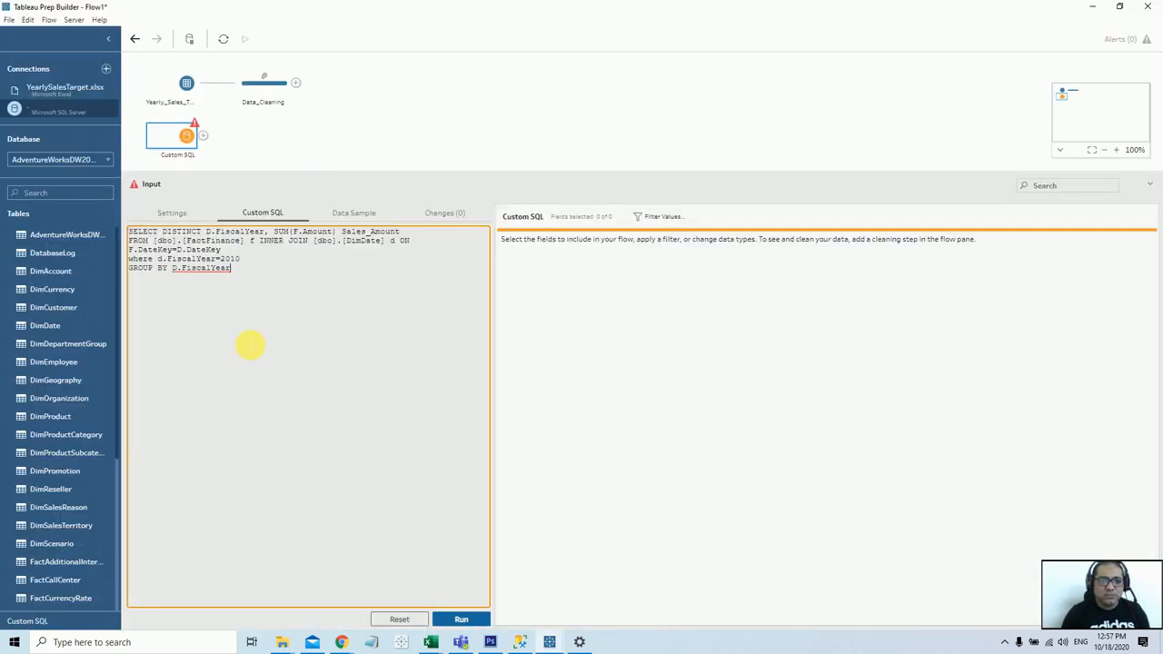
click(458, 620)
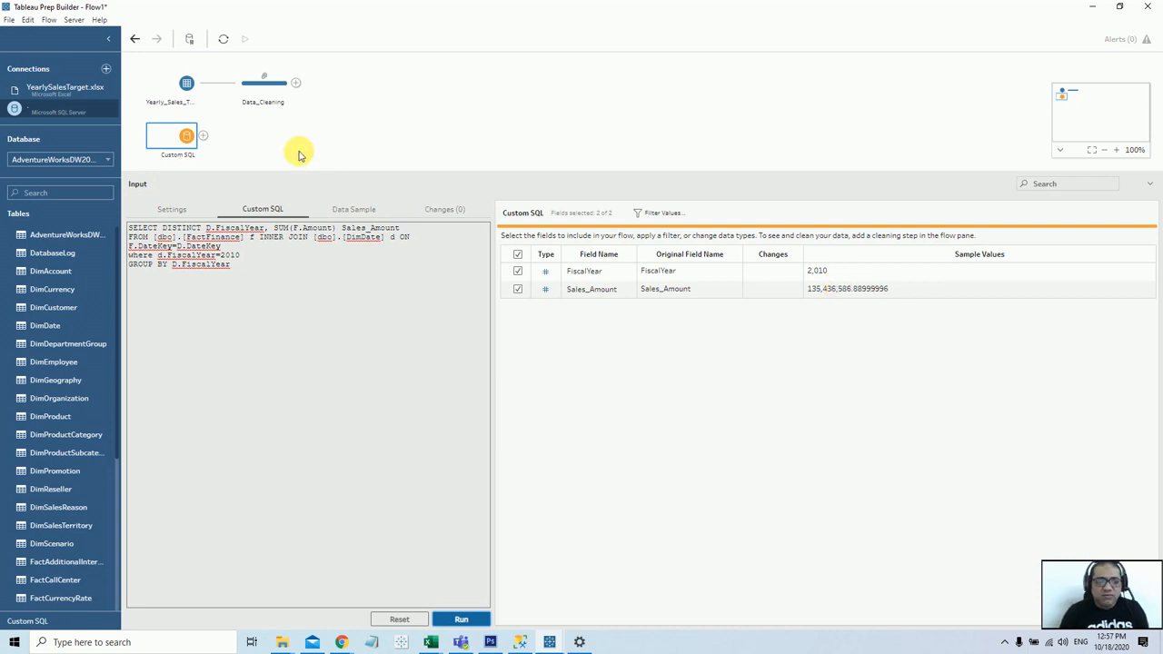
Add a second Custom SQL input to the flow below the first one
scroll(45, 521, down, 1)
scroll(44, 514, down, 5)
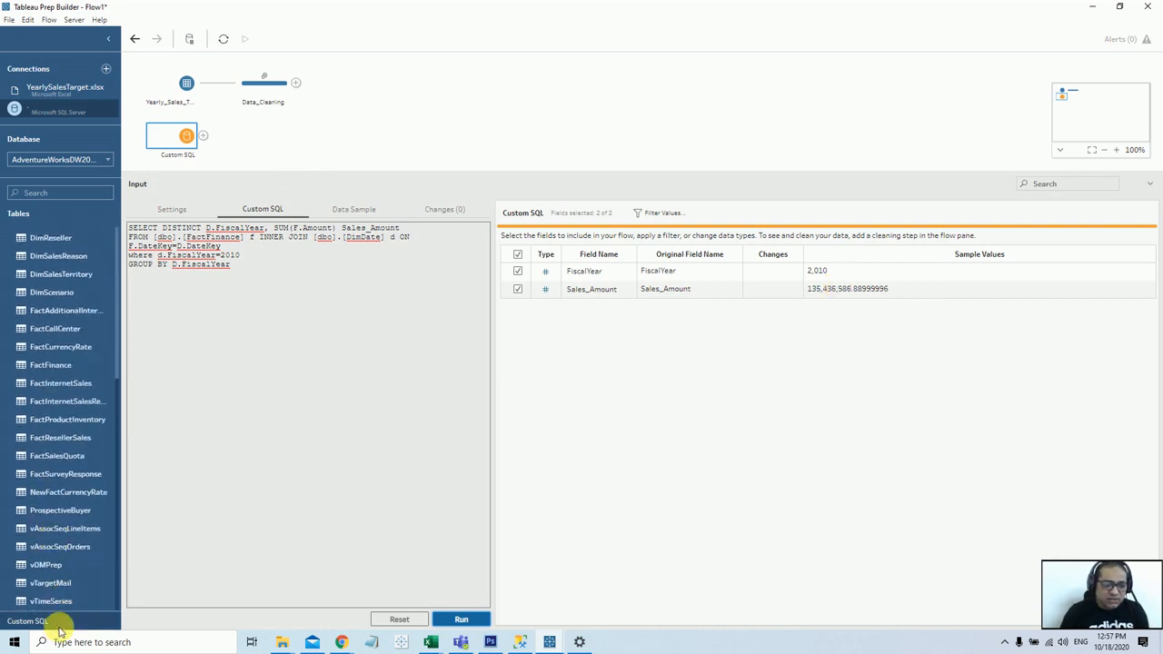
drag(36, 623, 363, 143)
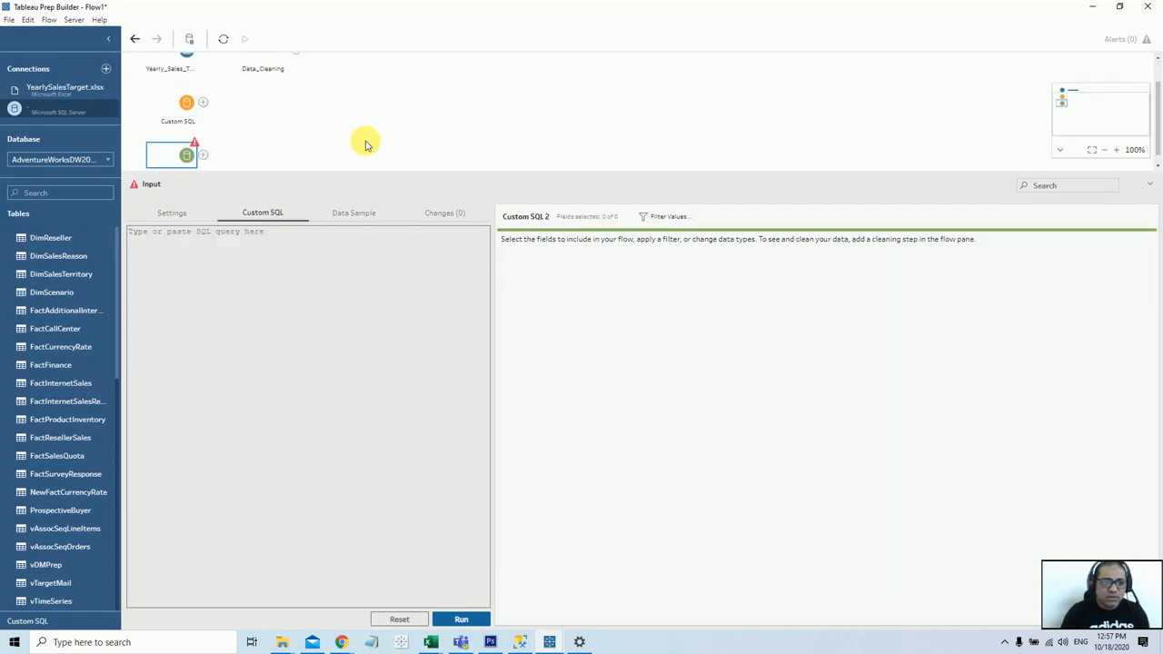
Rename the first Custom SQL input, which holds the 2010 query, as 2010_Sales
right_click(186, 95)
click(196, 119)
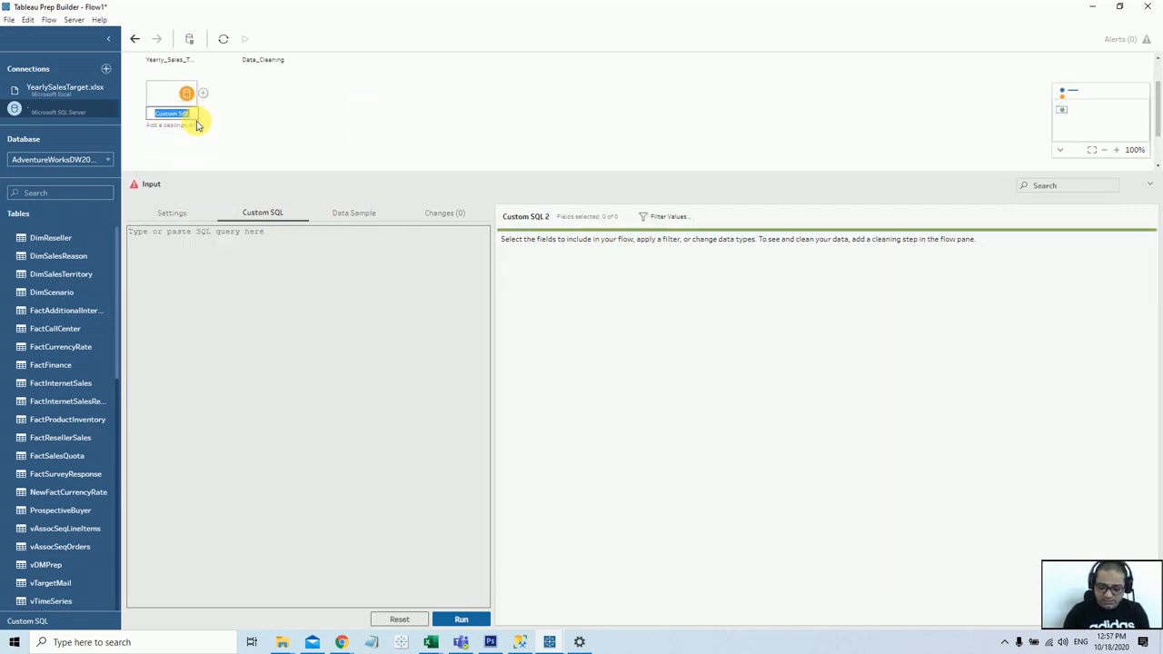
text(202)
text(0_S)
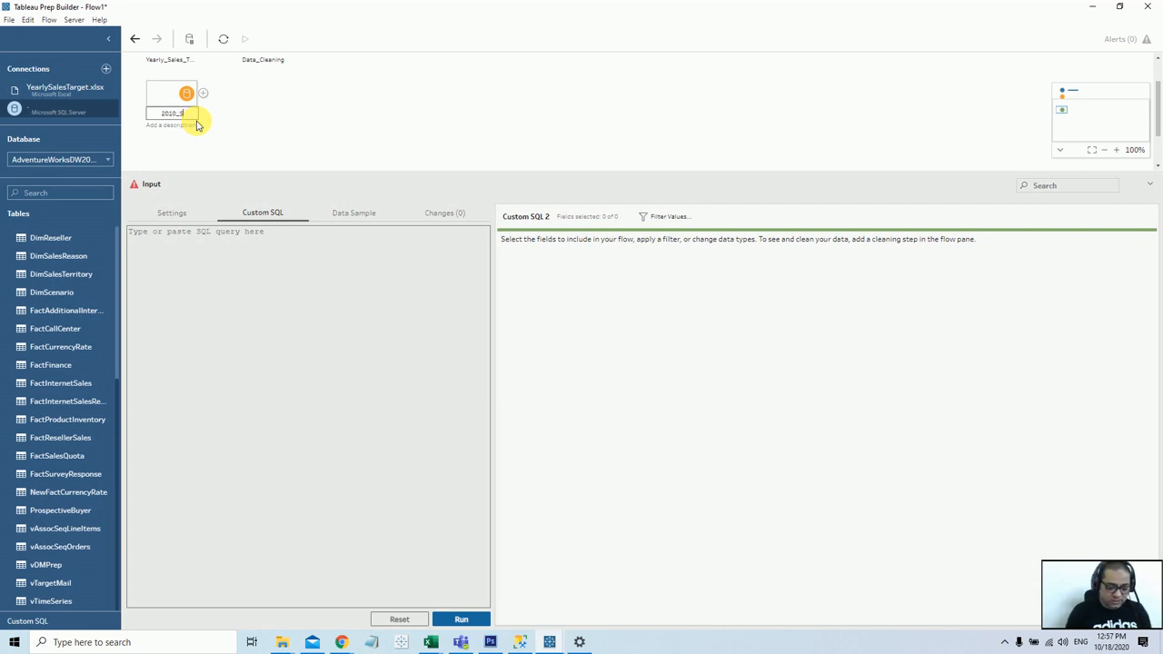
text(ales)
key(Return)
Switch to SQL Server Management Studio and copy the fiscal year 2011 query grouped by EnglishMonthName
key(alt+Tab)
click(351, 232)
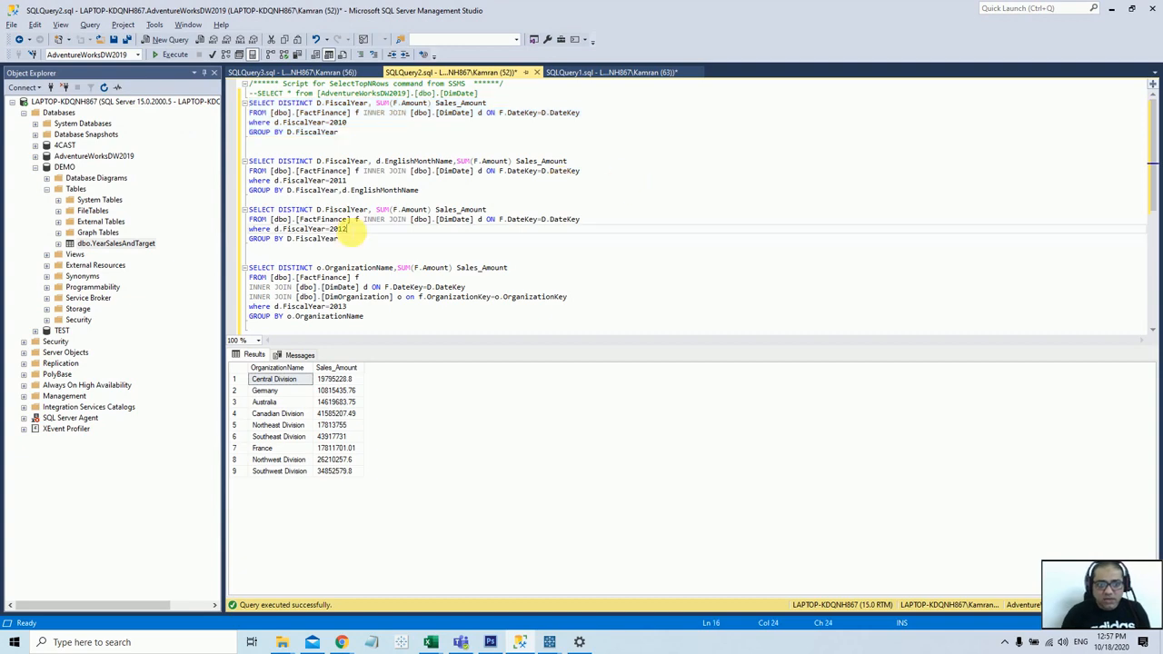
drag(419, 190, 249, 161)
key(ctrl+c)
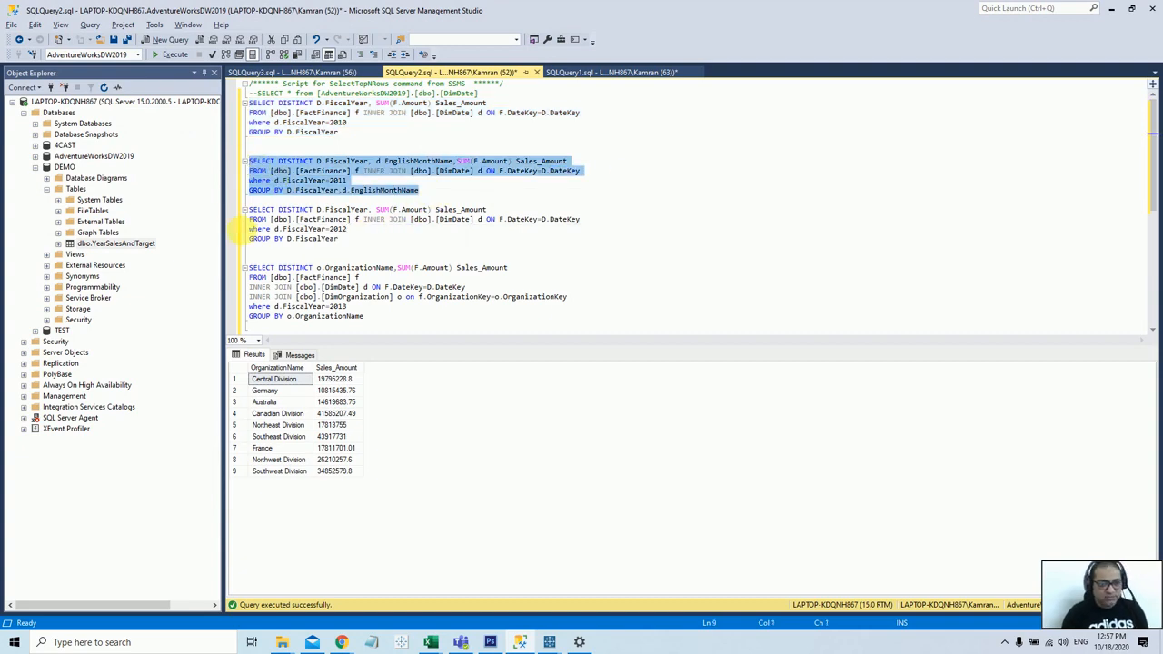
Back in Tableau Prep Builder, paste the 2011 monthly query into the Custom SQL 2 input and run it
key(alt+Tab)
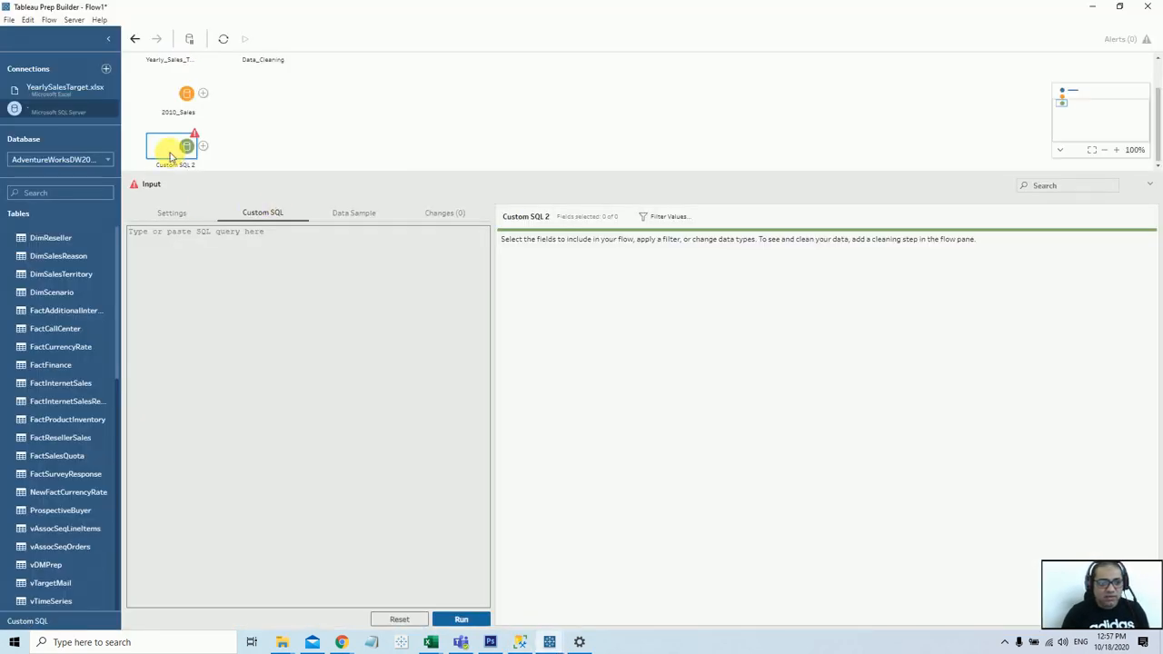
click(187, 245)
key(ctrl+v)
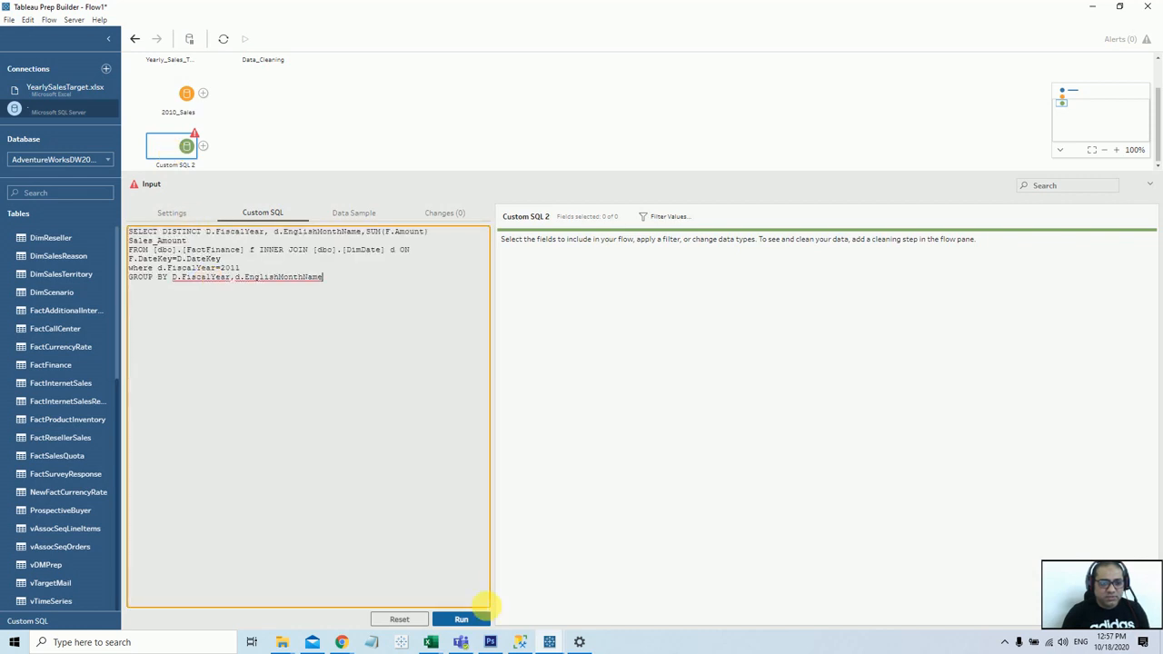
click(463, 618)
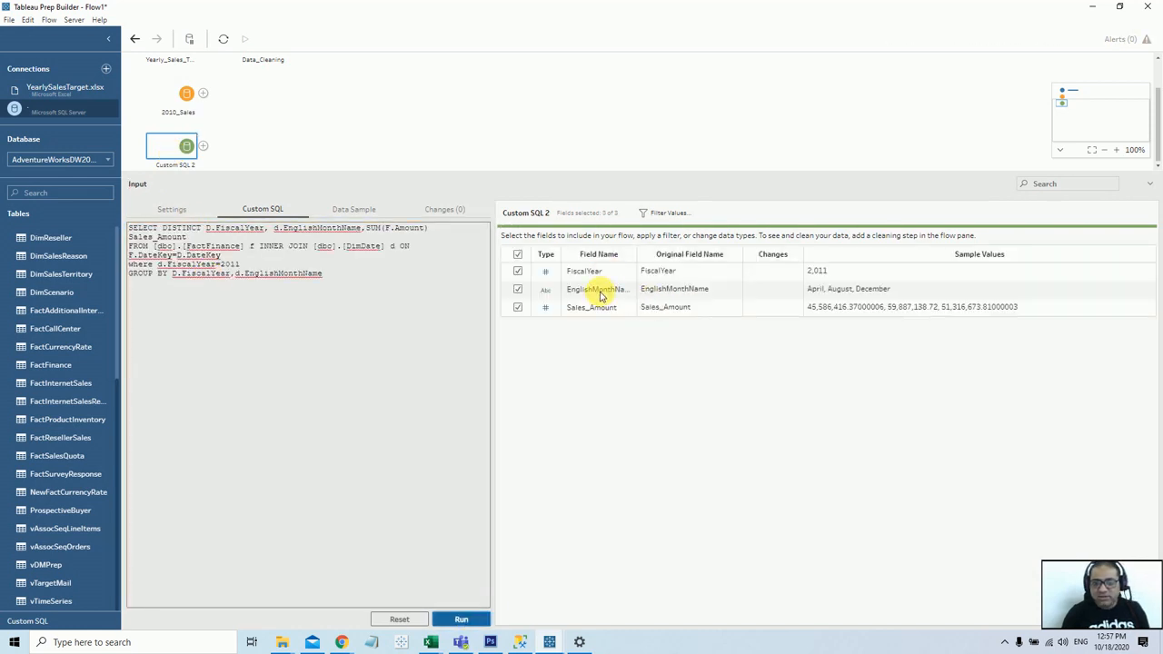
Rename the second Custom SQL input, which holds the 2011 monthly query, as 2011_Monthly Sales
right_click(175, 171)
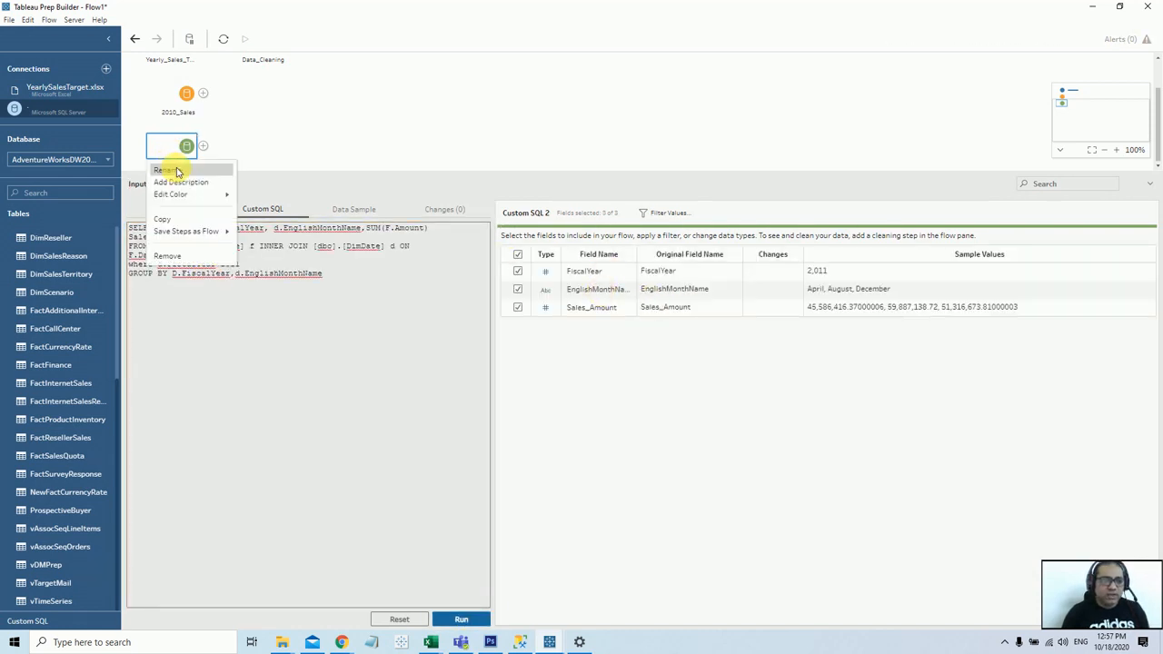
click(178, 169)
text(20)
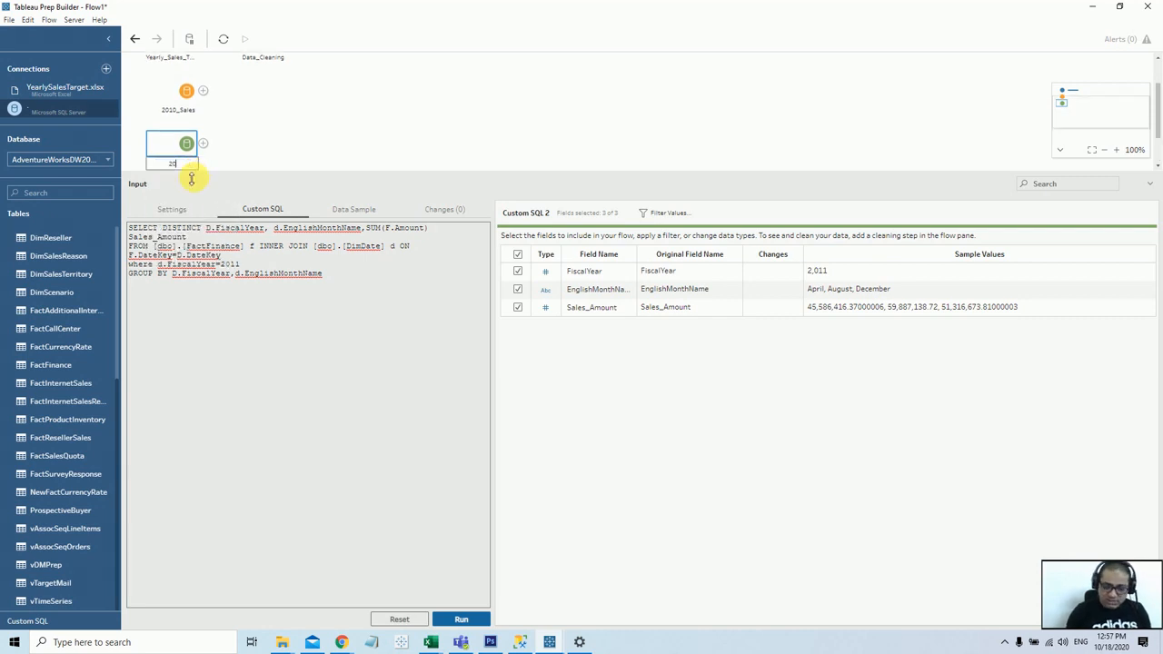
text(11)
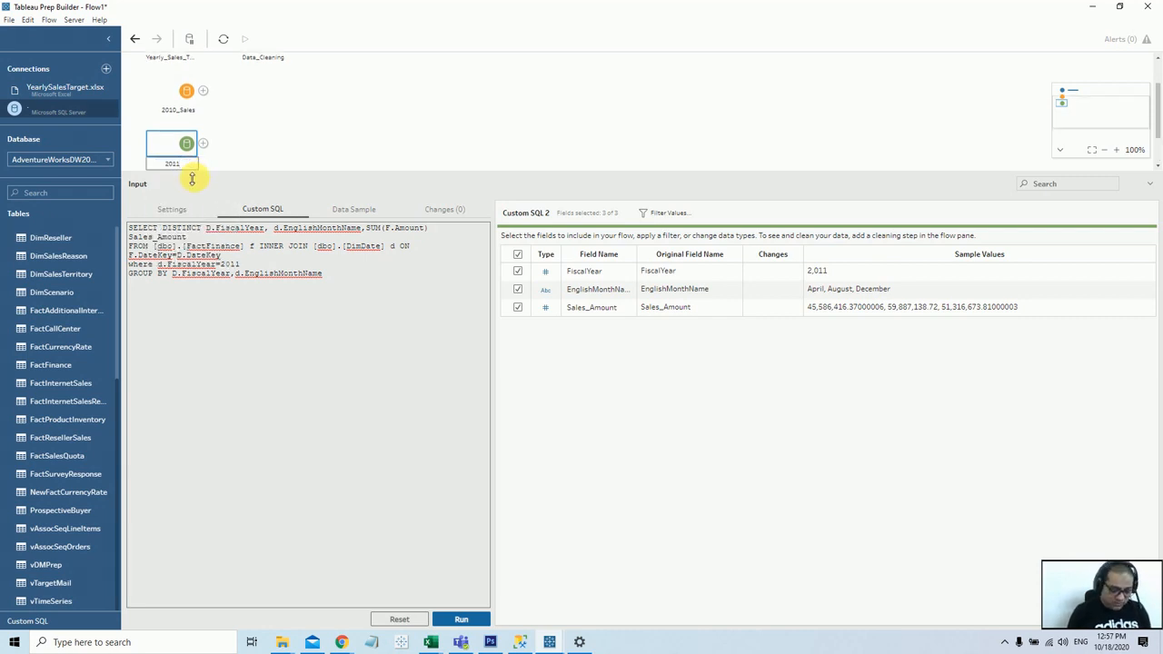
text(_Mon)
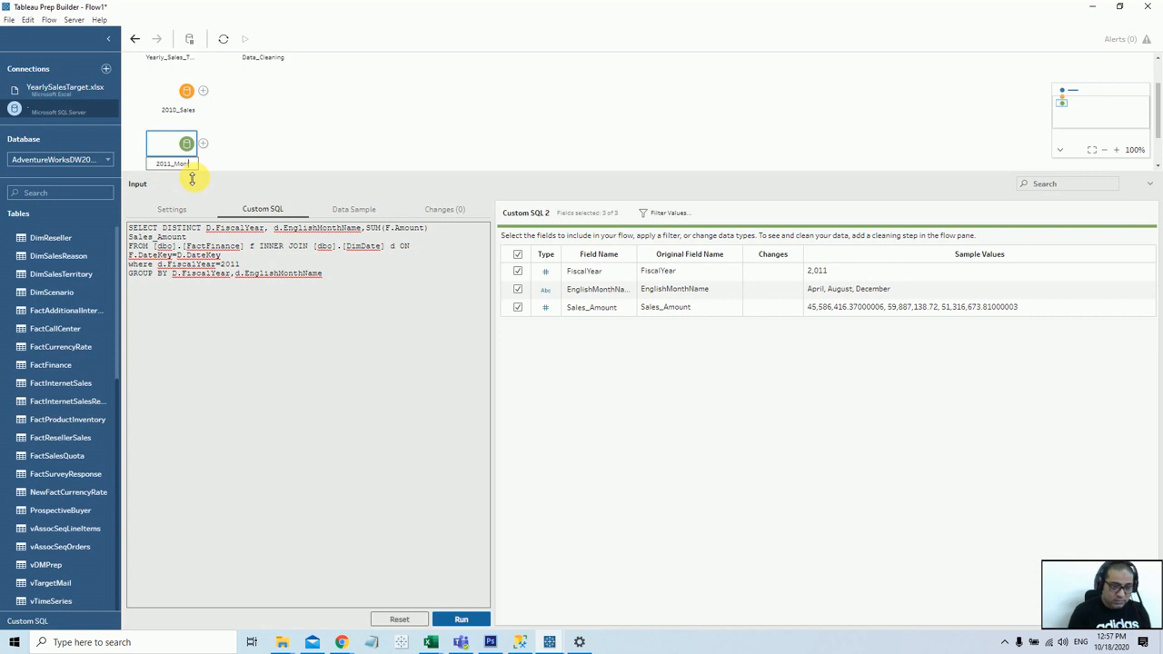
key(BackSpace)
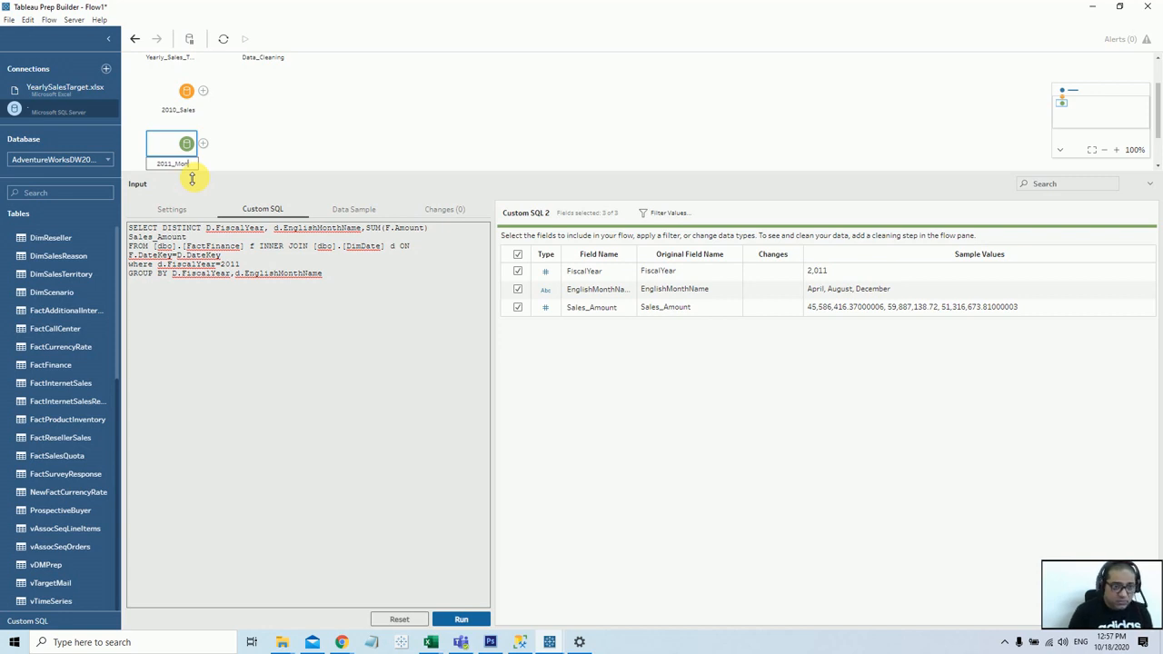
text(thly Sales)
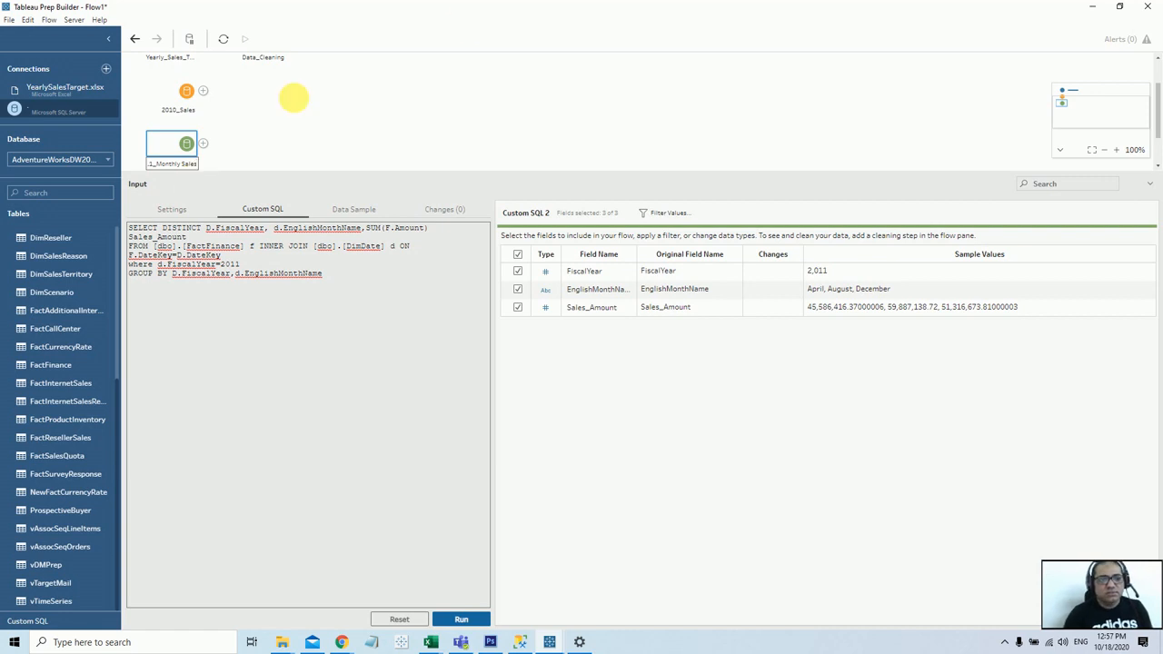
click(186, 93)
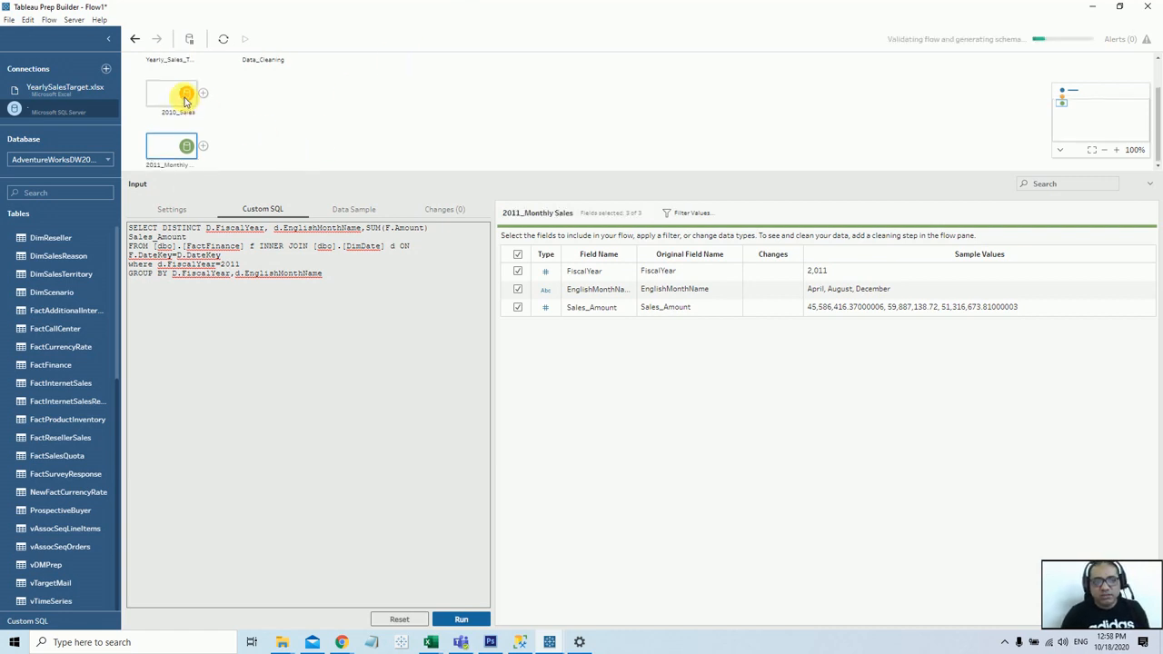
Add an Aggregate step to the flow directly after the 2011_Monthly Sales input
scroll(285, 98, up, 1)
click(264, 87)
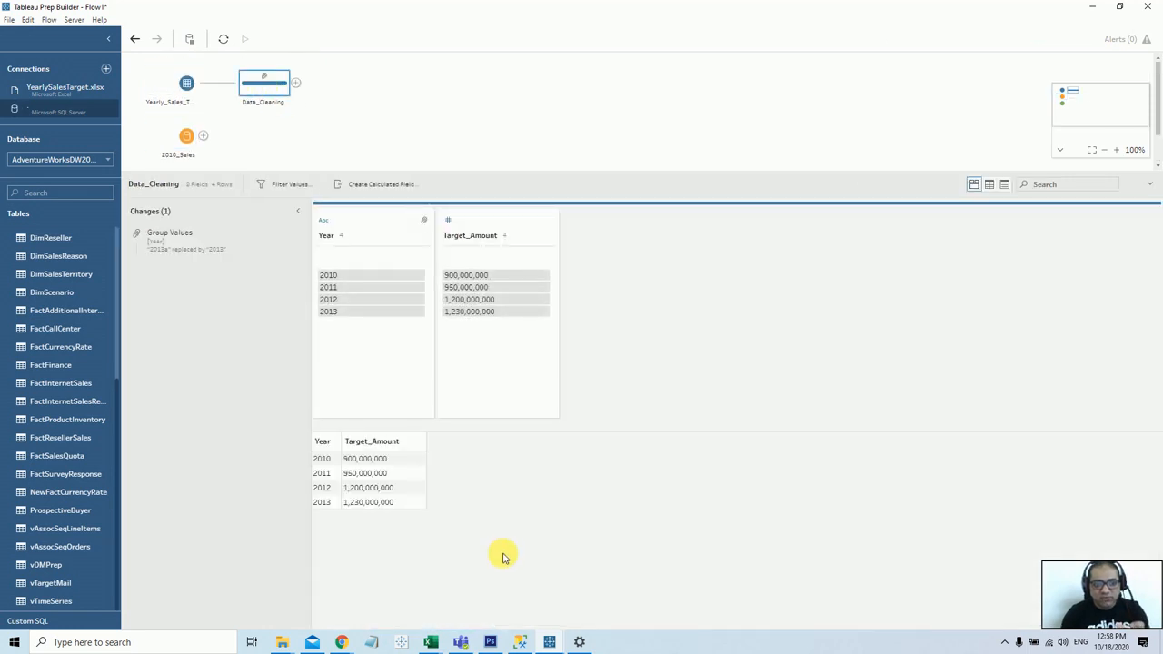
click(187, 143)
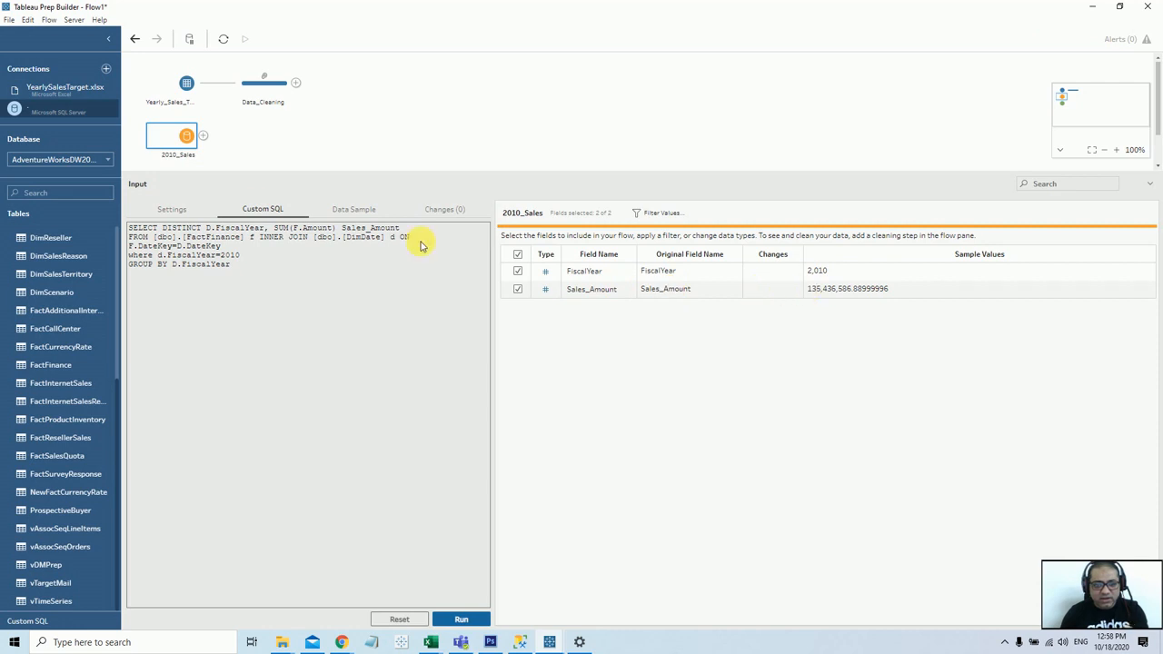
scroll(209, 145, down, 1)
click(175, 157)
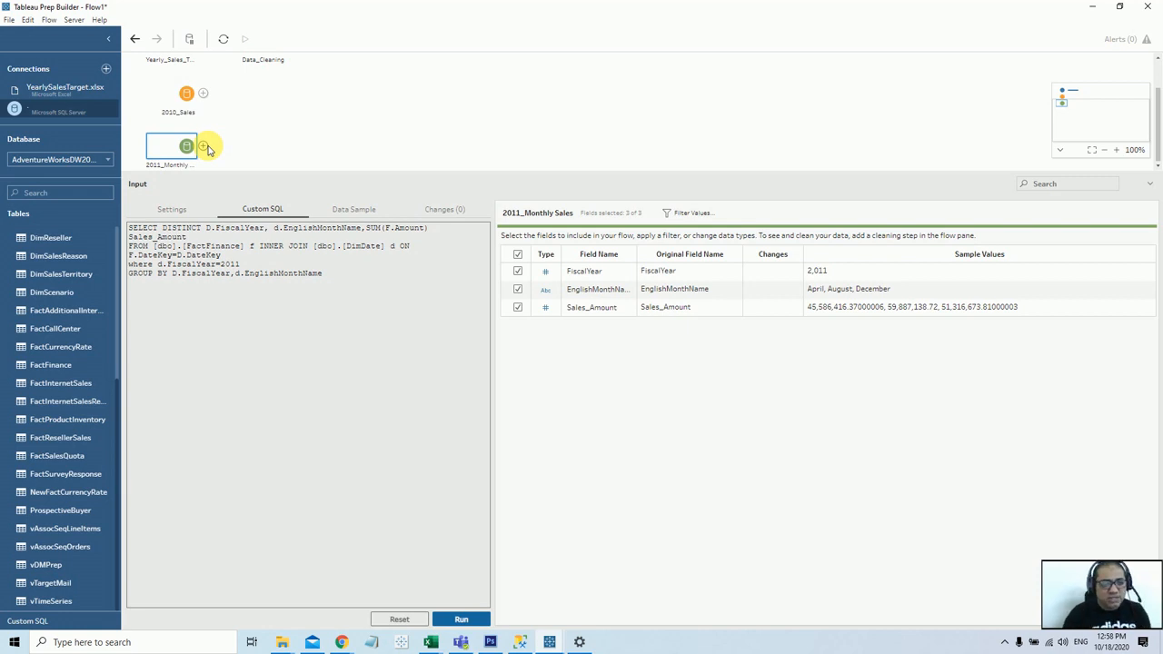
click(207, 148)
click(253, 189)
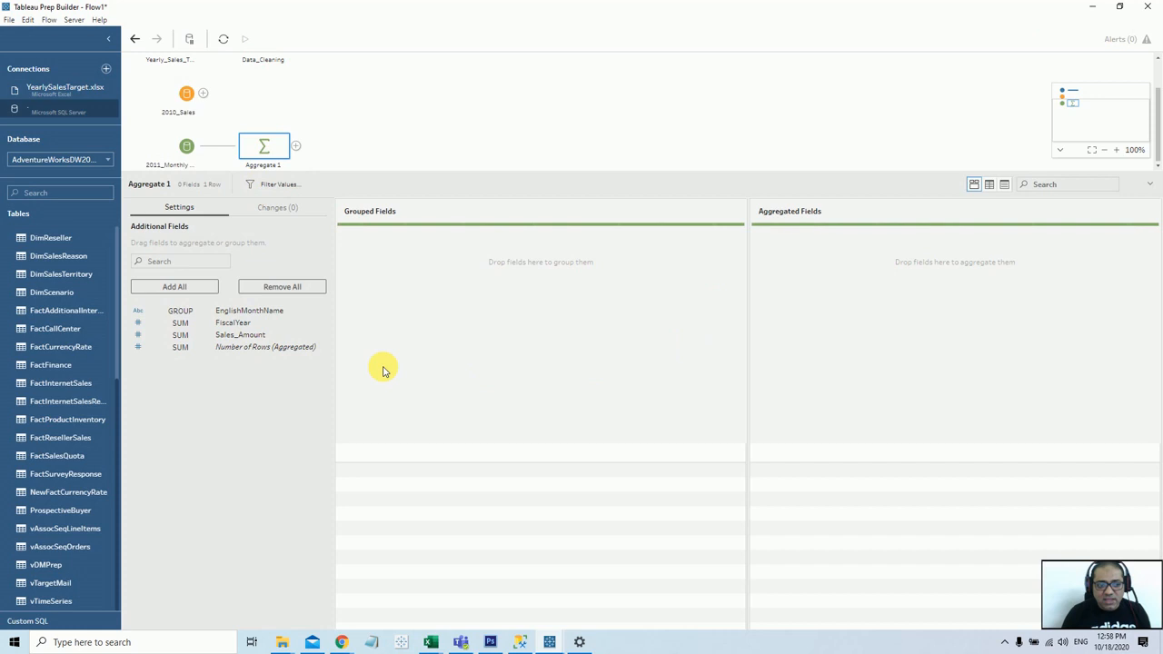
Configure the aggregation to sum Sales_Amount and group by FiscalYear
click(262, 336)
double_click(262, 336)
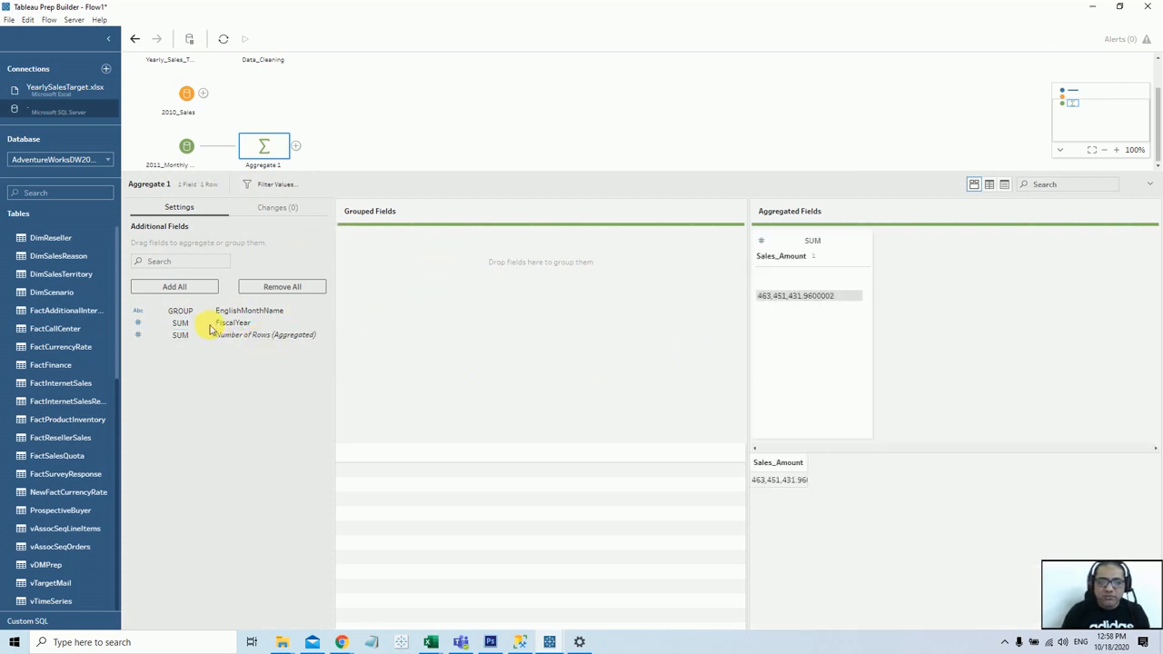
drag(214, 325, 442, 306)
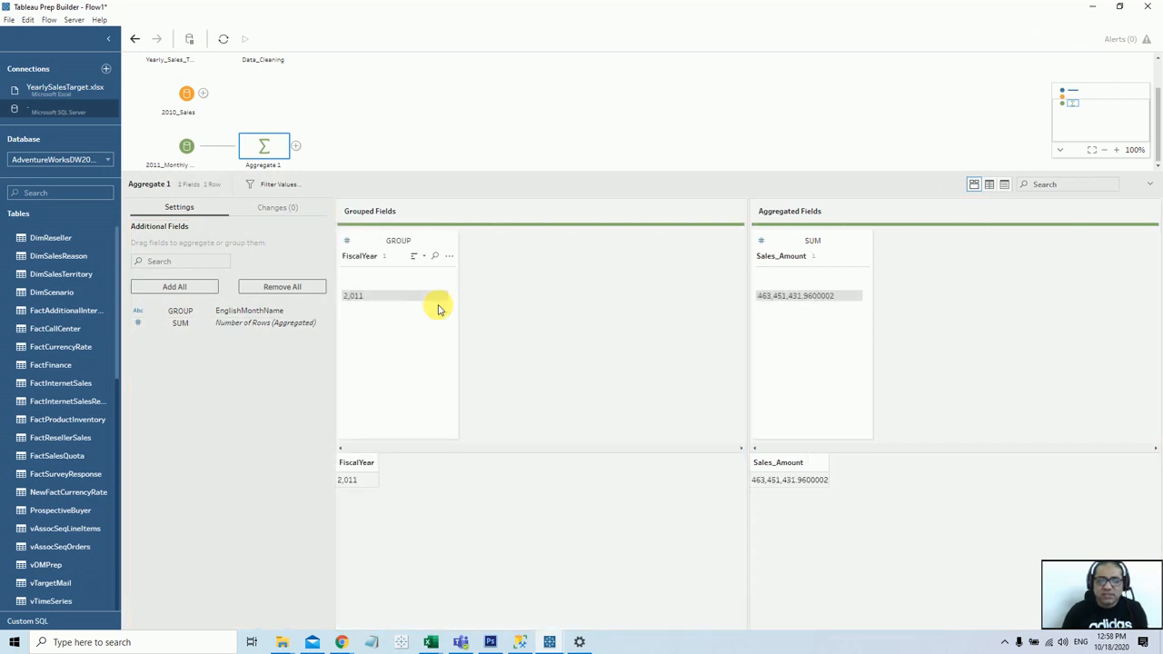
mouse_move(371, 303)
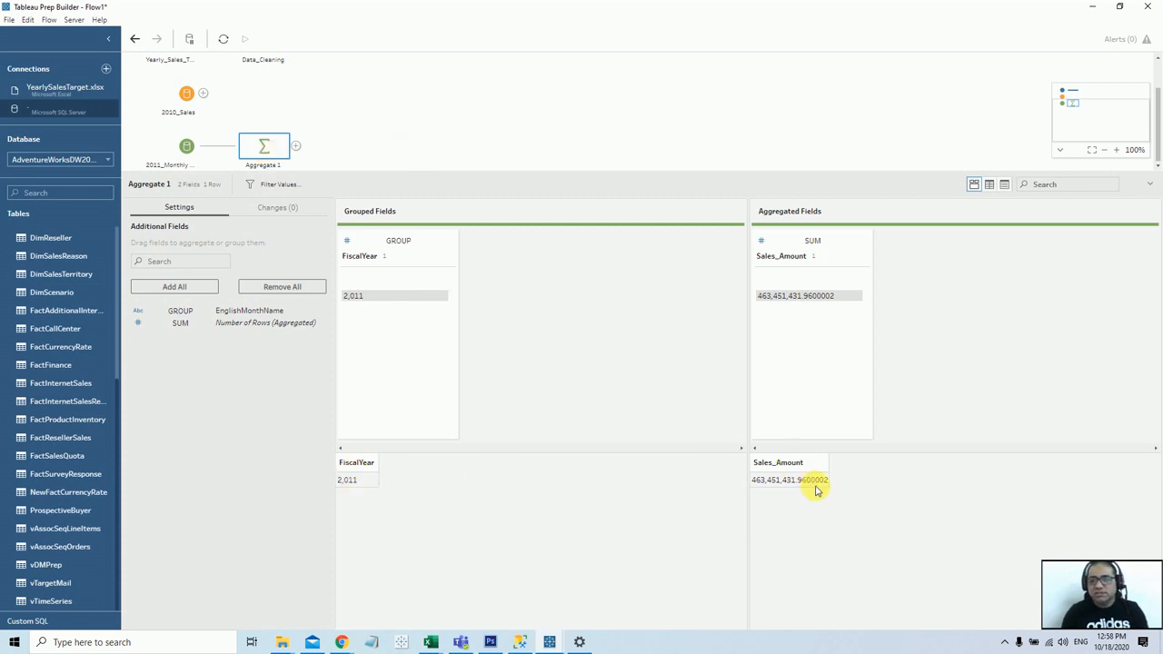
click(397, 143)
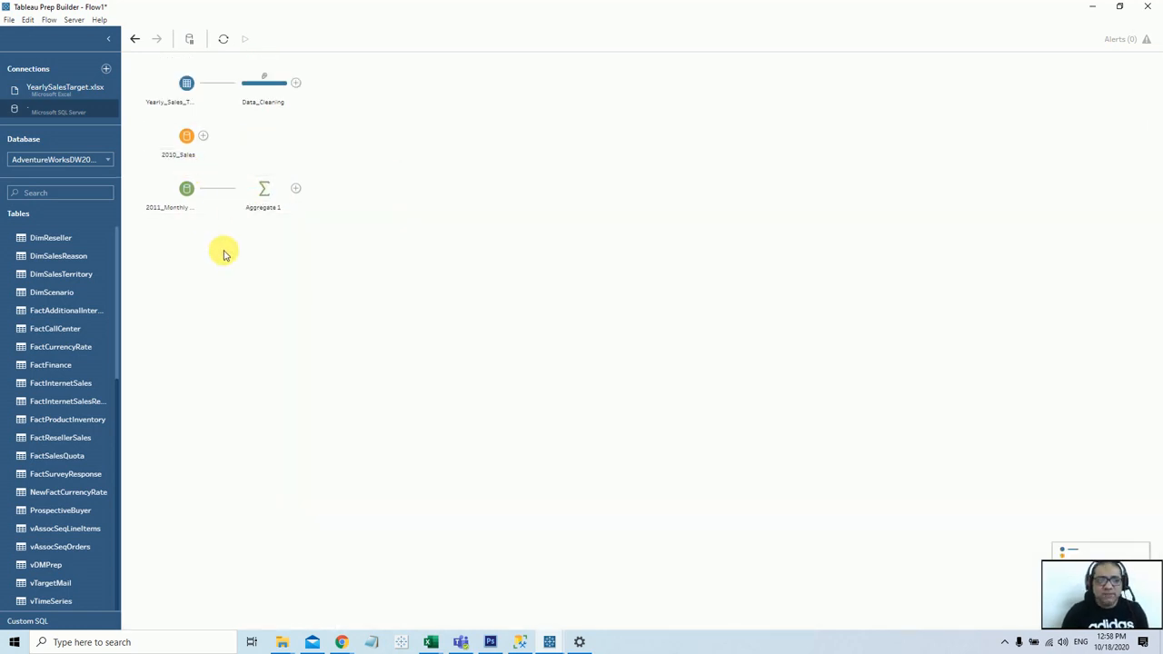
Switch to SQL Server Management Studio and copy the fiscal year 2012 sales query
key(alt+Tab)
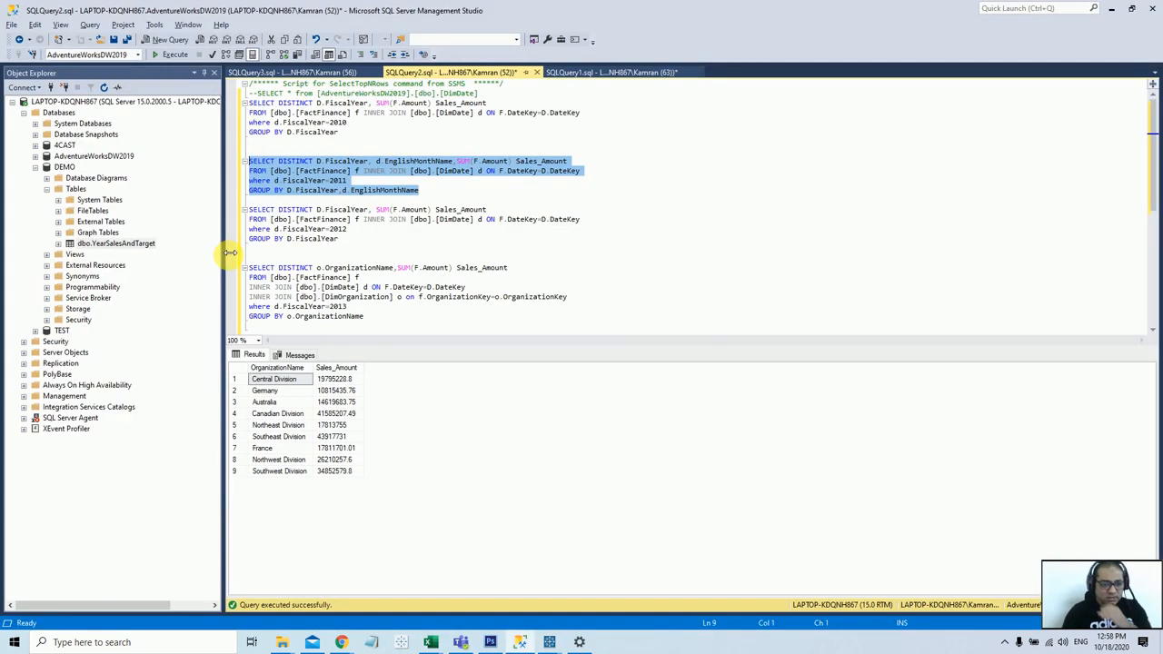
click(380, 240)
drag(379, 241, 250, 210)
key(ctrl+c)
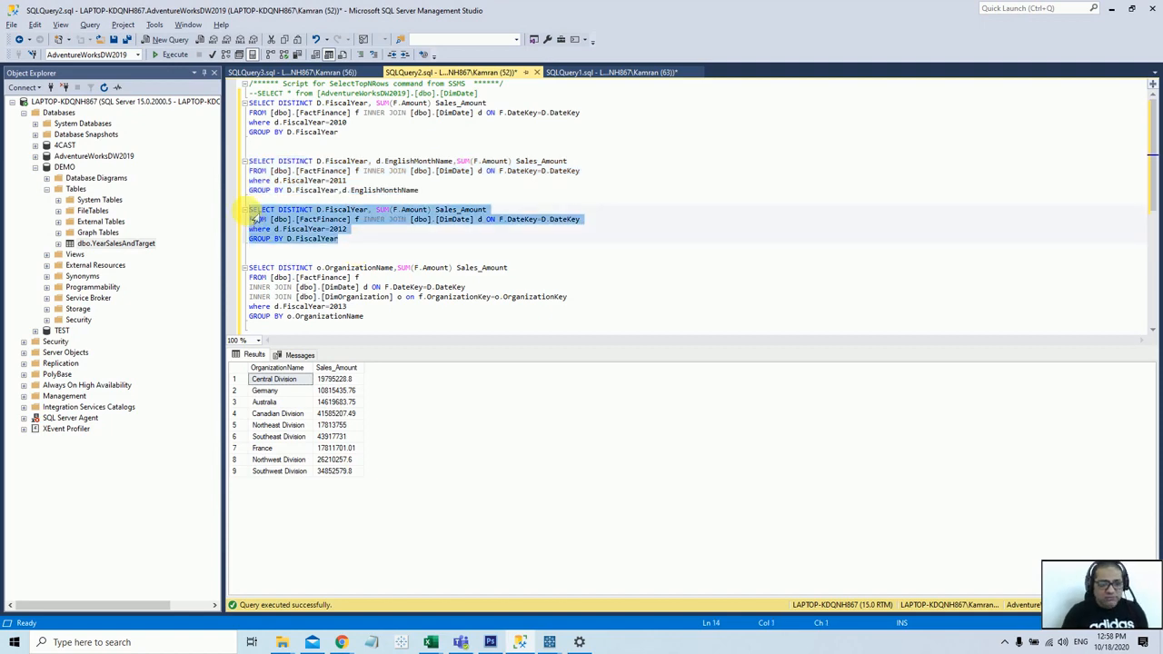
Back in Tableau Prep Builder, add another Custom SQL input to the flow, paste the 2012 query into it and run it
key(alt+Tab)
drag(63, 619, 345, 337)
key(ctrl+v)
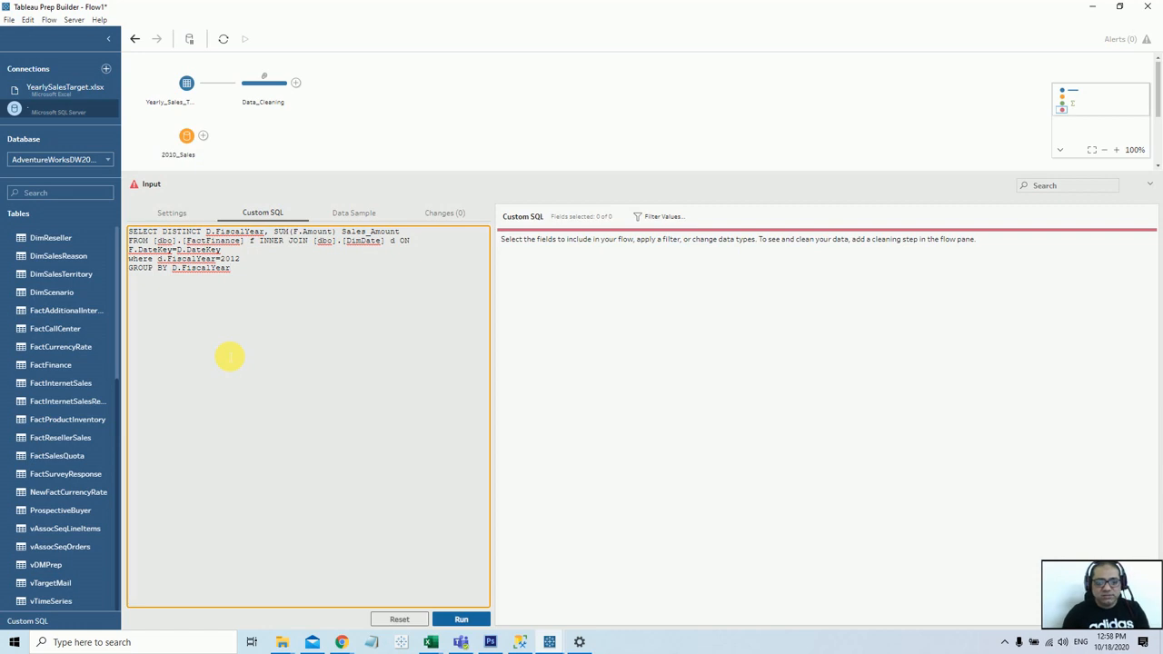
click(462, 618)
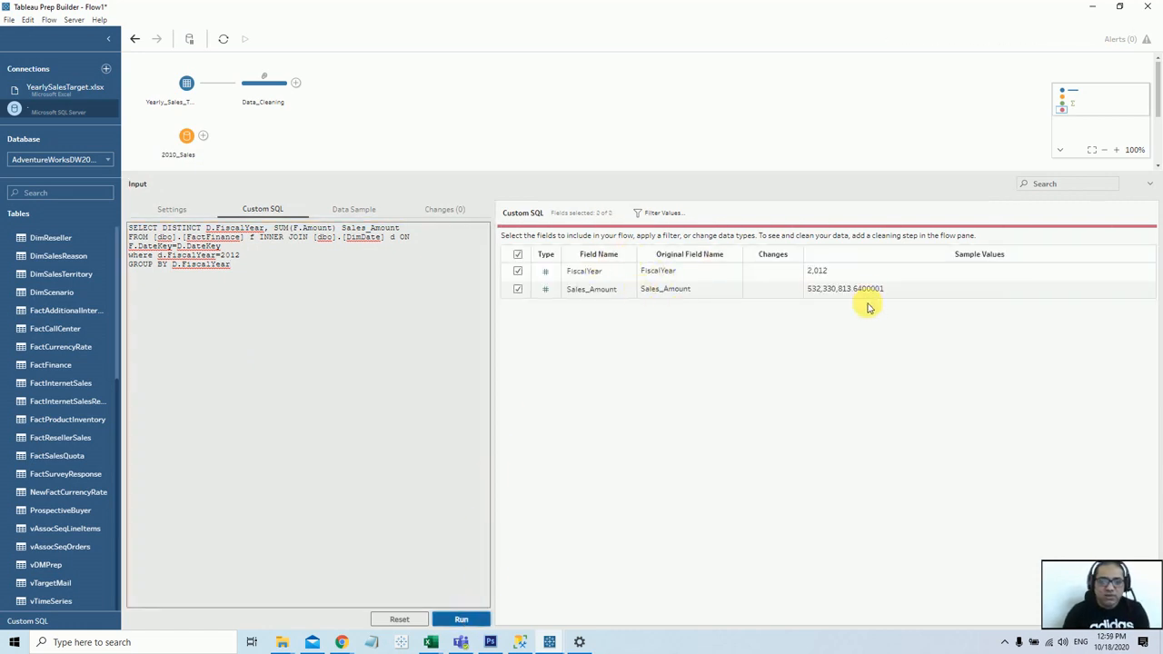
Rename the new Custom SQL input that holds the 2012 query as 2012_Sales
scroll(312, 125, down, 2)
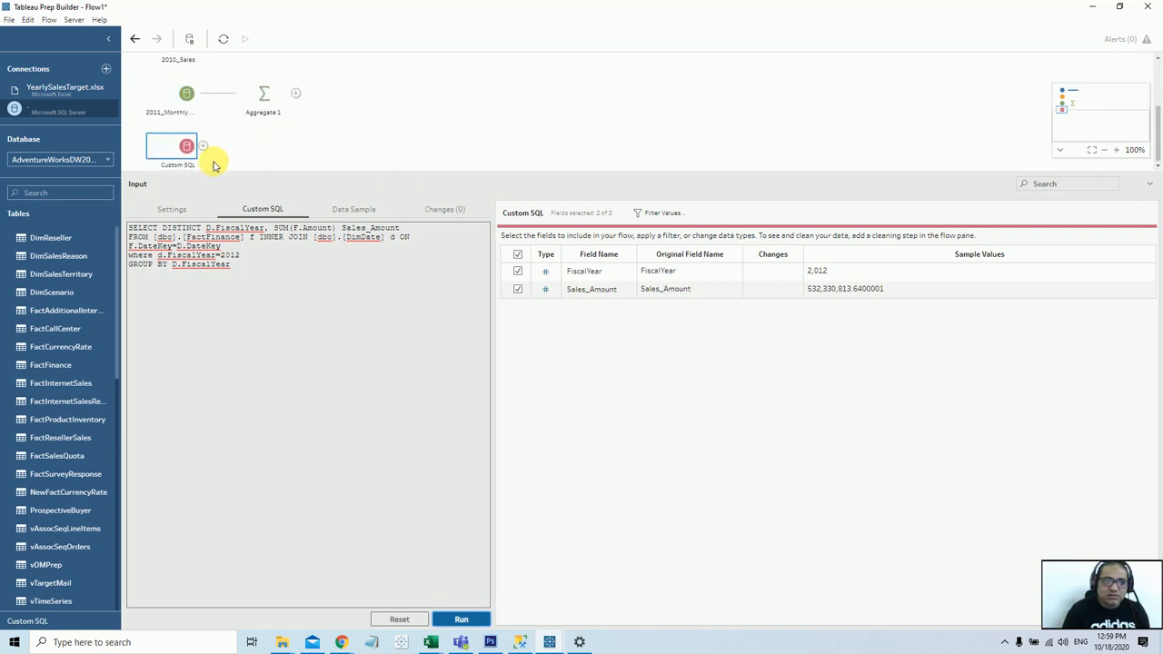
right_click(169, 160)
click(199, 172)
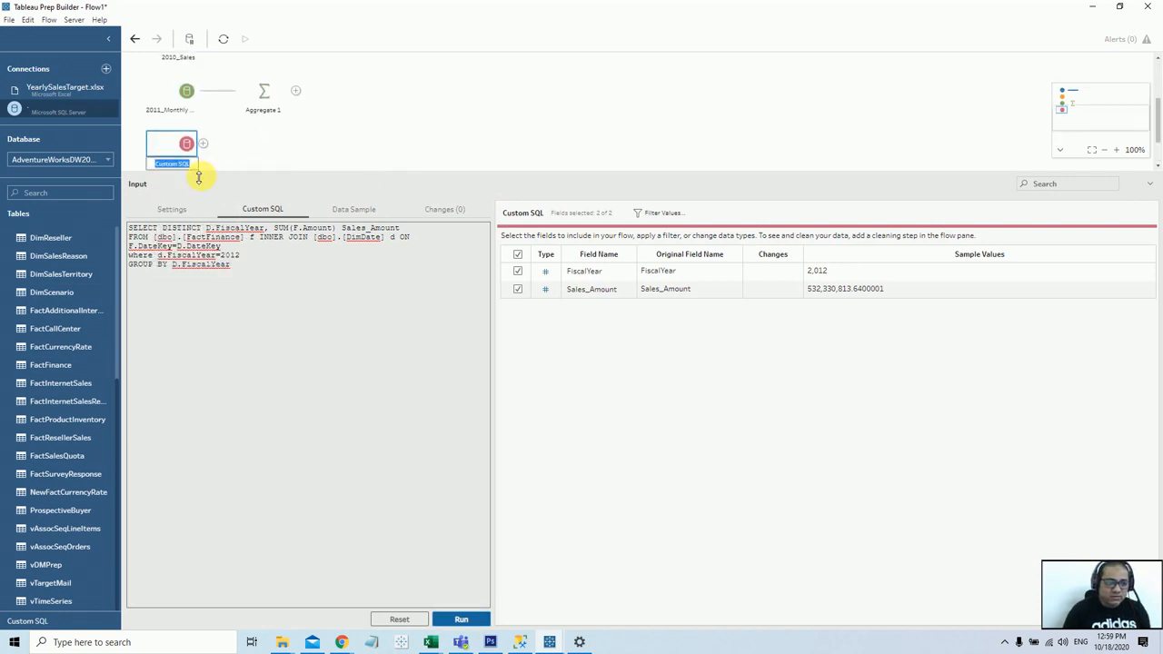
text(2012)
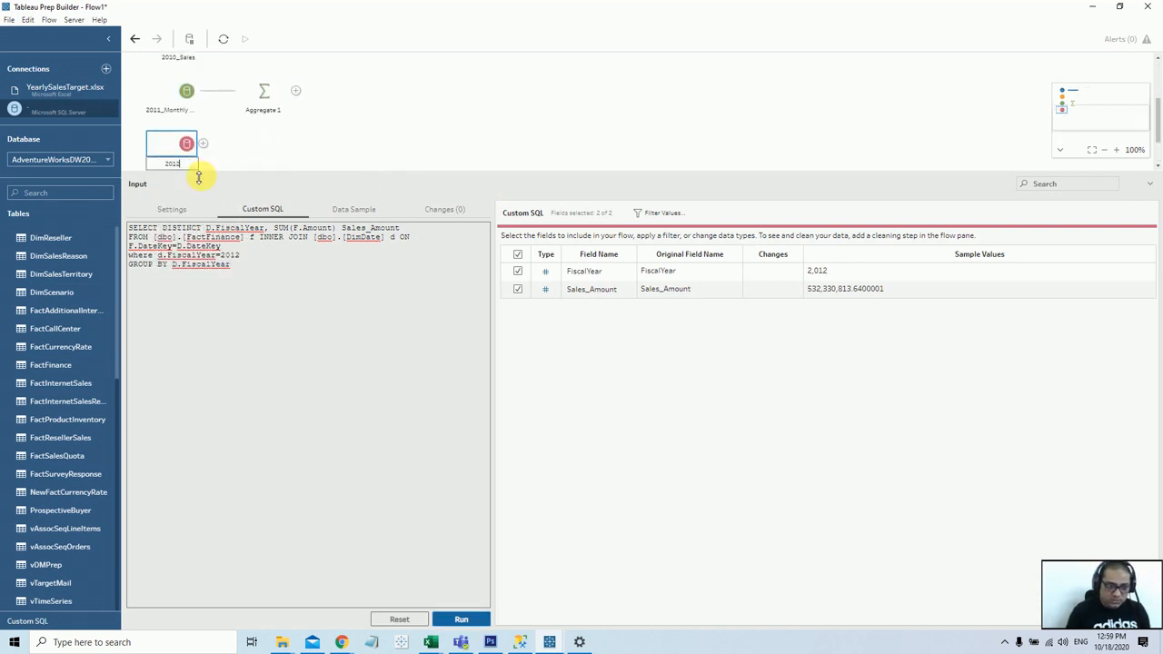
text(_Sales)
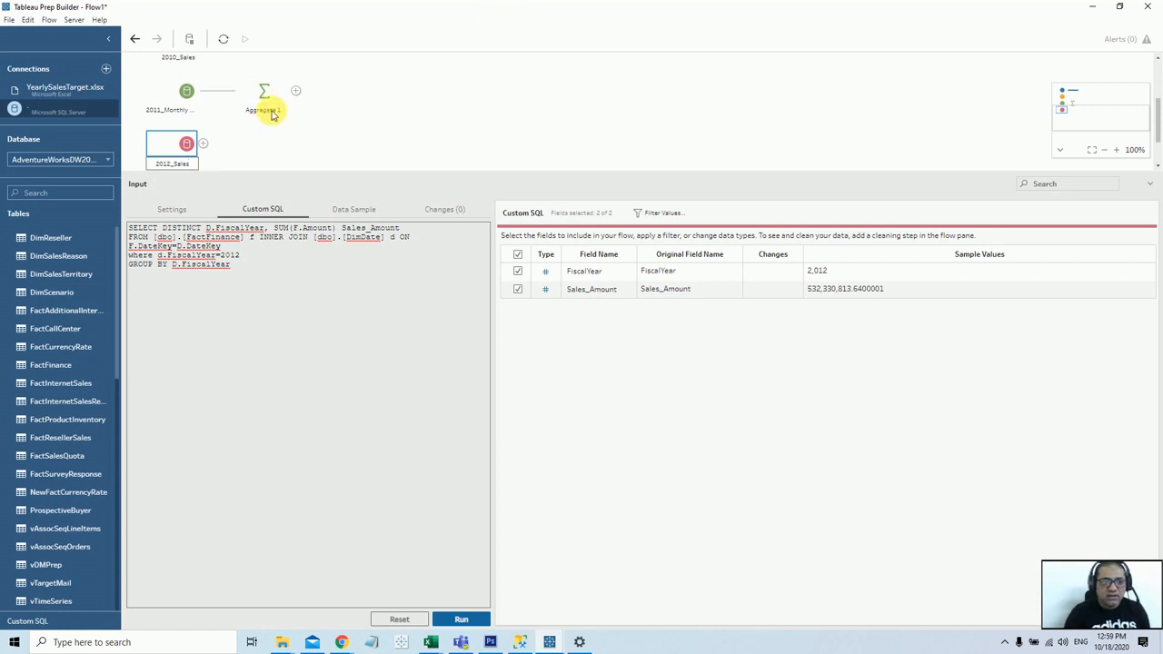
key(Return)
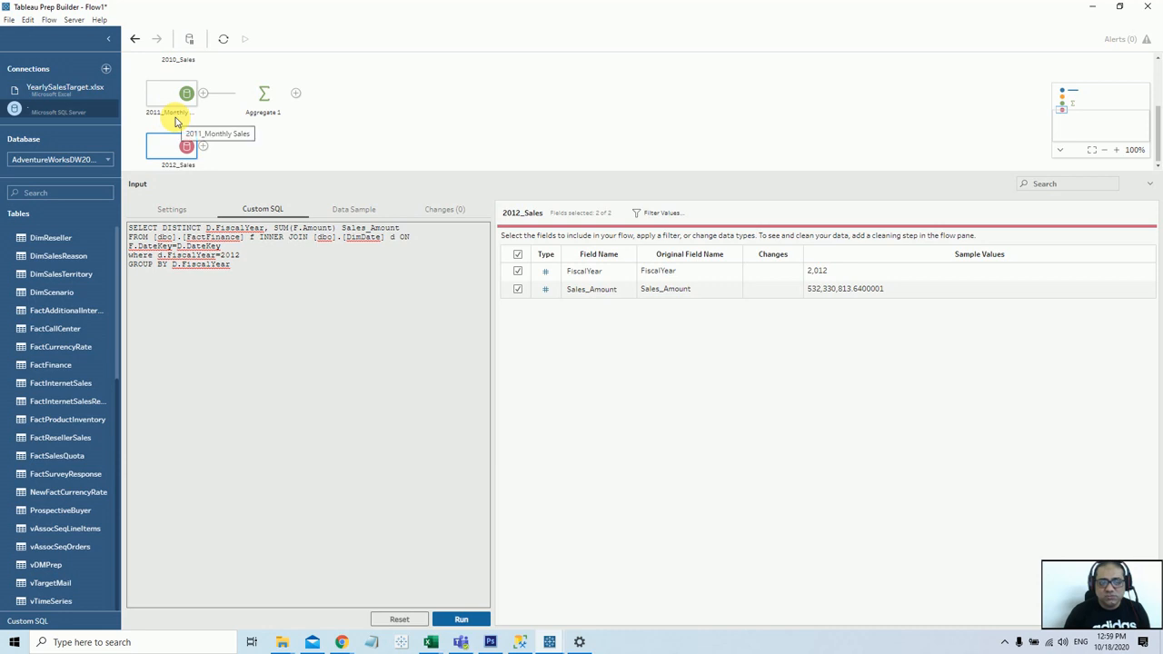
Rename the Aggregate step that follows the 2011 monthly input as 2011_Sales
right_click(265, 96)
click(287, 119)
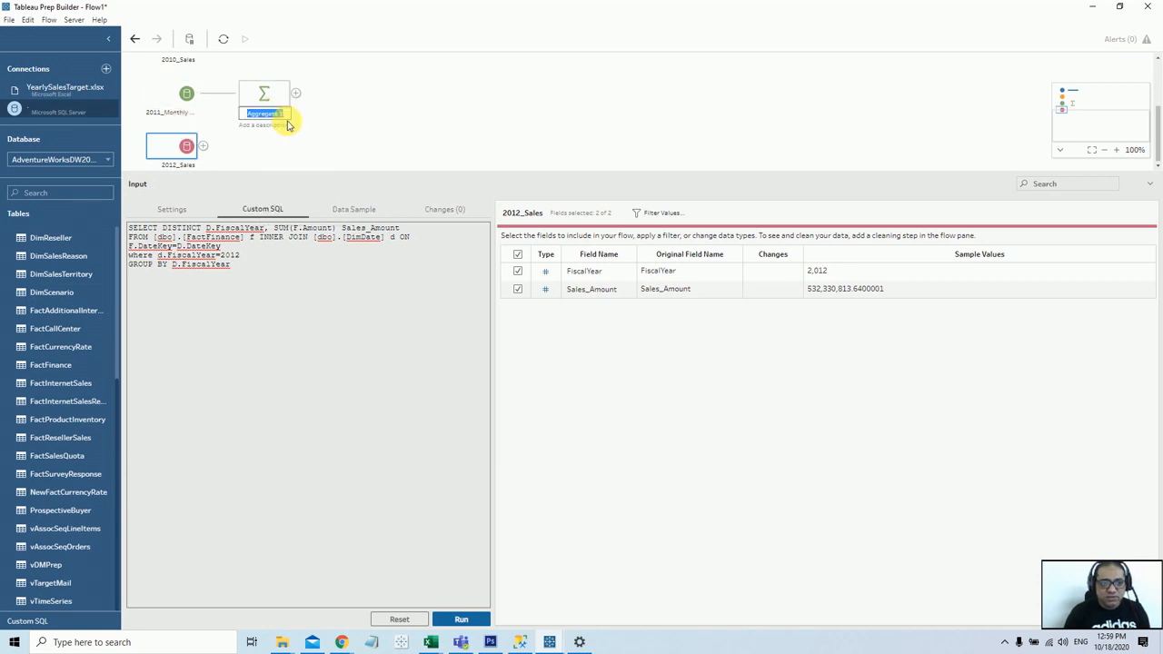
text(201)
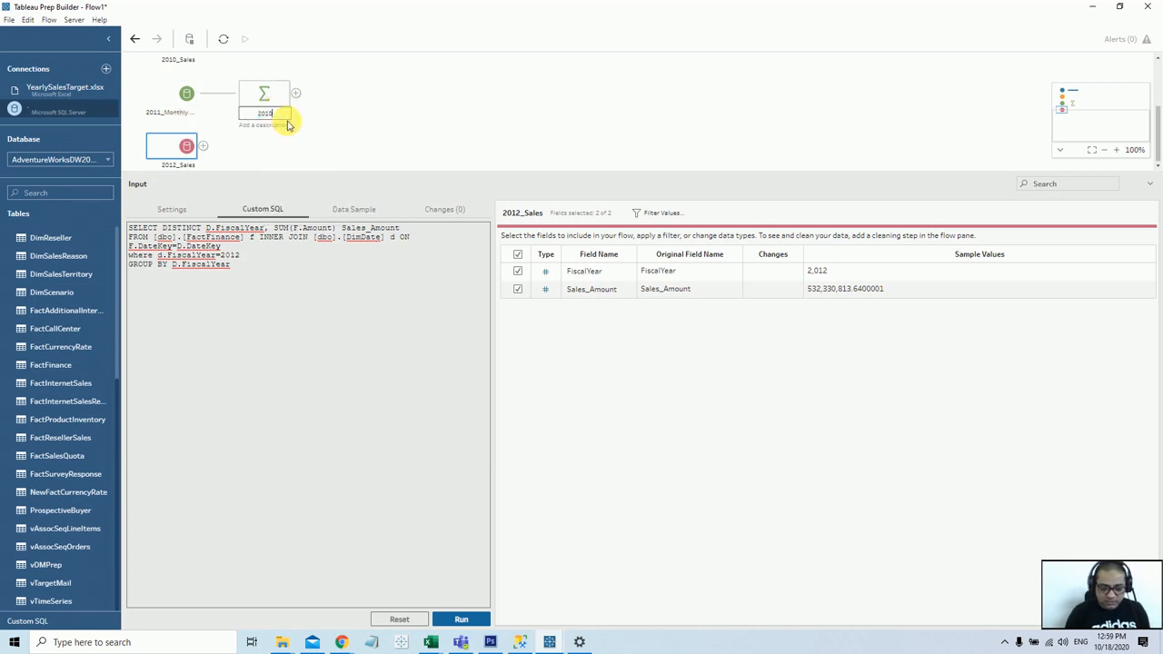
text(1_Sal)
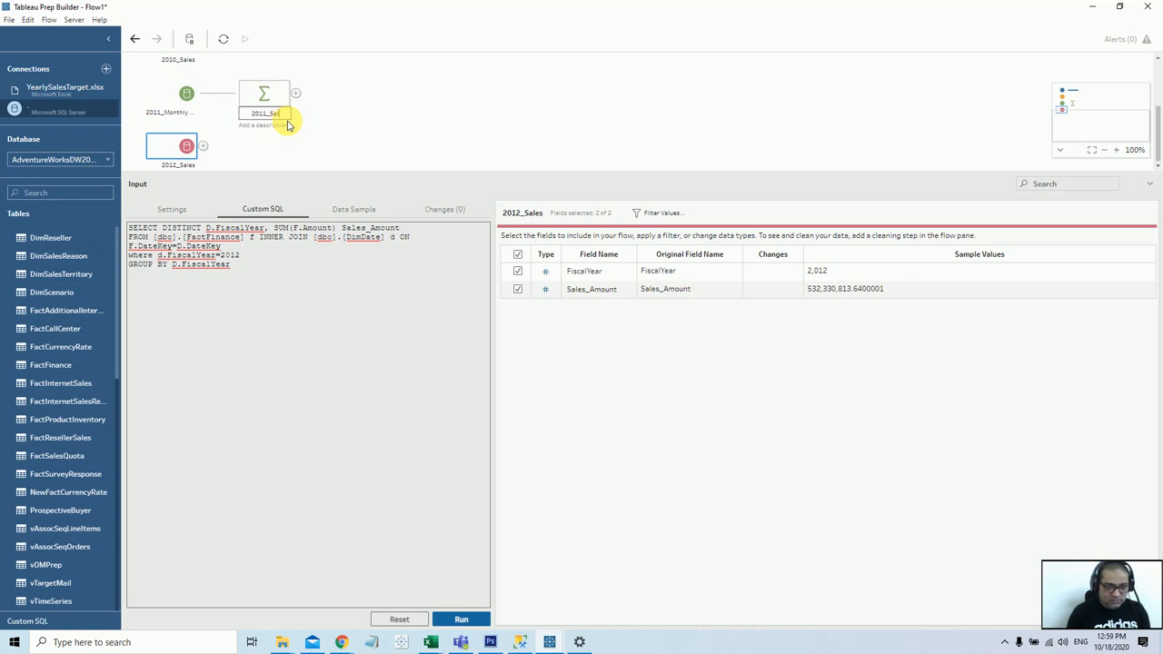
text(es)
key(Return)
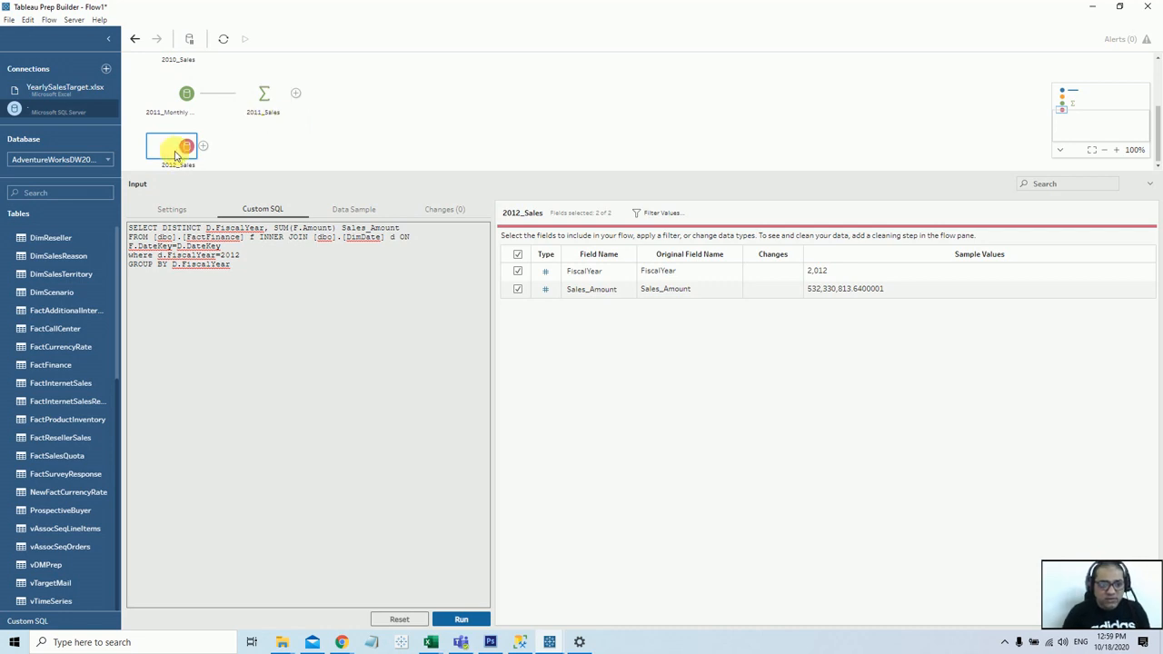
Review the flow built so far, checking the fields of 2010_Sales and the yearly targets in Data_Cleaning
click(262, 95)
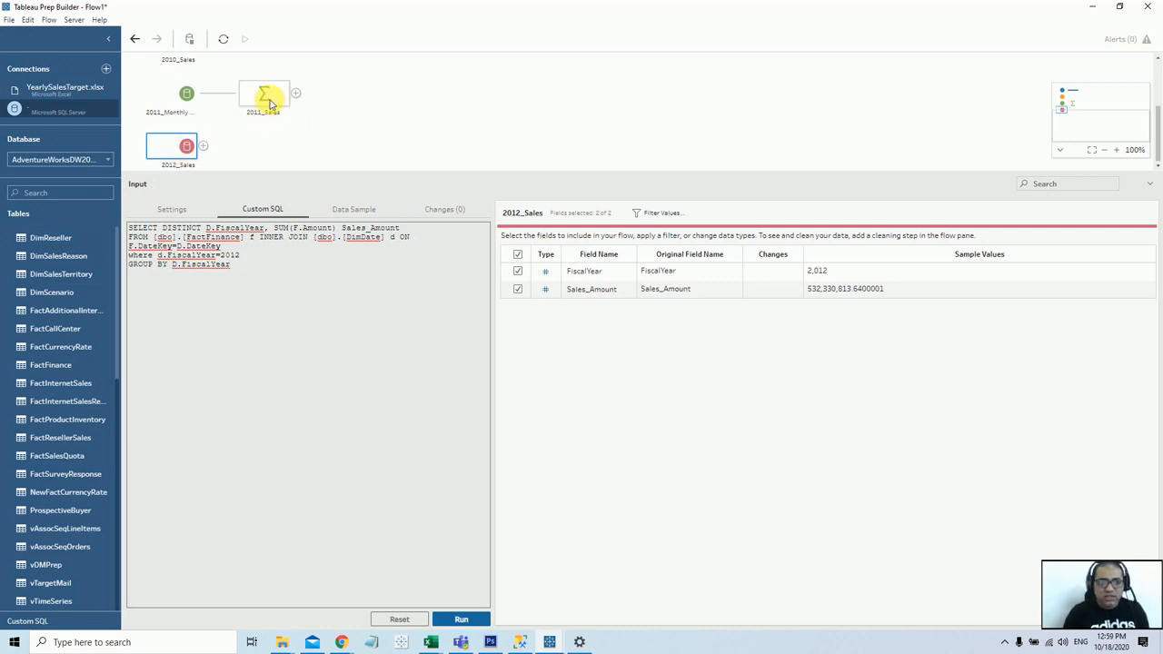
scroll(317, 143, up, 3)
click(187, 137)
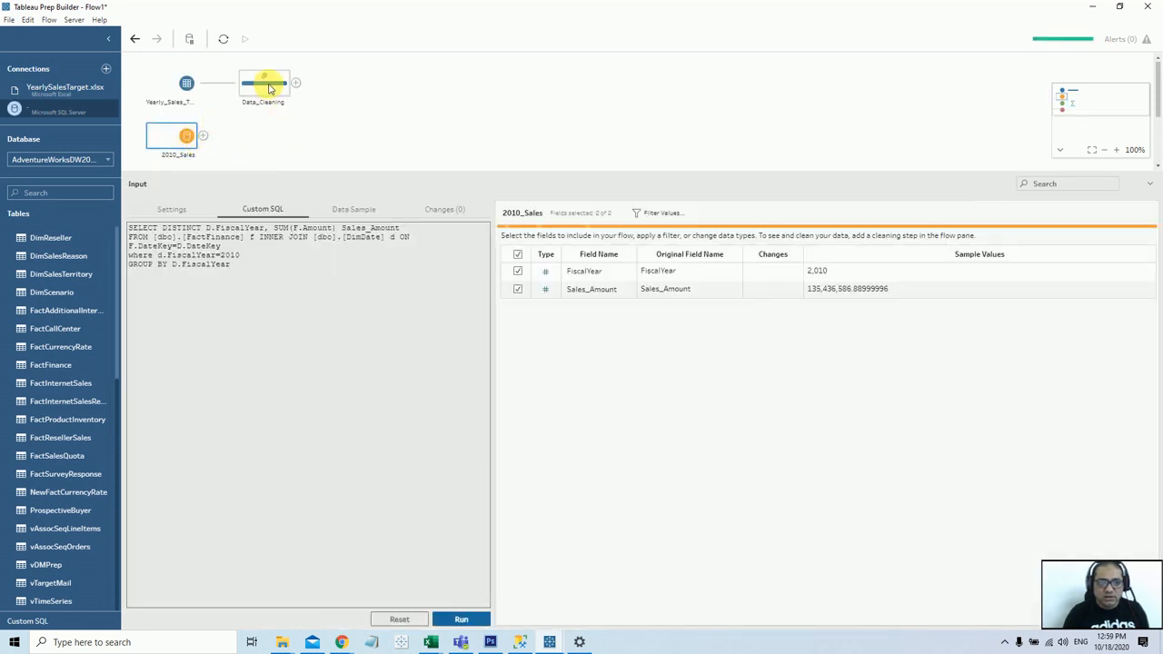
click(266, 83)
scroll(252, 123, down, 1)
scroll(253, 123, down, 3)
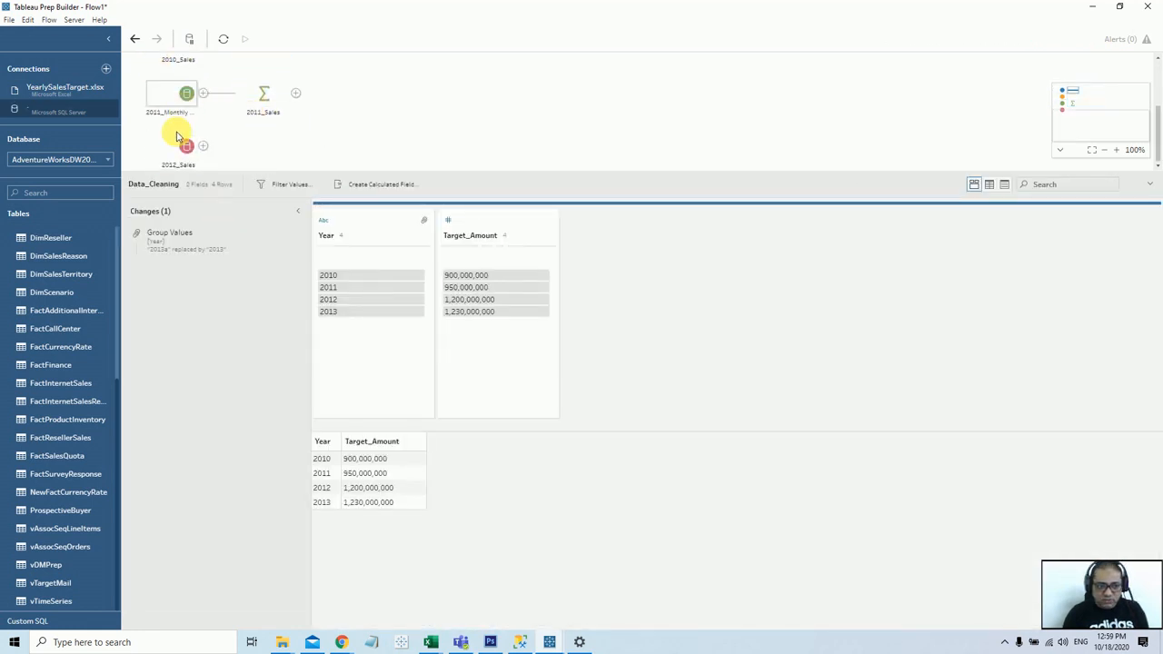
scroll(176, 130, up, 3)
scroll(177, 136, down, 2)
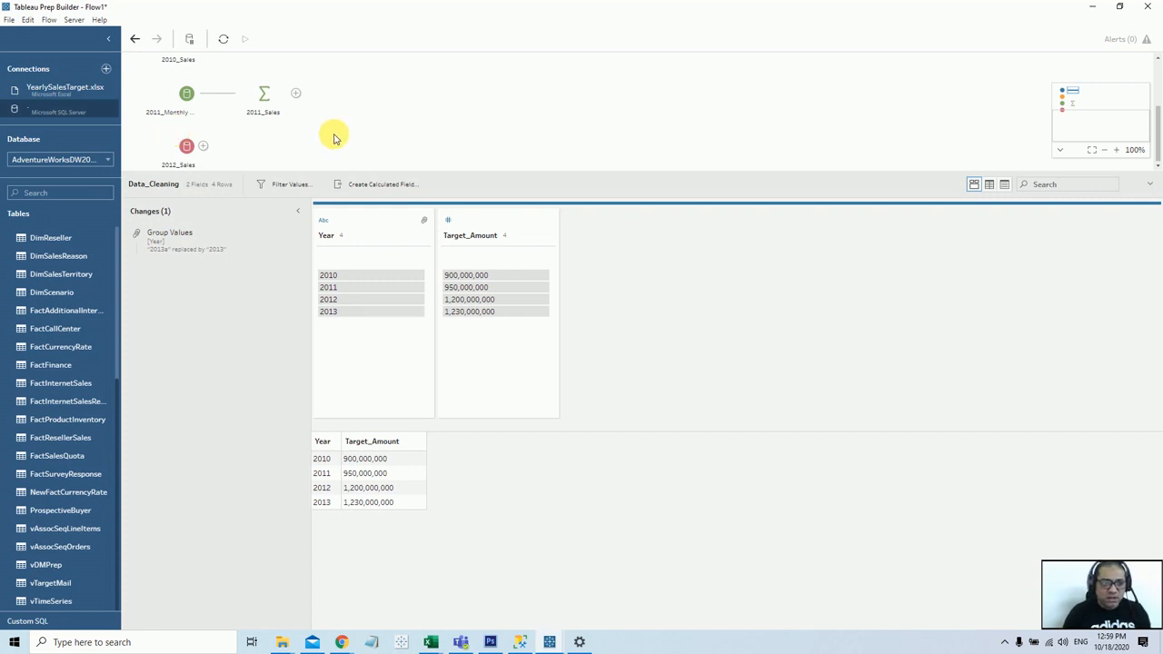
Switch to SQL Server Management Studio, copy the fiscal year 2013 query grouped by OrganizationName and execute it
key(alt+Tab)
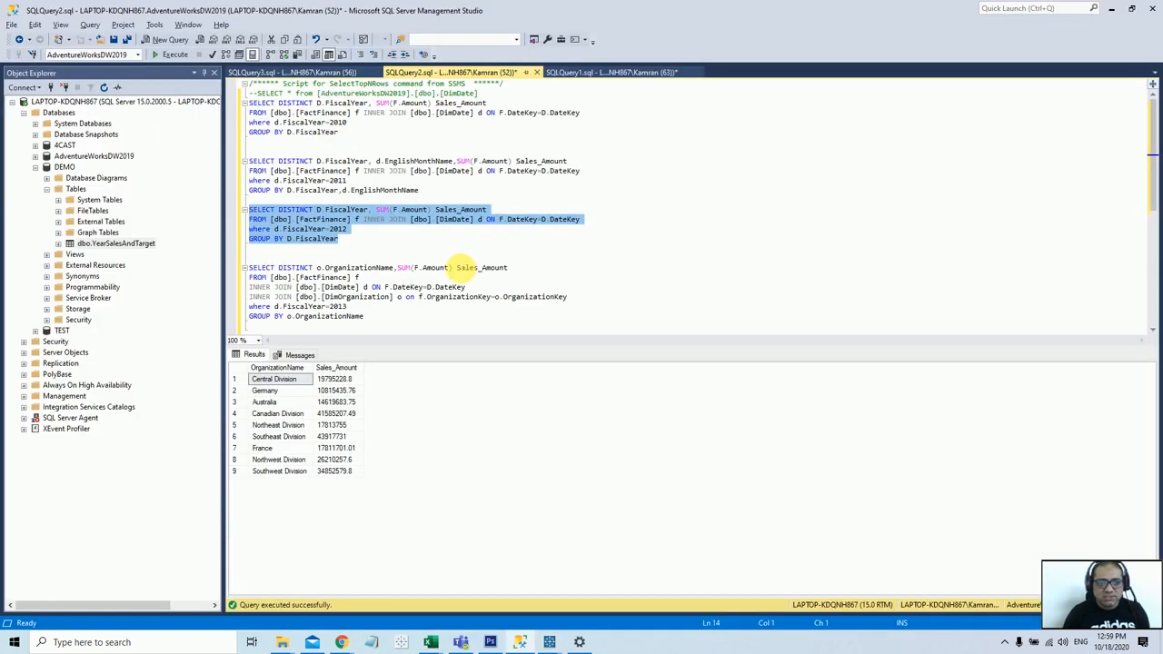
scroll(460, 268, down, 1)
drag(387, 290, 251, 238)
key(ctrl+c)
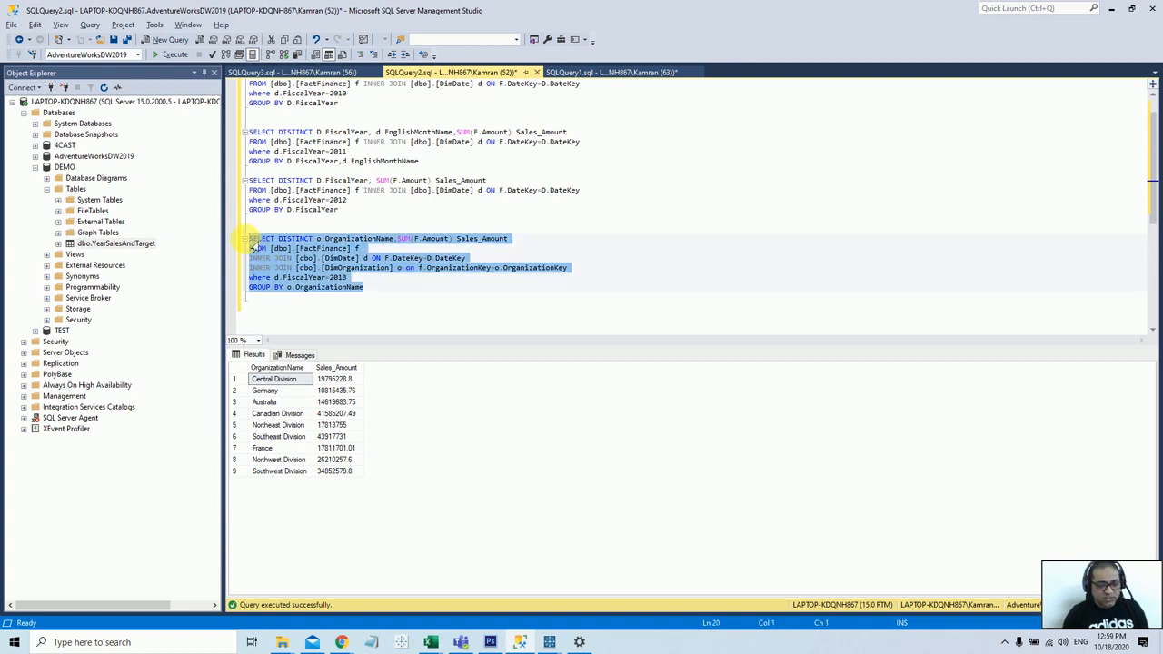
key(F5)
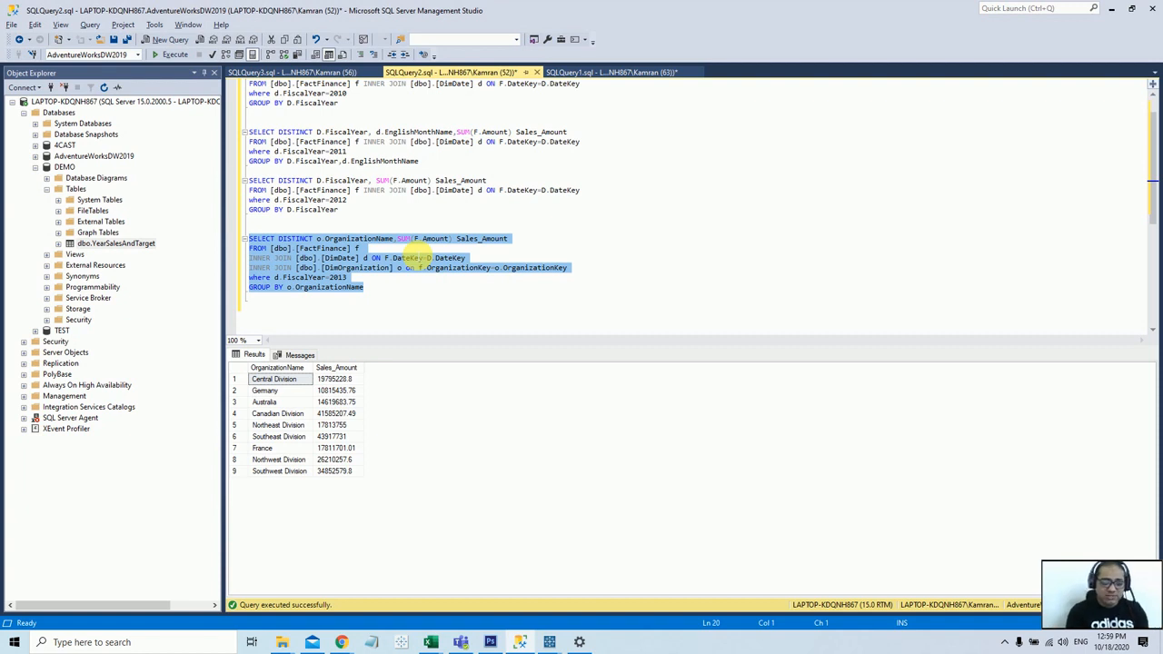
Switch to Tableau Prep Builder, add a Custom SQL input containing the copied fiscal year 2013 OrganizationName query, and run it
click(338, 277)
double_click(338, 277)
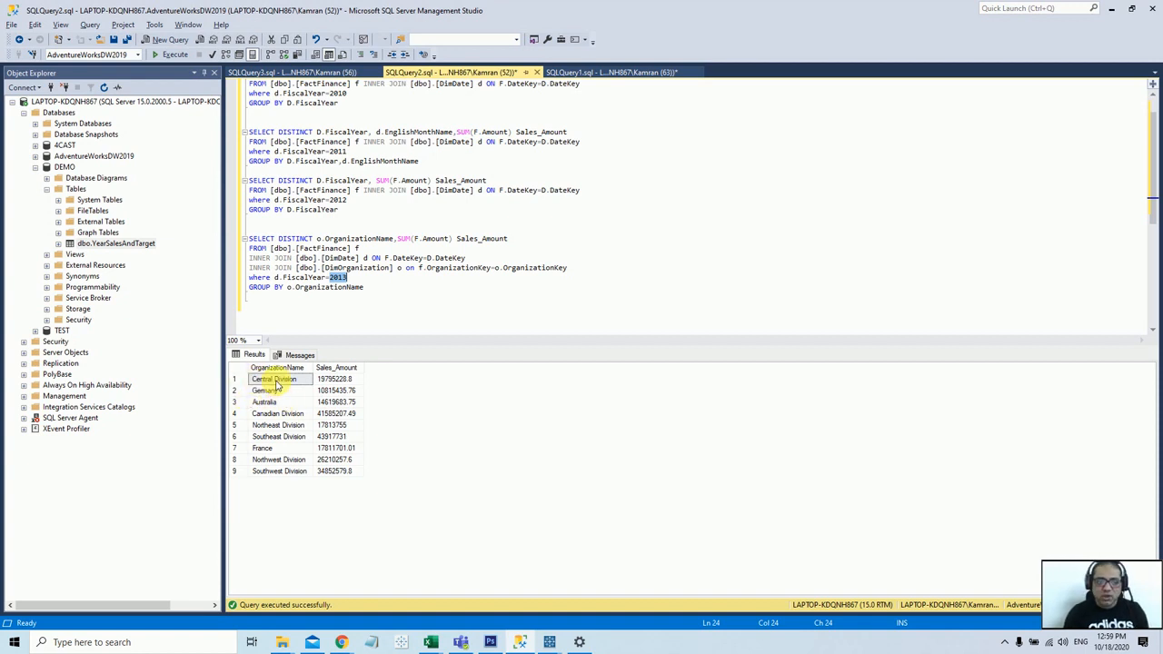
key(alt+Tab)
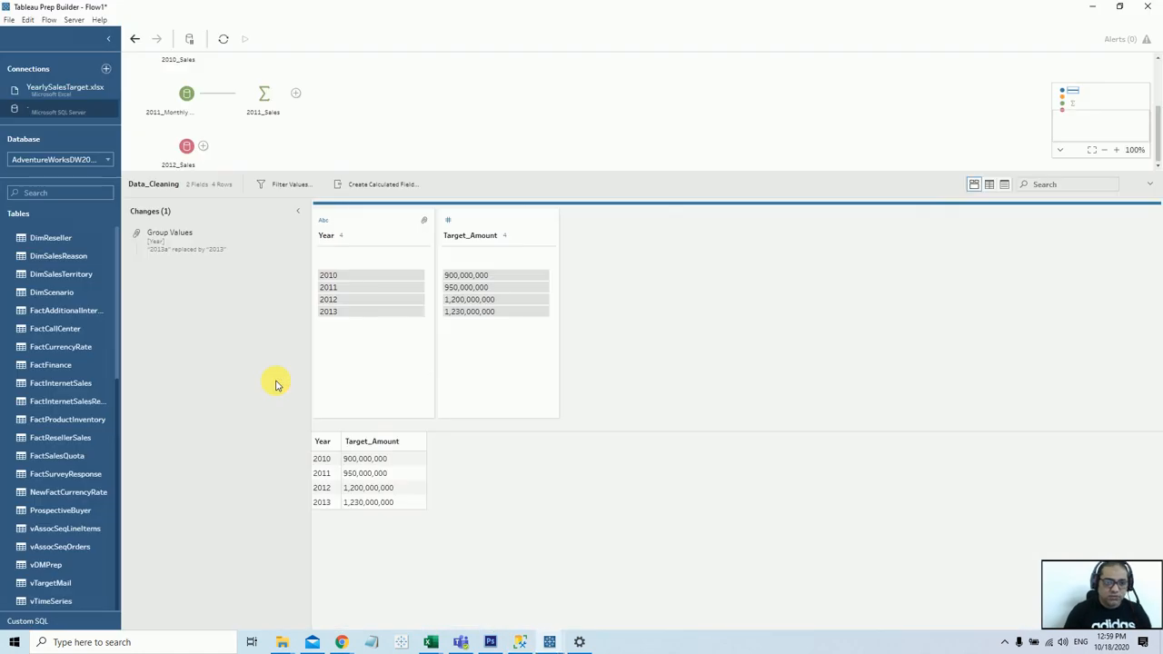
click(377, 150)
drag(54, 623, 330, 337)
click(330, 337)
key(ctrl+v)
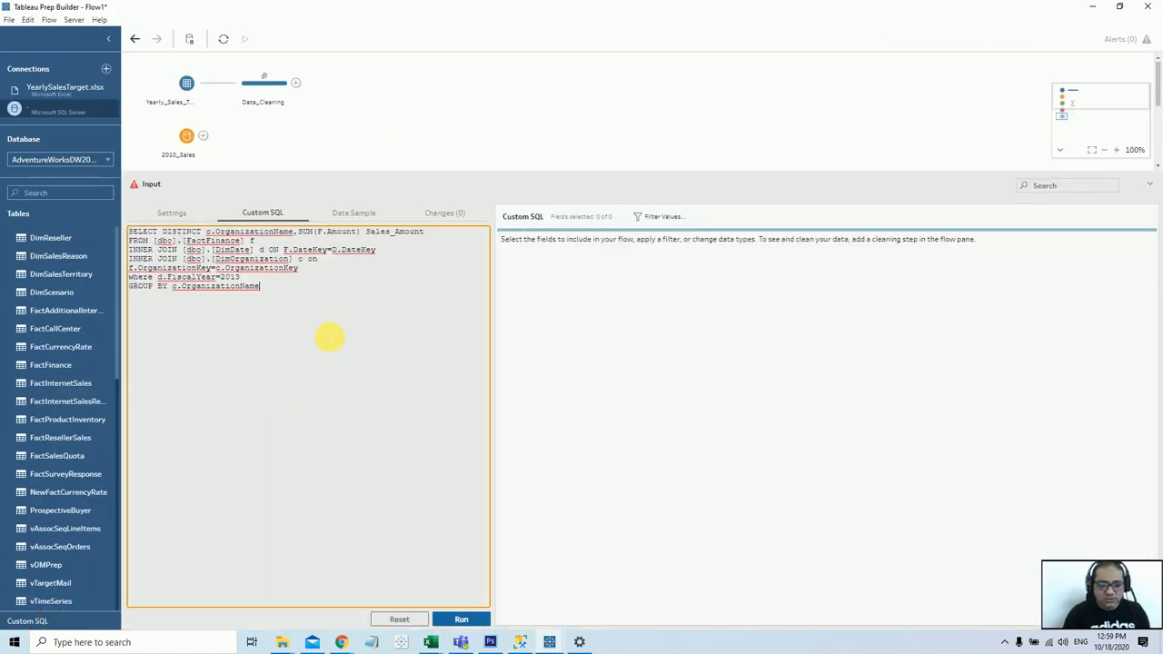
click(460, 618)
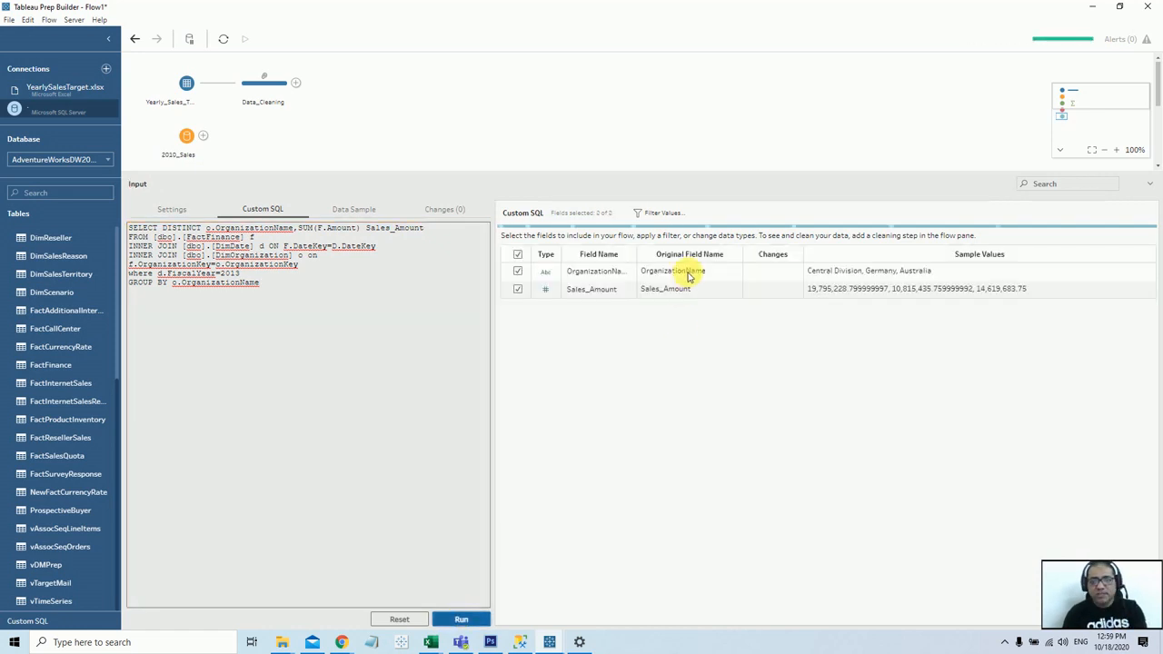
click(362, 152)
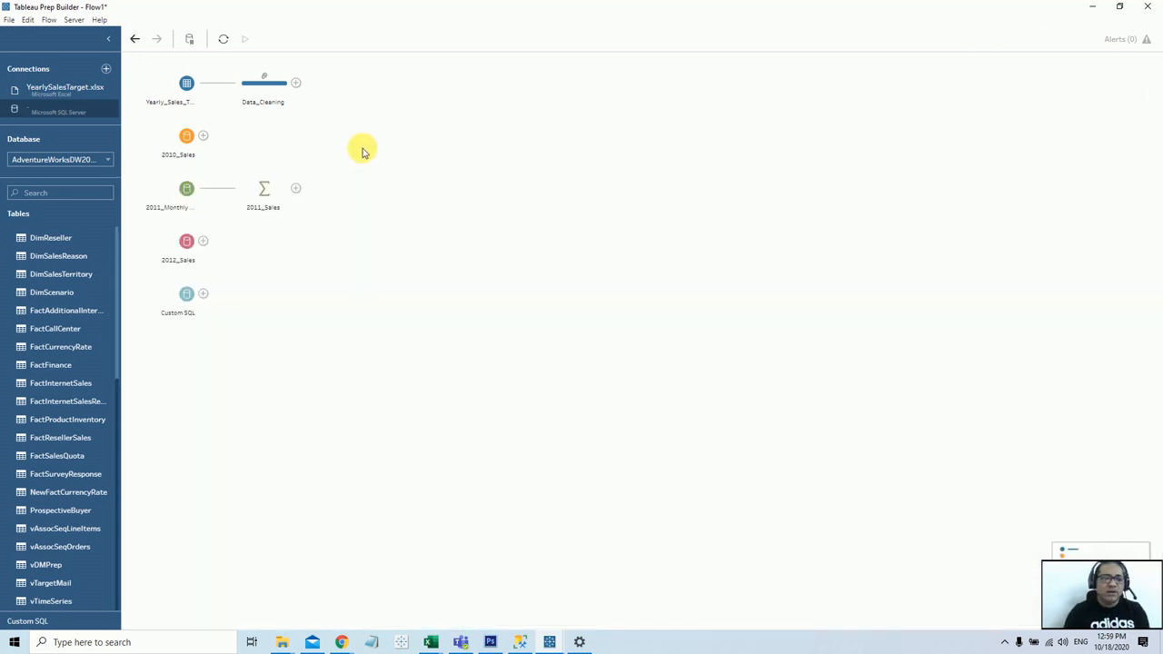
Add an Aggregate step after the new Custom SQL input that sums Sales_Amount without any grouped field
right_click(203, 298)
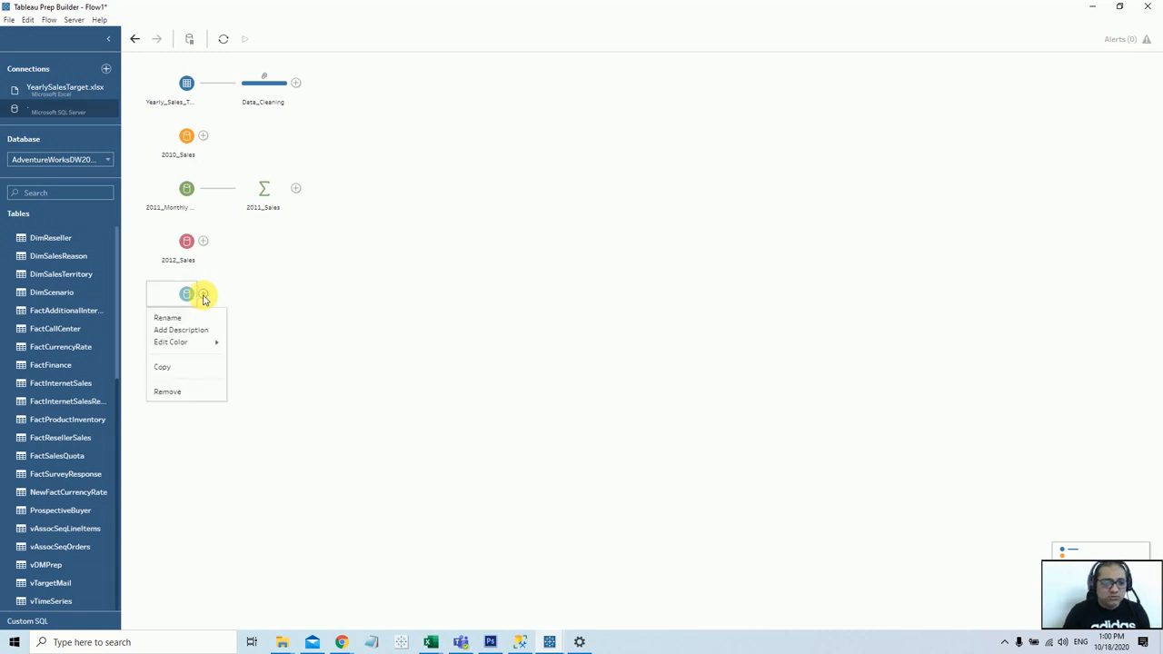
click(305, 302)
click(204, 295)
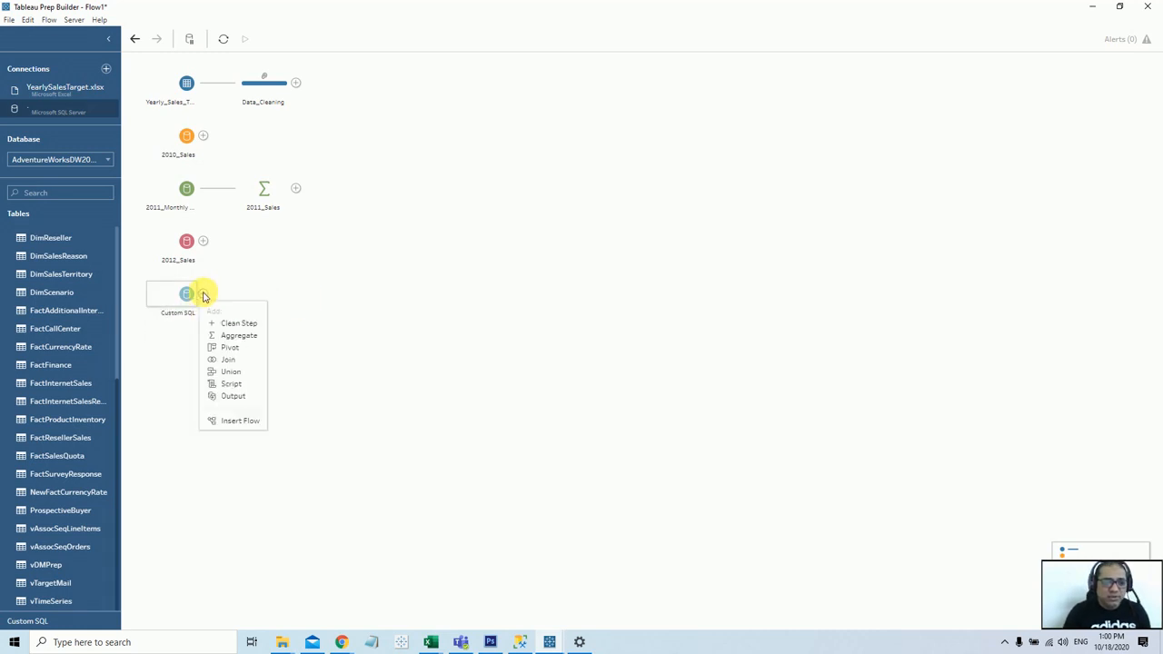
click(247, 336)
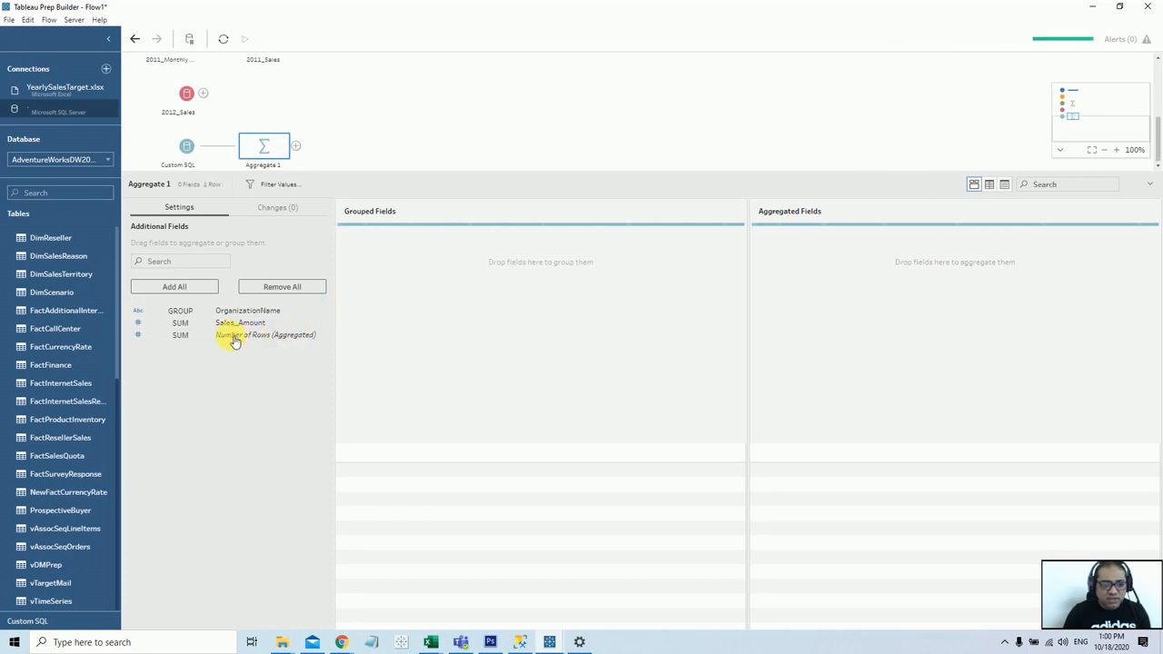
double_click(249, 323)
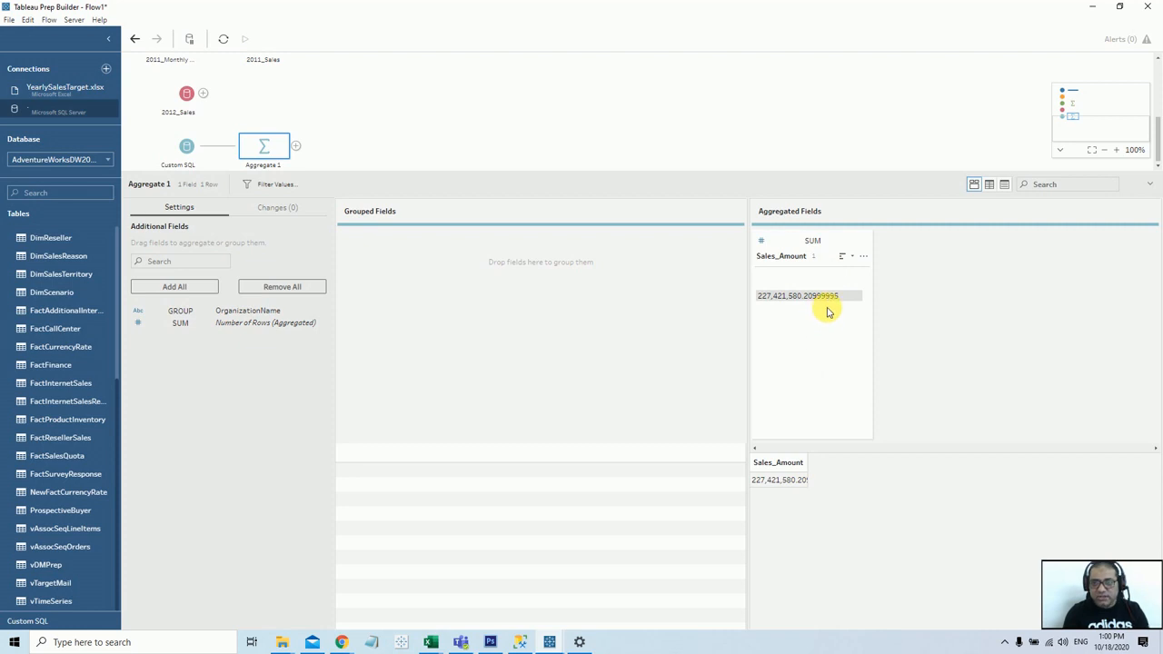
click(403, 155)
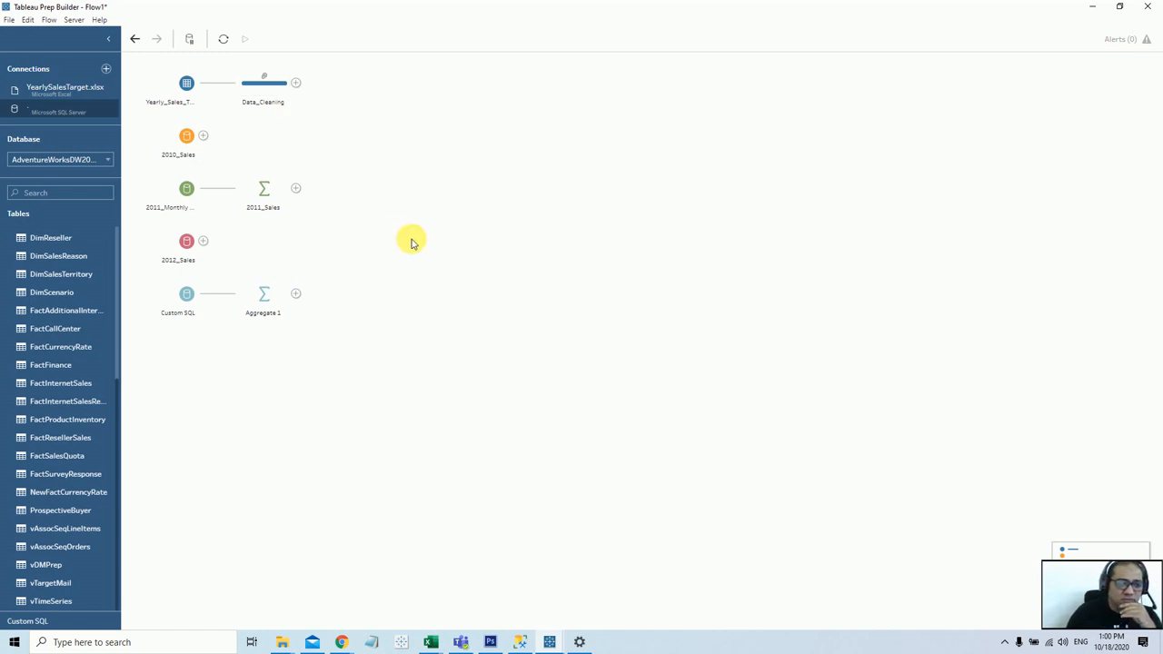
Add a Union step after 2010_Sales and include the 2011_Sales aggregate in it
click(205, 136)
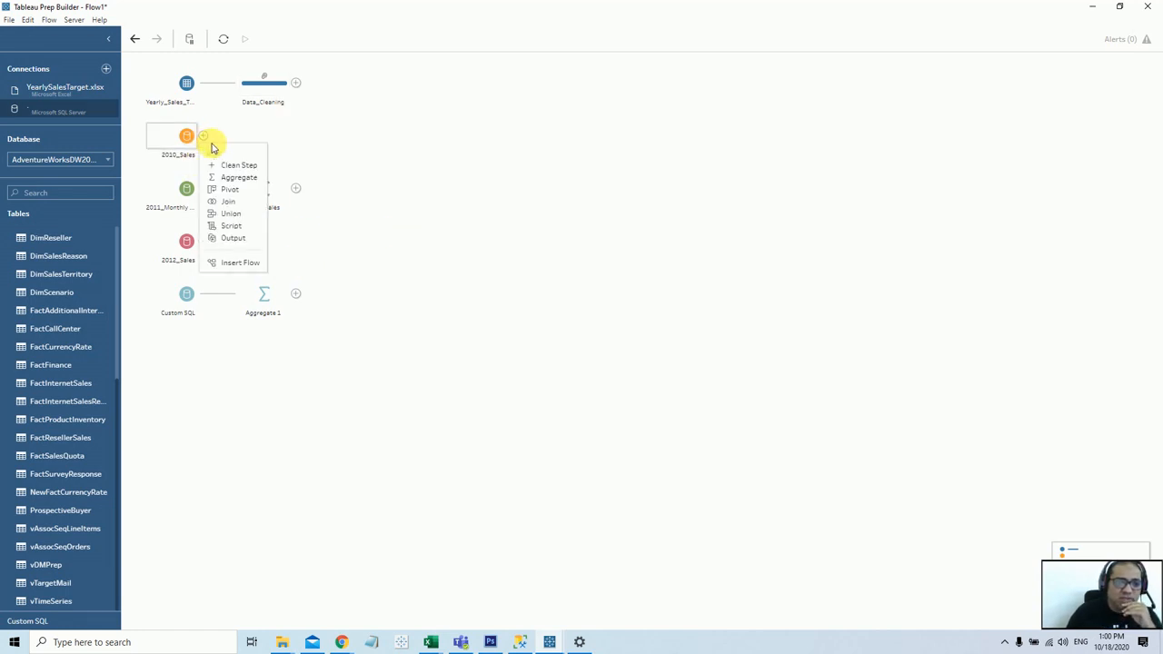
click(238, 214)
scroll(404, 148, down, 1)
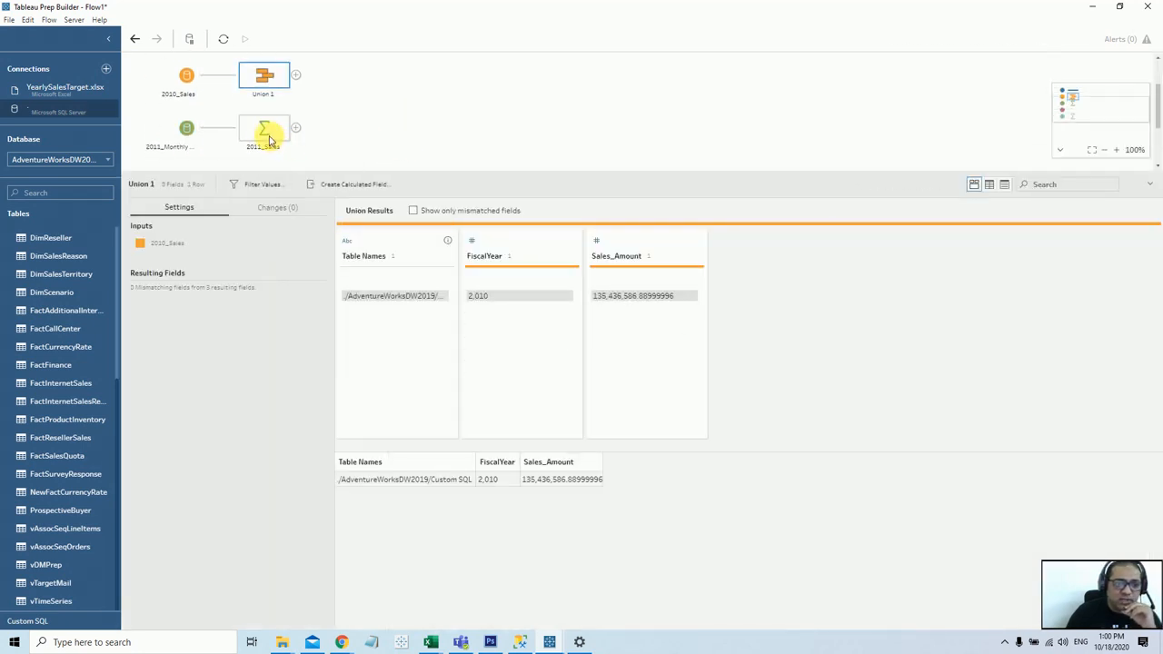
drag(269, 141, 270, 78)
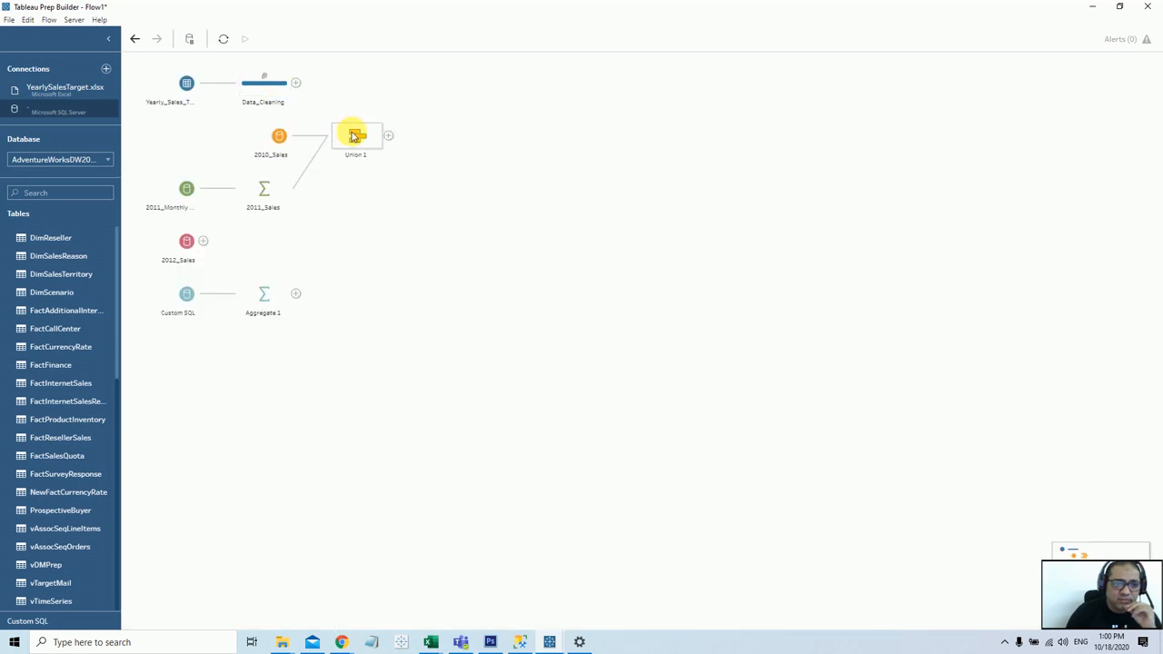
click(354, 136)
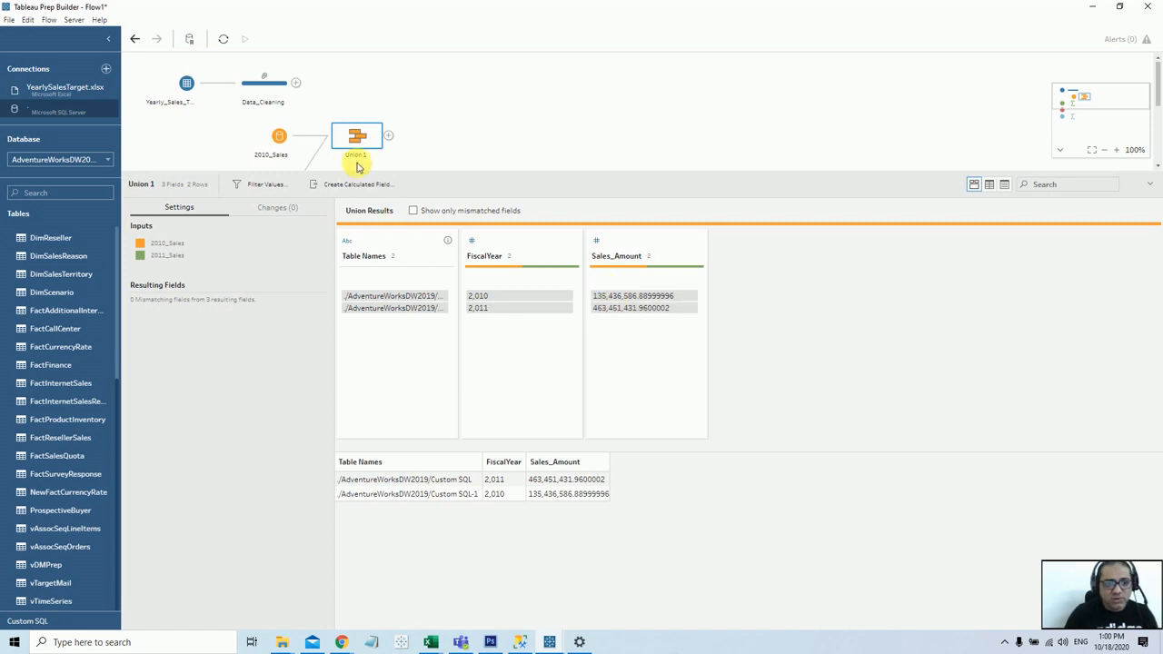
Rename the union of 2010_Sales and 2011_Sales as 2010n2011
scroll(363, 159, down, 1)
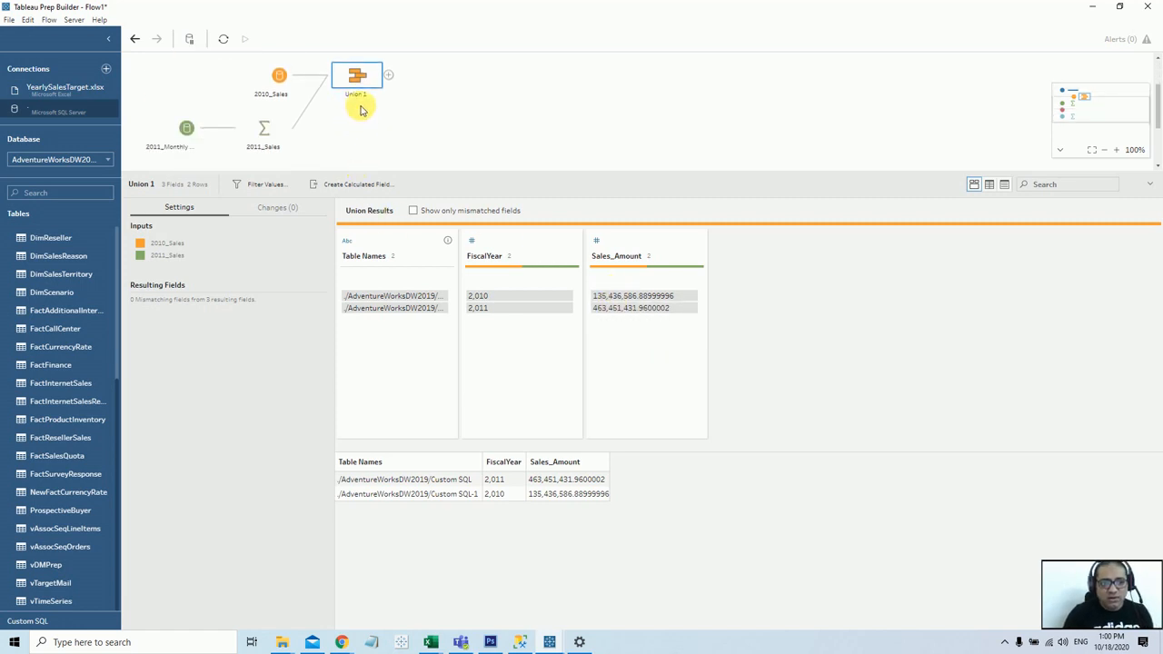
right_click(356, 105)
double_click(356, 95)
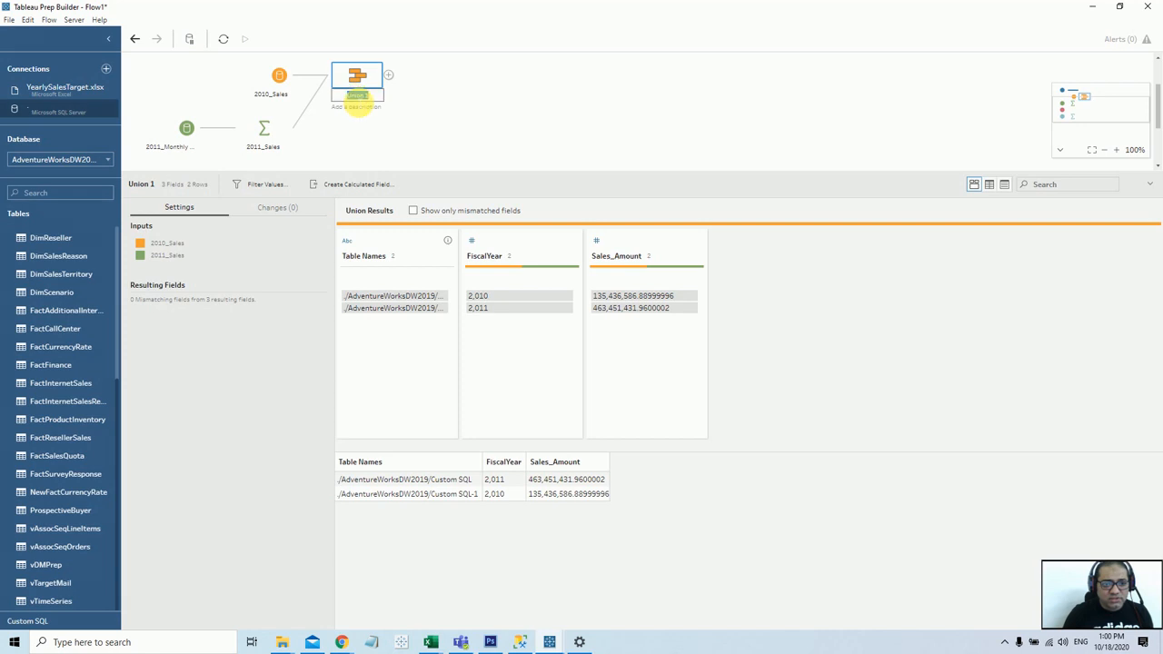
text(S)
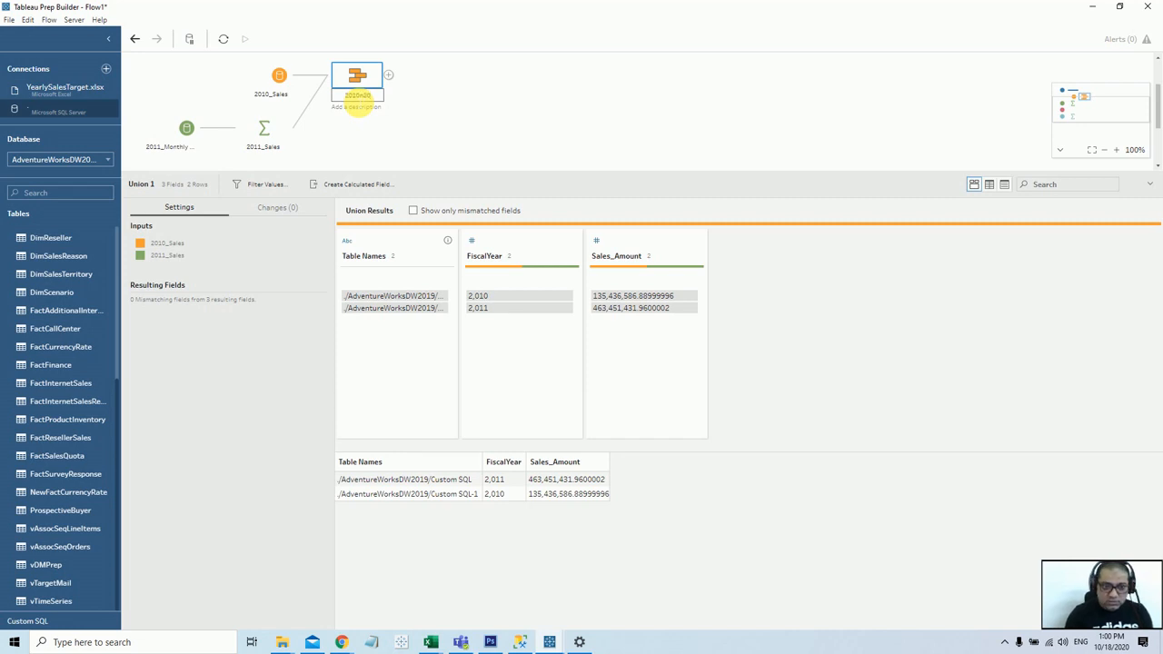
text(010n2011)
key(Return)
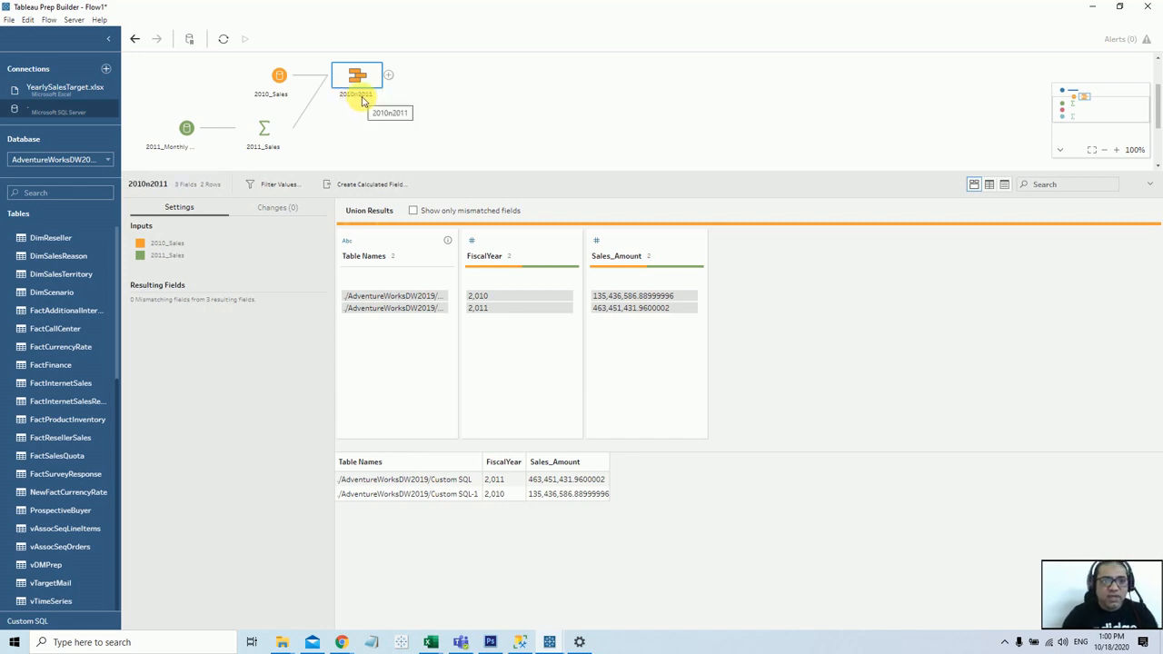
Enlarge the flow area and combine 2012_Sales with 2010n2011 in a new union
scroll(360, 100, down, 1)
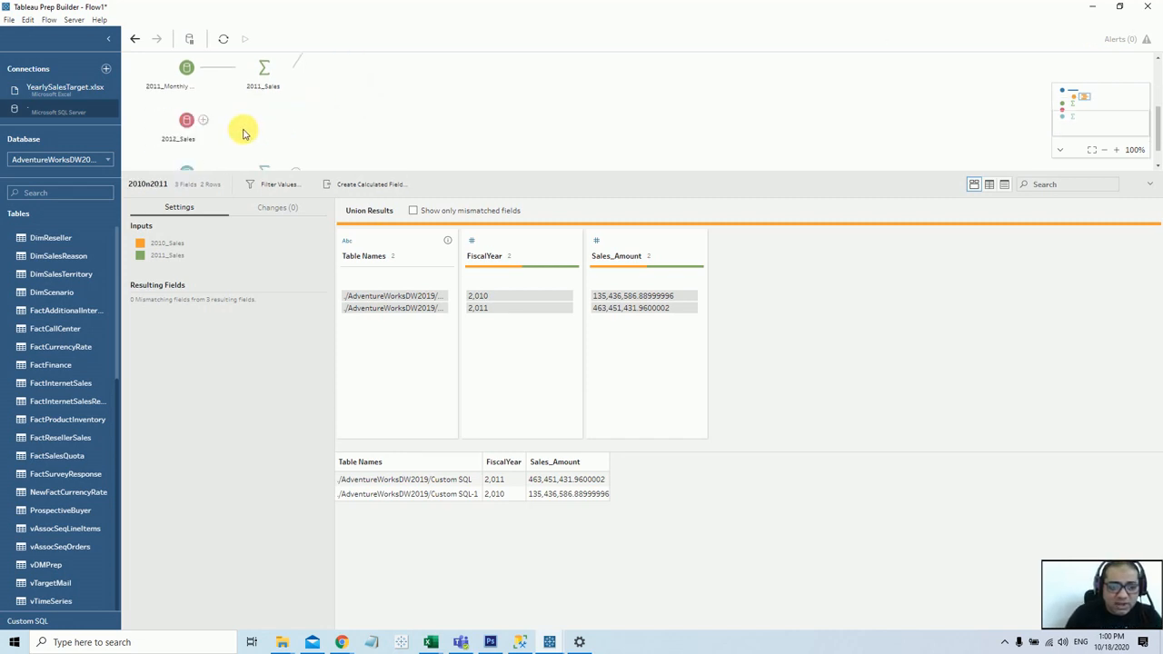
scroll(242, 127, up, 1)
scroll(181, 122, down, 1)
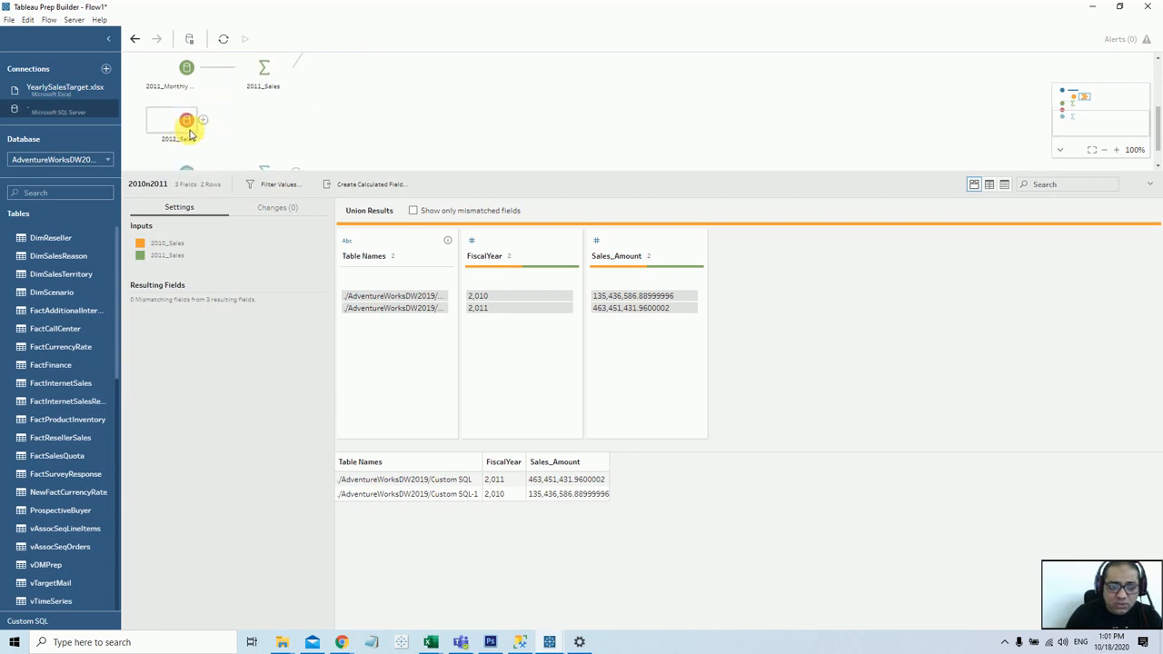
scroll(321, 130, up, 1)
scroll(282, 137, down, 1)
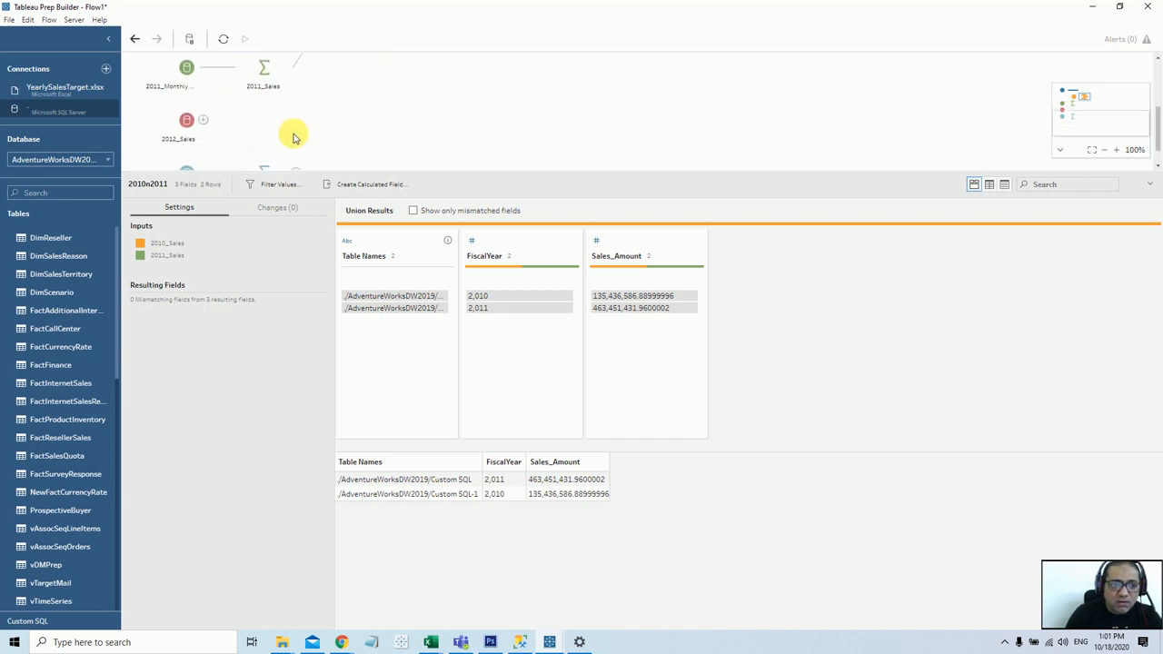
drag(446, 173, 457, 325)
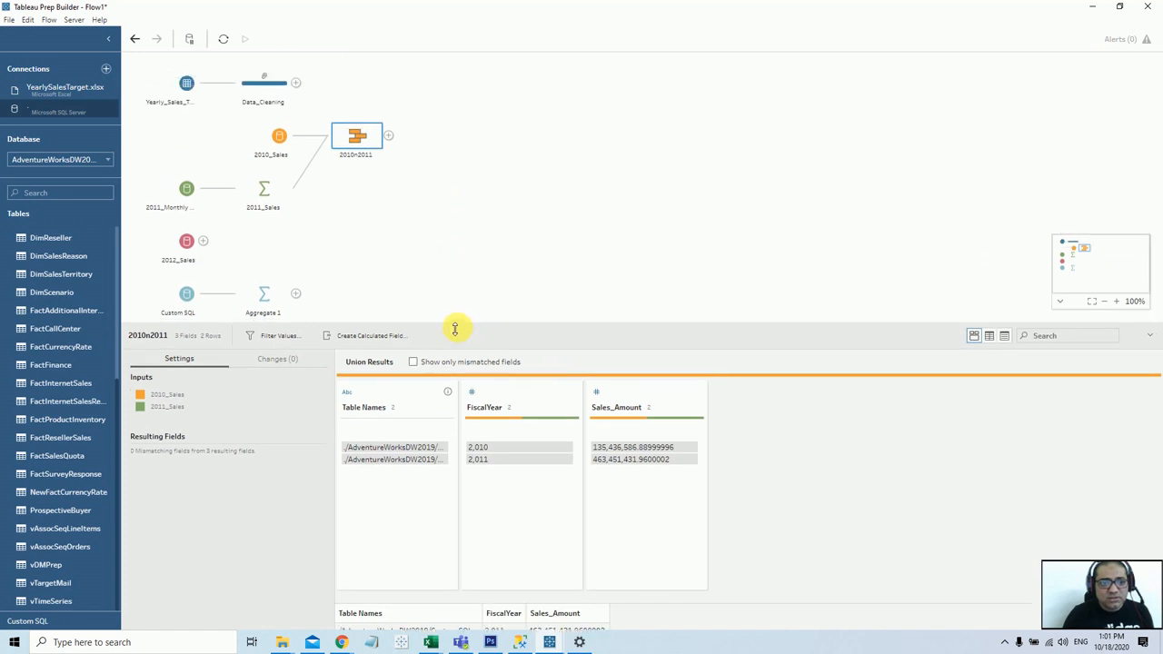
drag(187, 241, 366, 165)
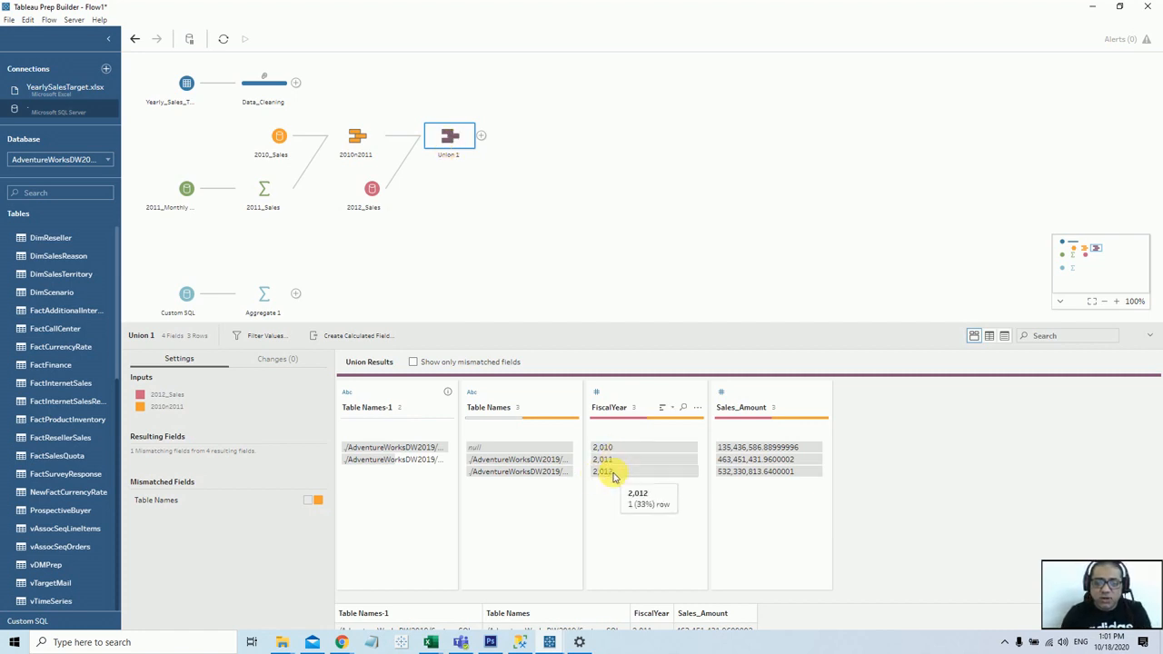
Rename the union of 2010n2011 and 2012_Sales as 2010n2011n2012
right_click(450, 156)
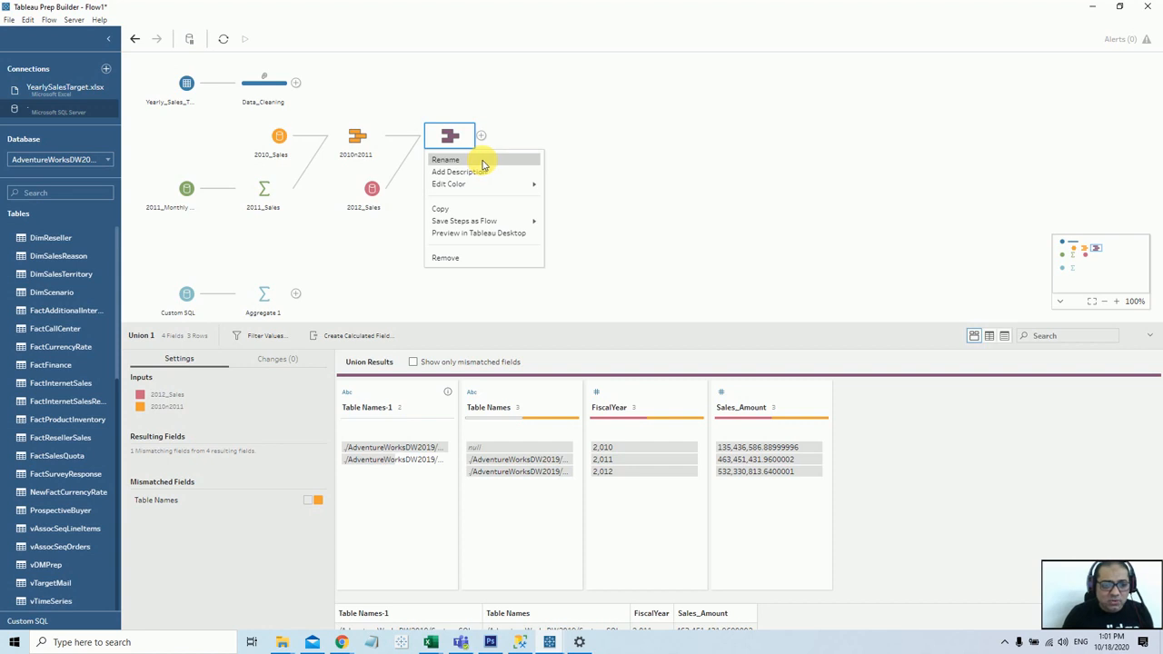
click(483, 165)
text(2010n20)
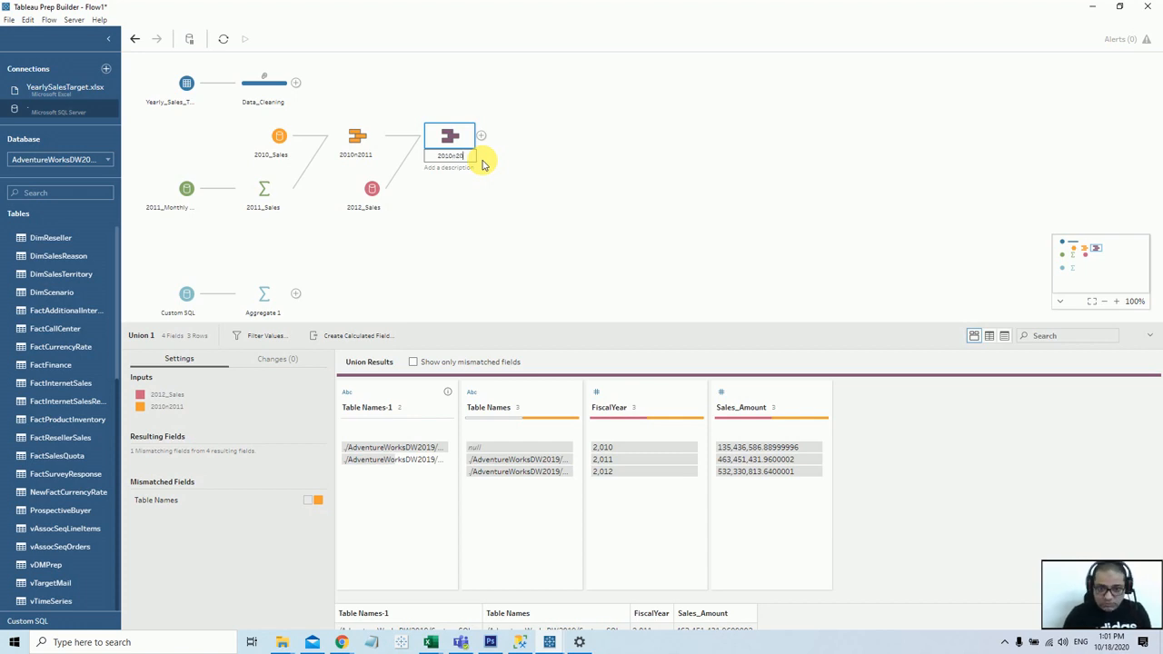
text(11n2012)
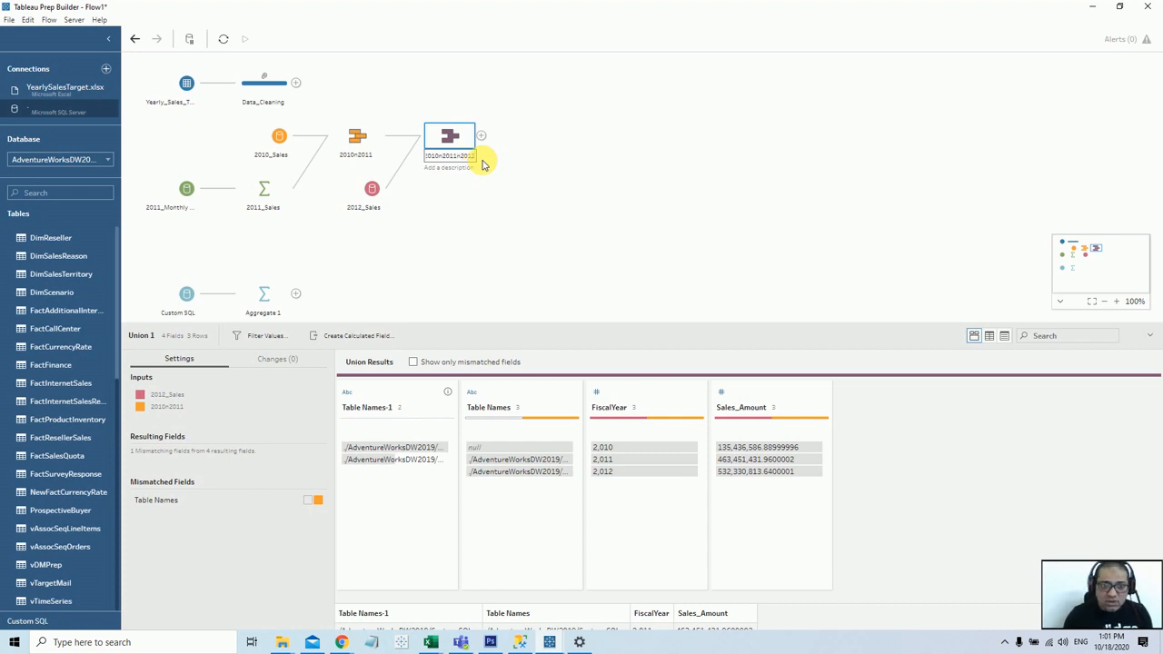
key(Return)
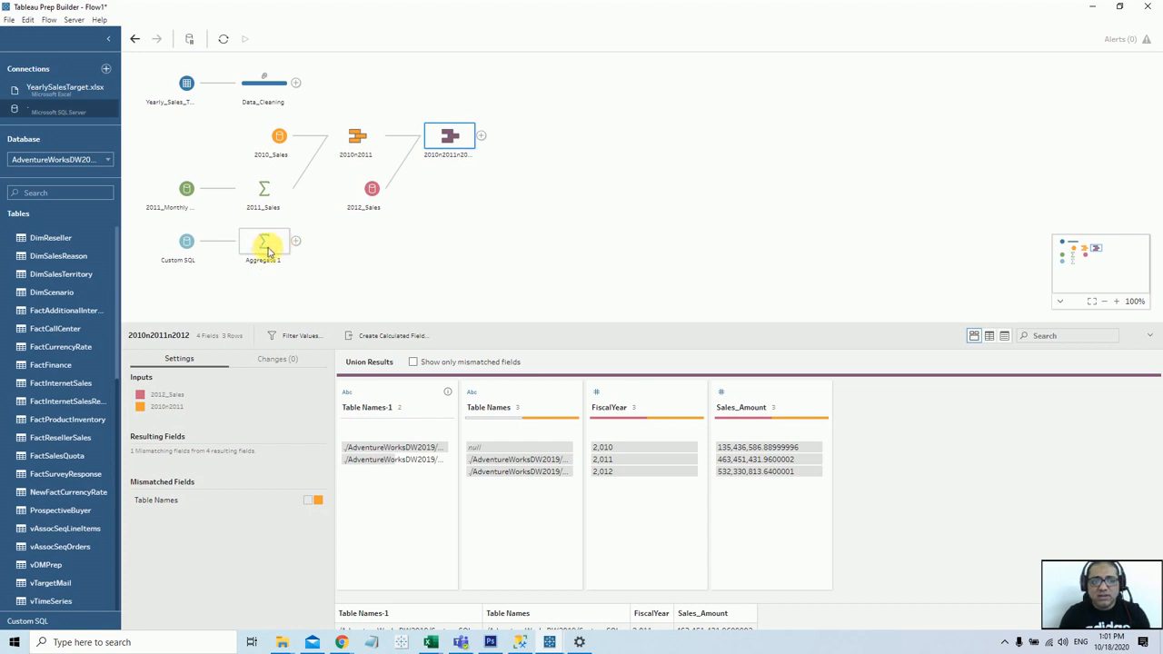
Union the Aggregate step of the 2013 query with 2010n2011n2012 and check the source of the null FiscalYear row
drag(283, 240, 460, 160)
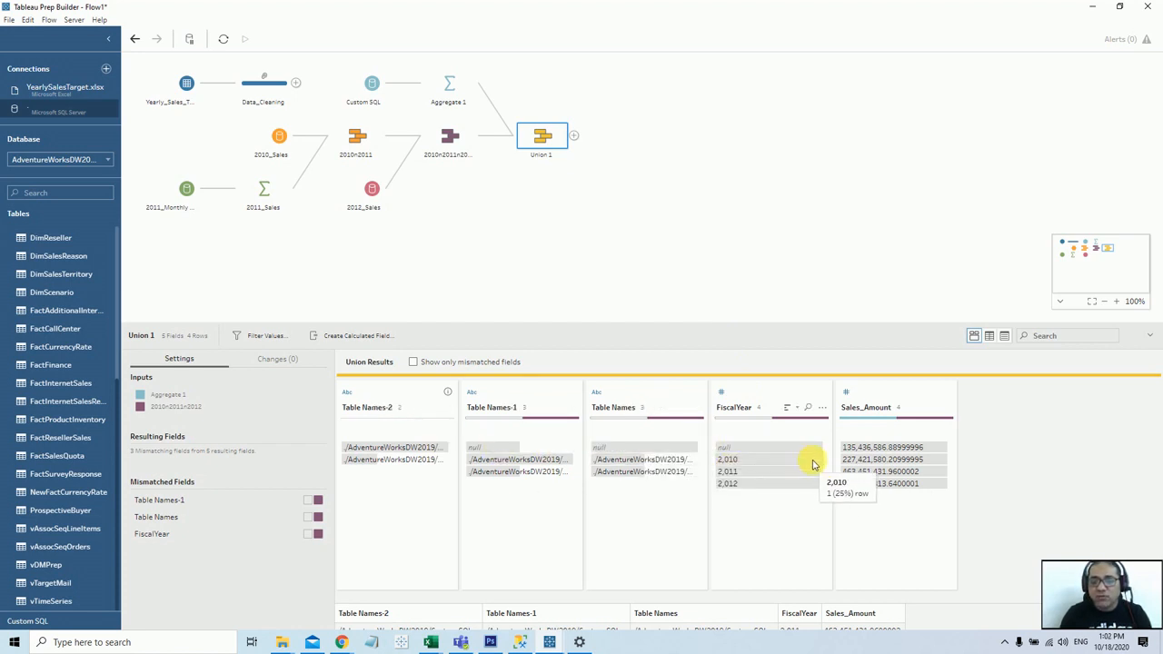
click(768, 447)
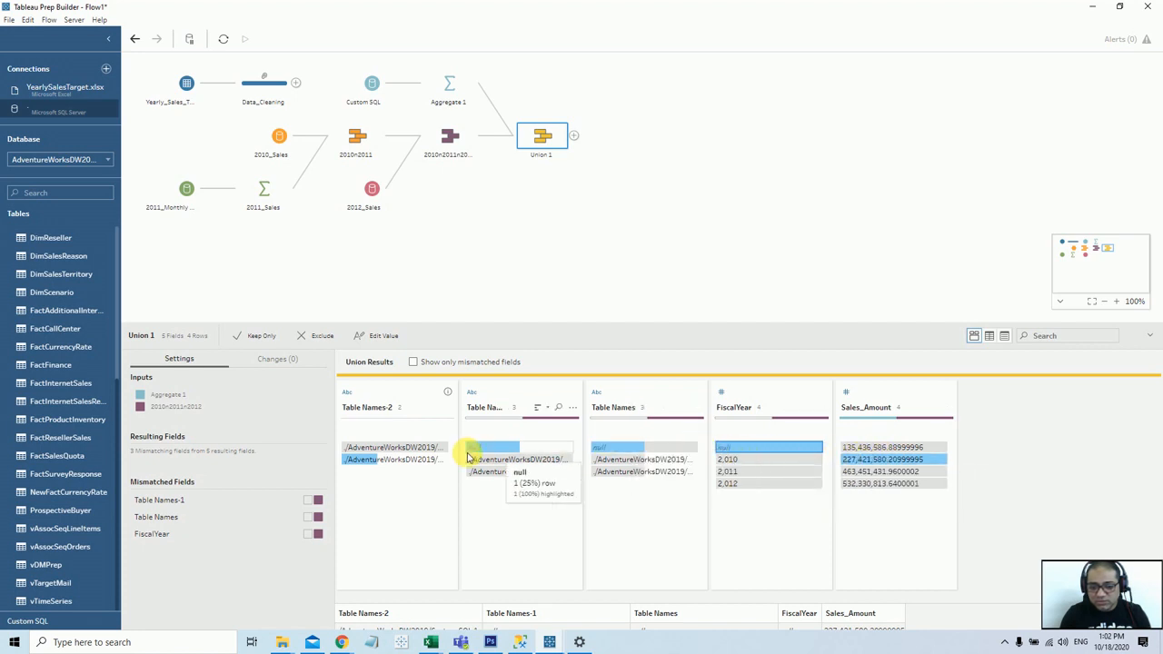
click(442, 89)
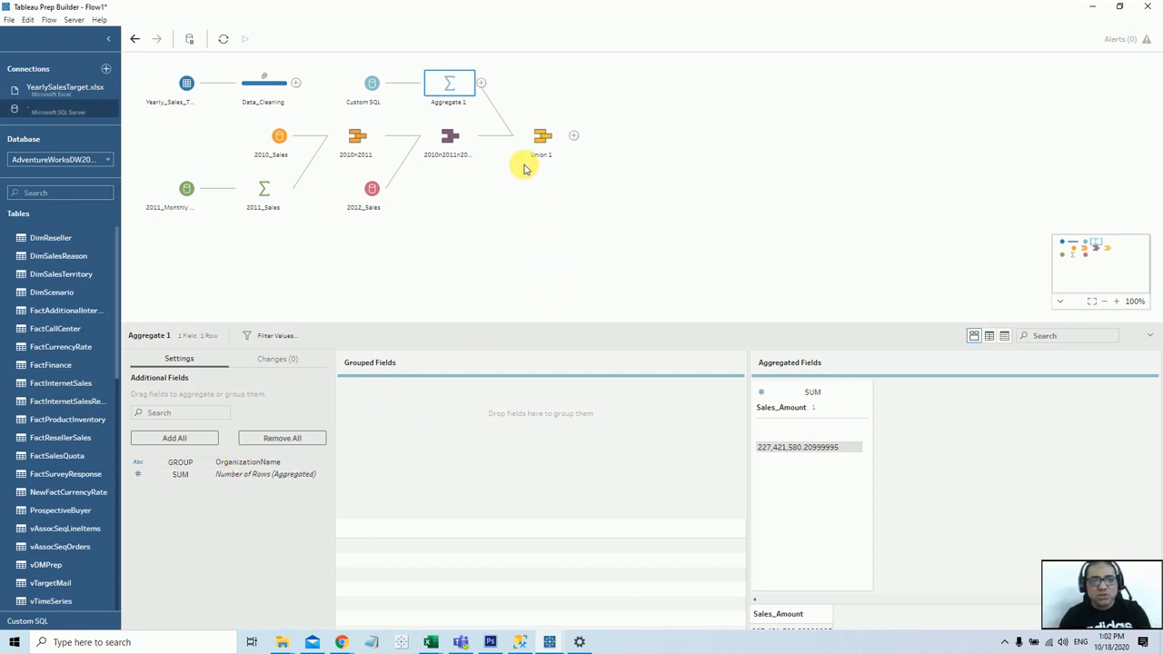
click(542, 136)
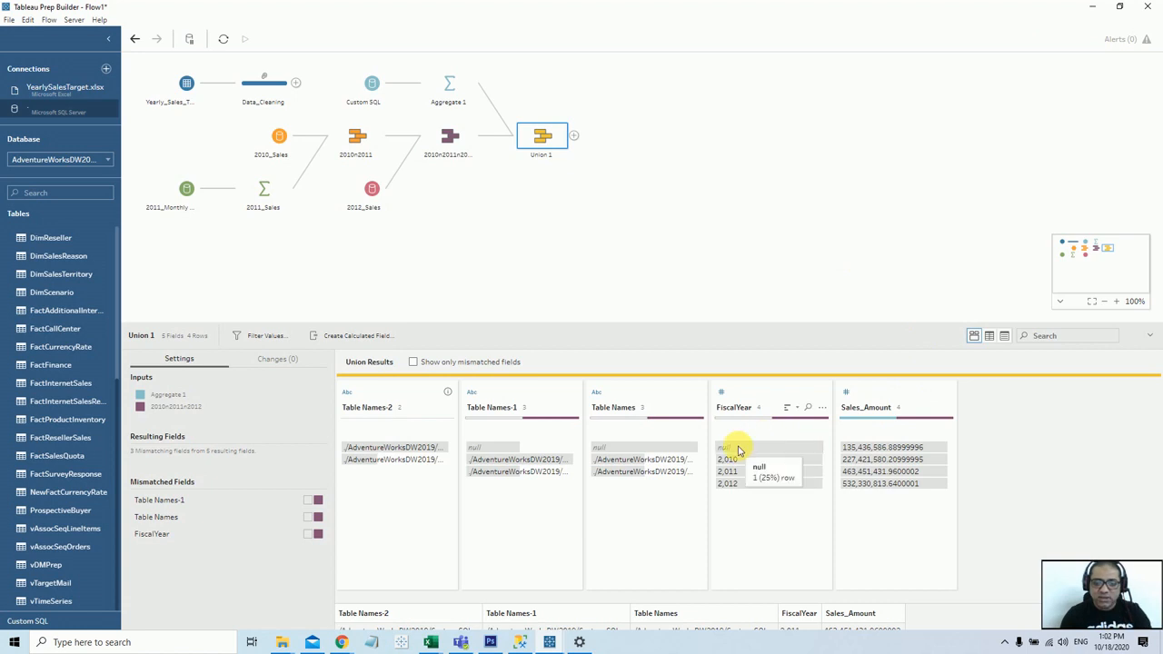
Replace the null FiscalYear value in the newest union with 2013 and enlarge the results area to check its row
click(738, 449)
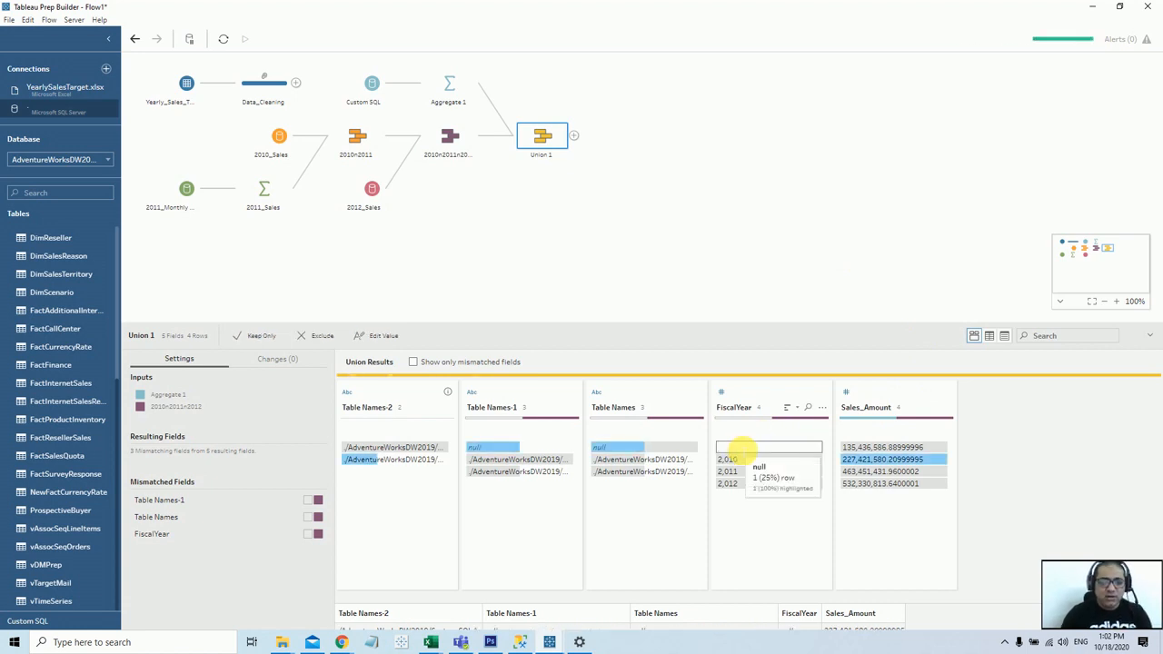
text(2013)
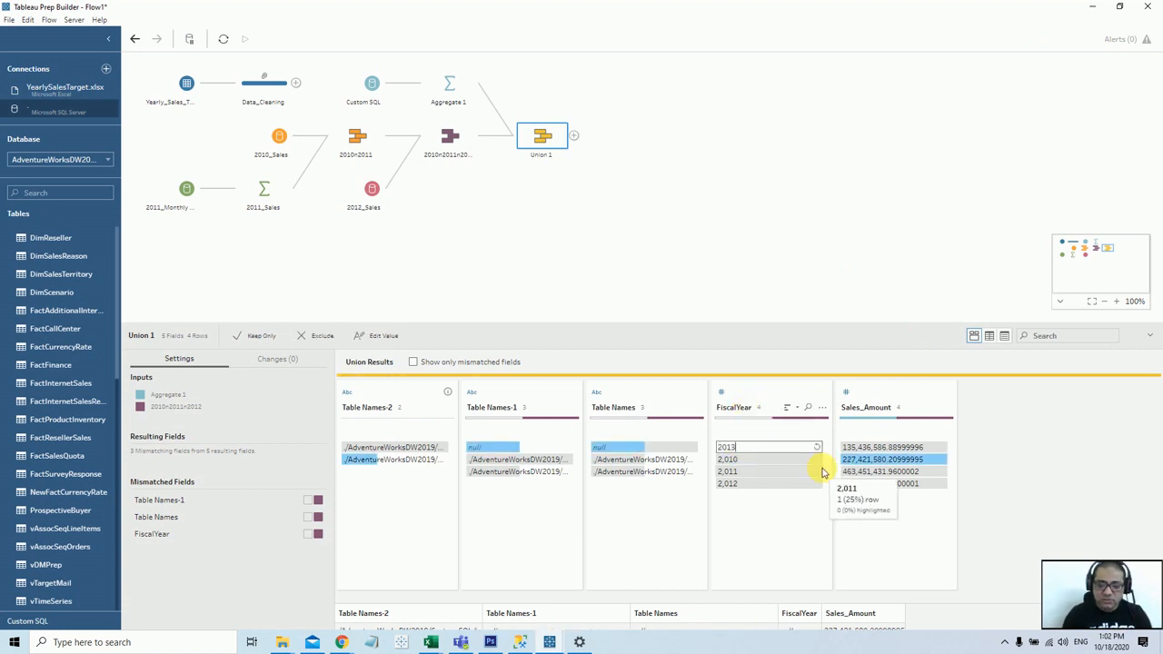
key(Return)
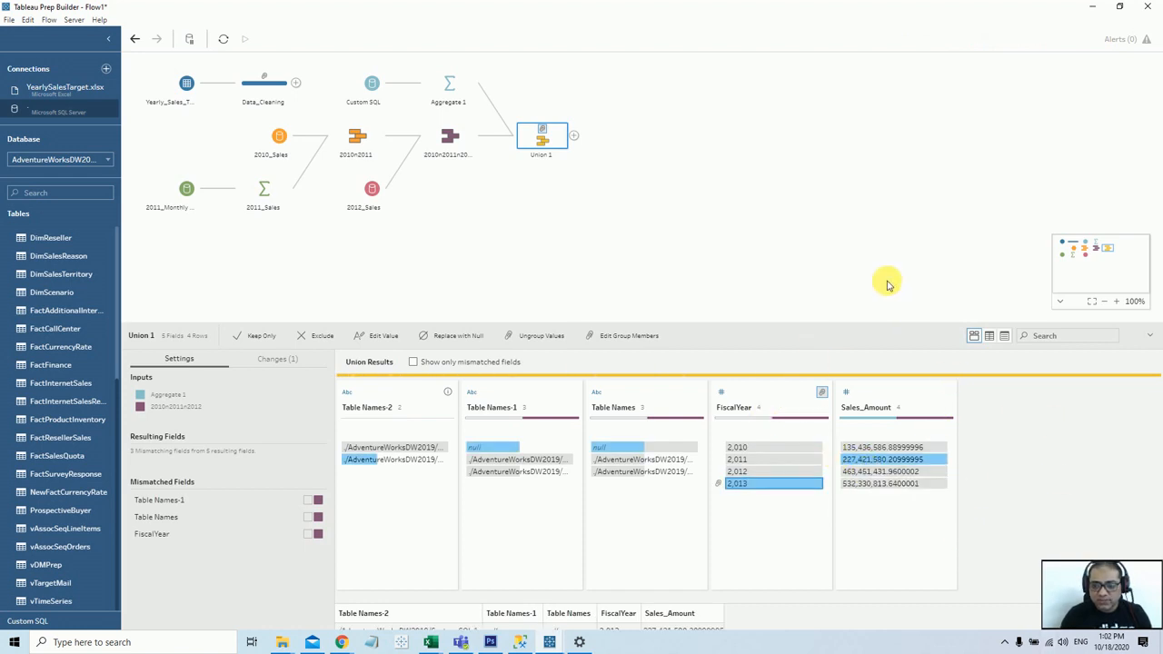
drag(856, 329, 875, 249)
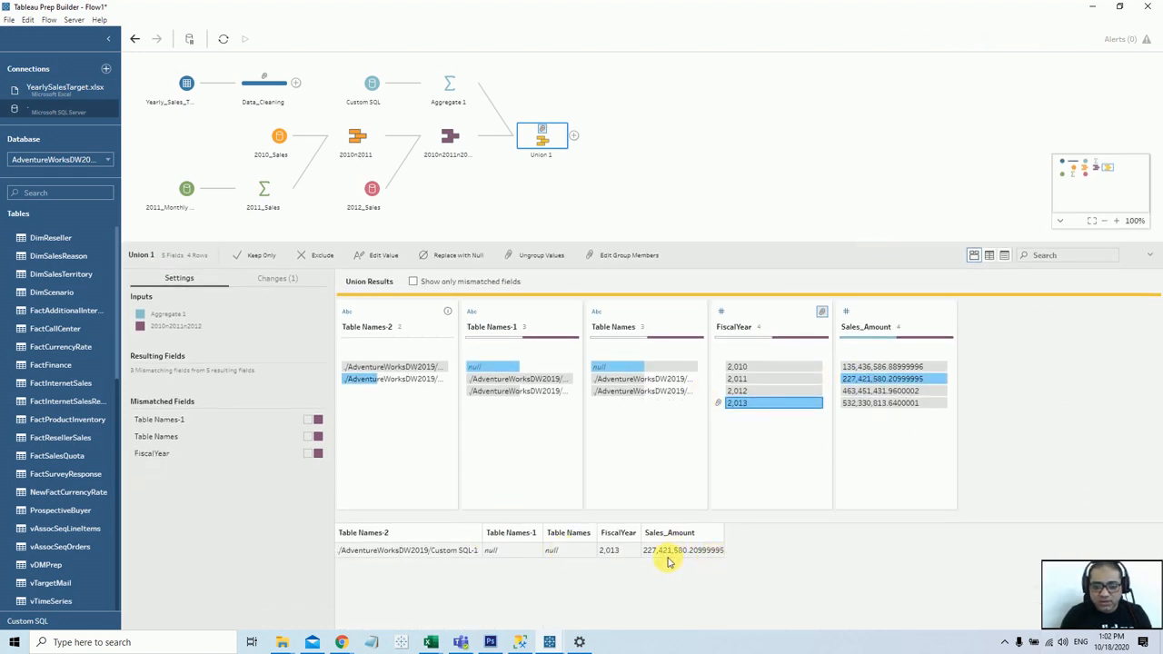
Rename the union of the 2013 aggregate and 2010n2011n2012 as All_Year_Sales
click(887, 454)
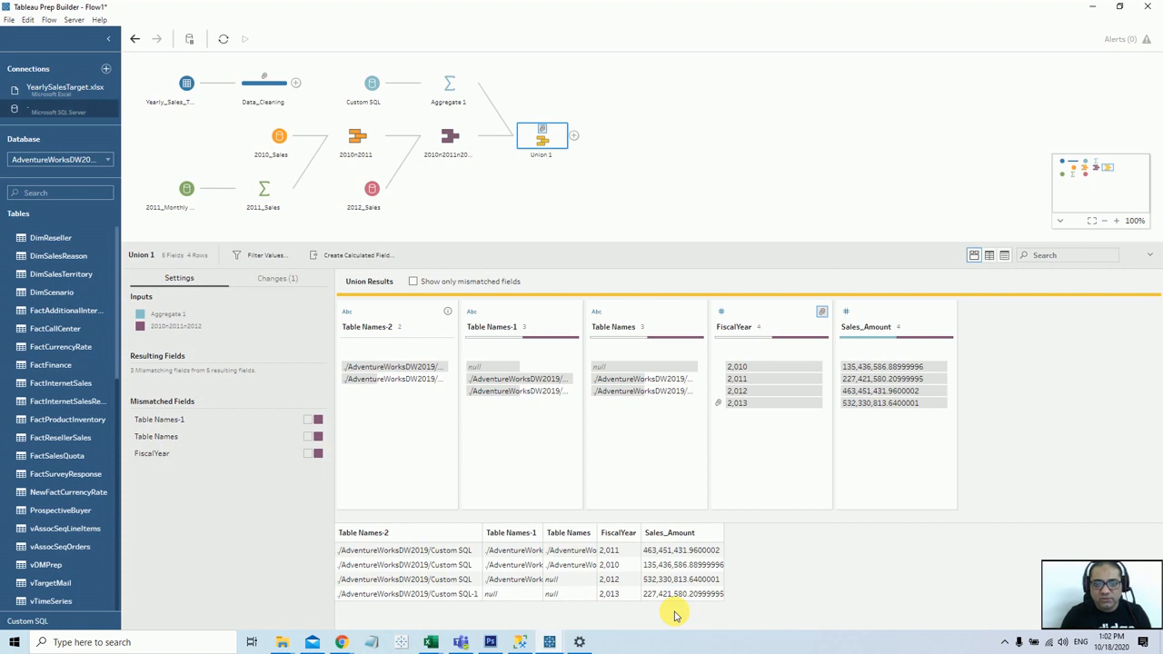
right_click(535, 158)
click(556, 161)
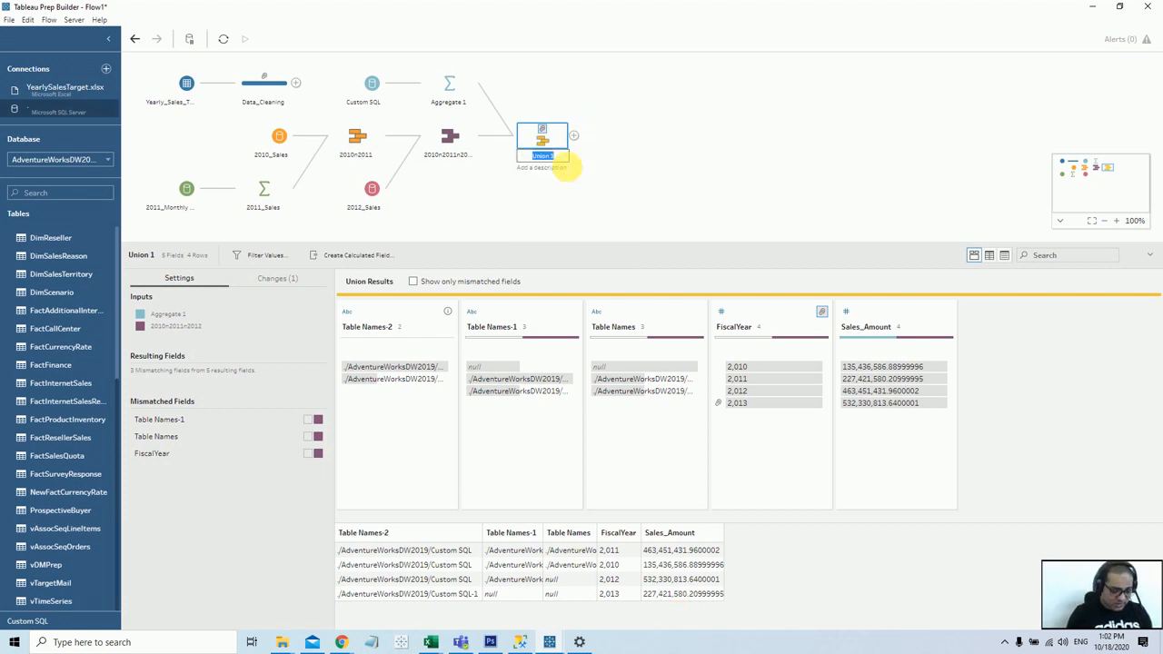
text(Sales)
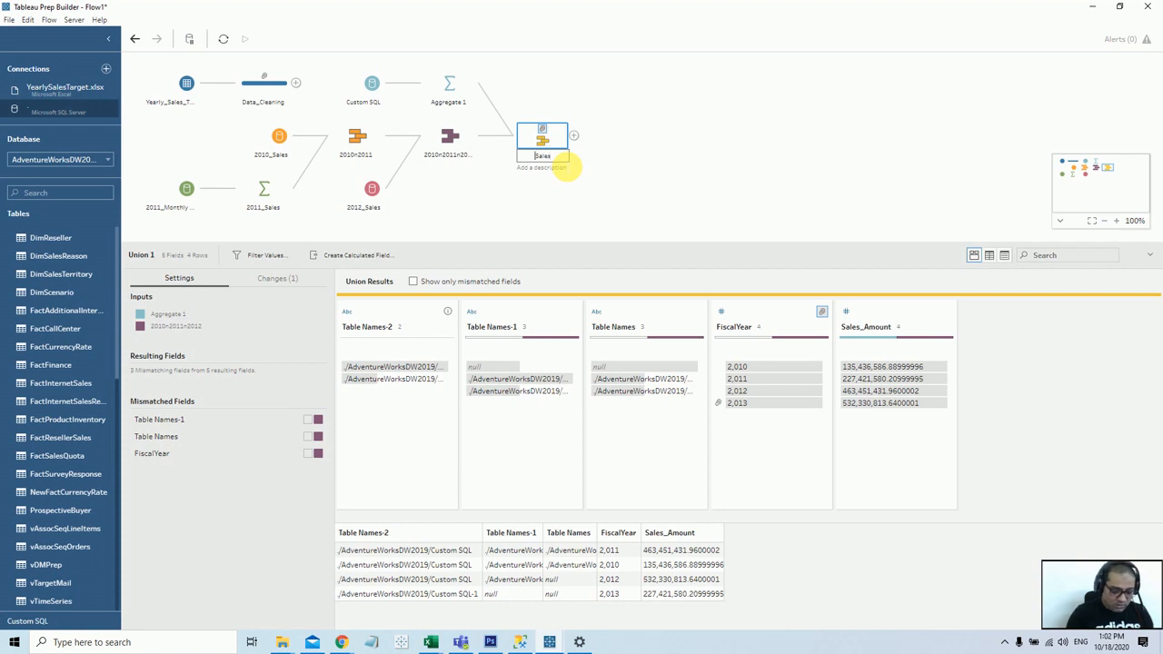
text(All_Ye)
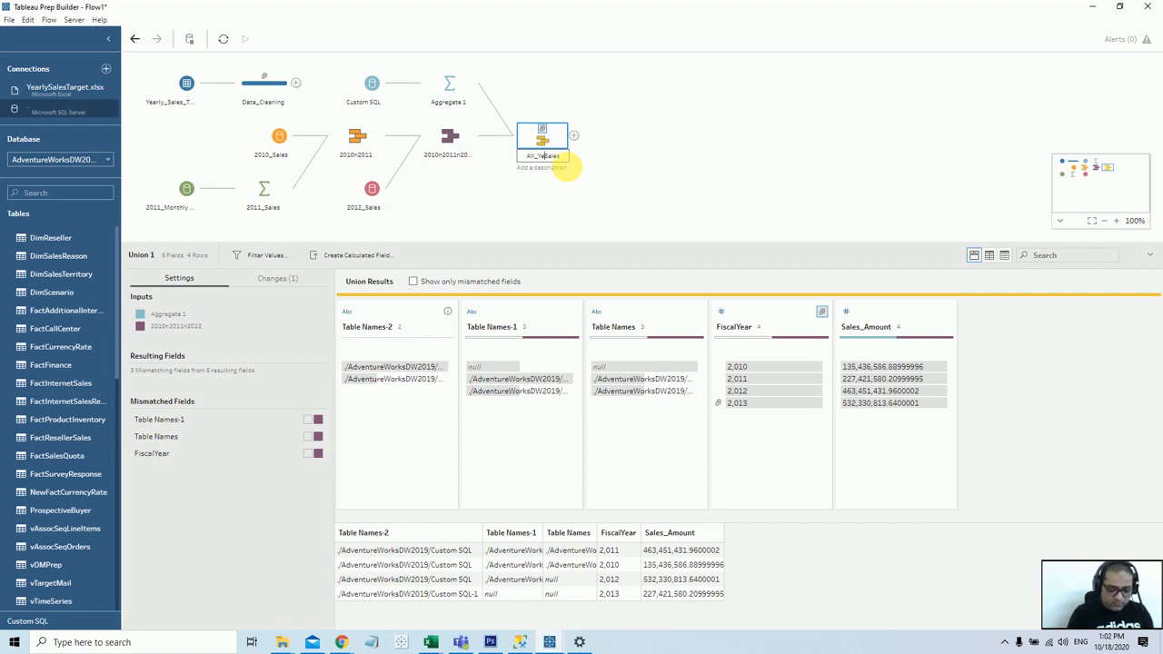
text(ar_)
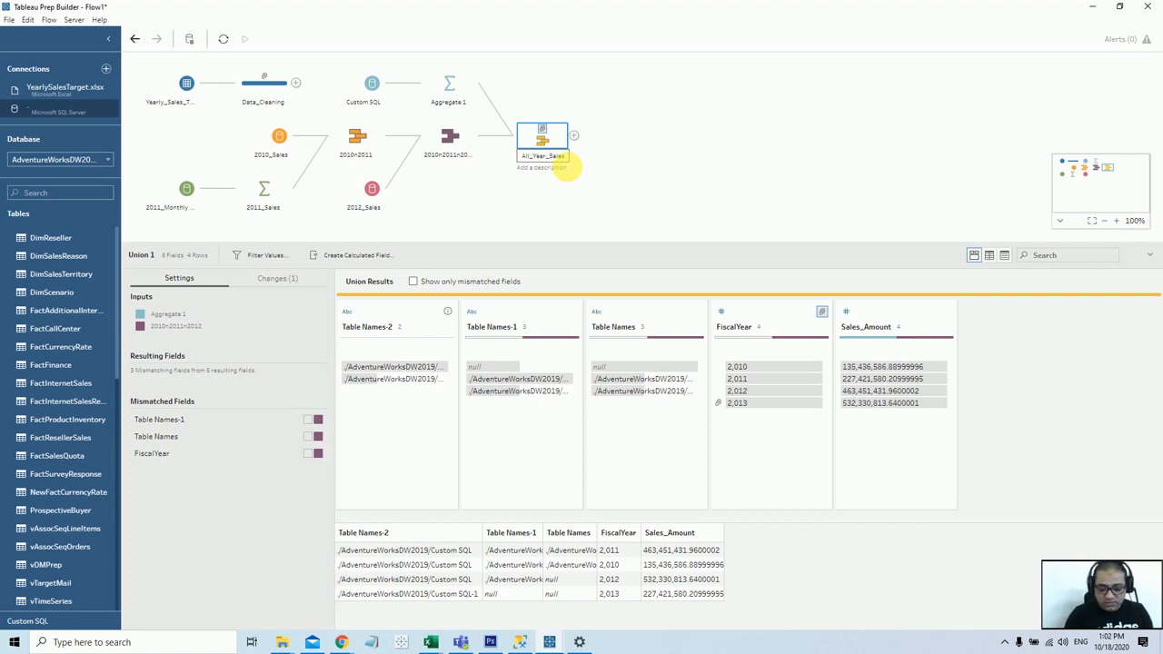
key(Return)
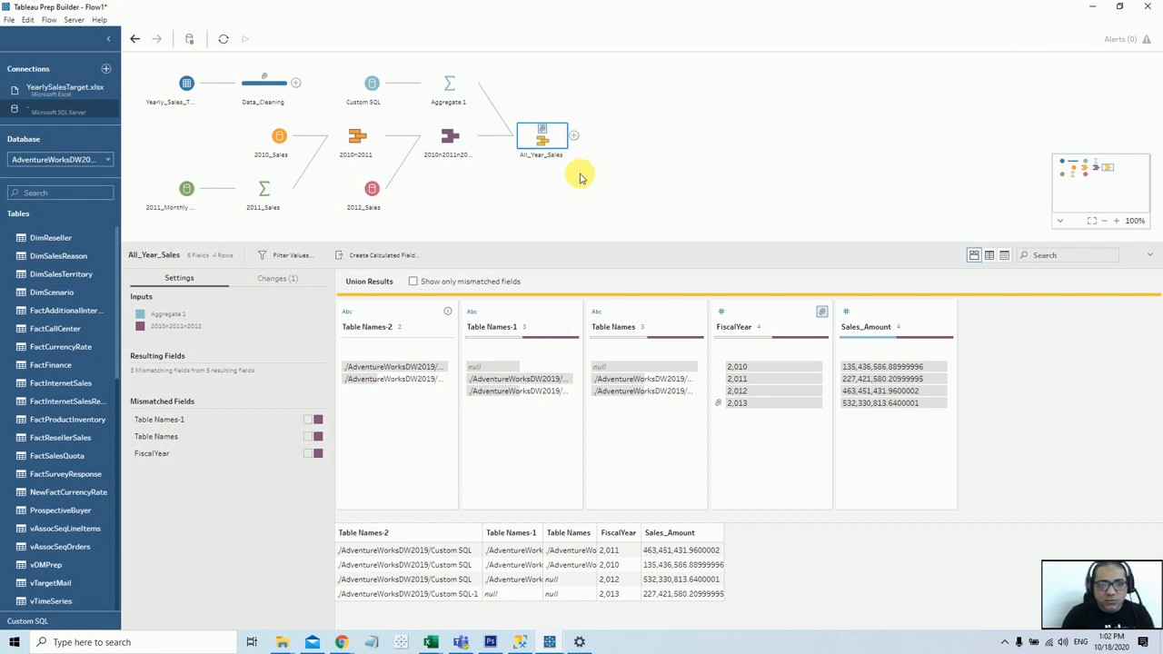
Examine the union results of All_Year_Sales, including the fiscal years and sales amounts
click(581, 177)
click(543, 138)
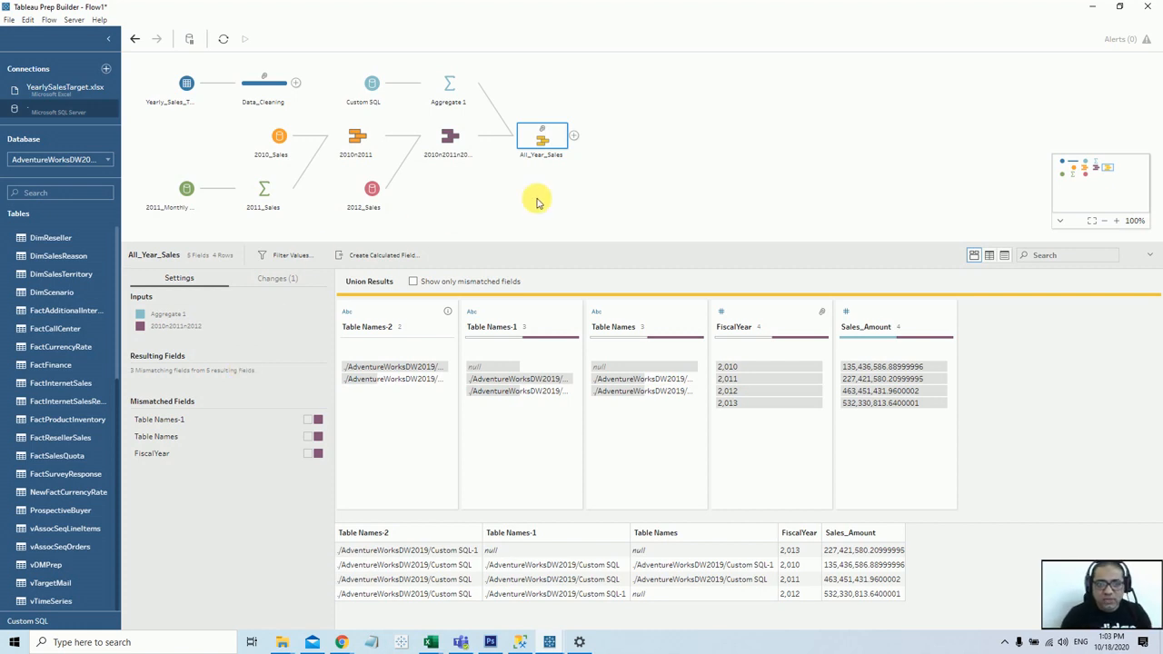
click(618, 191)
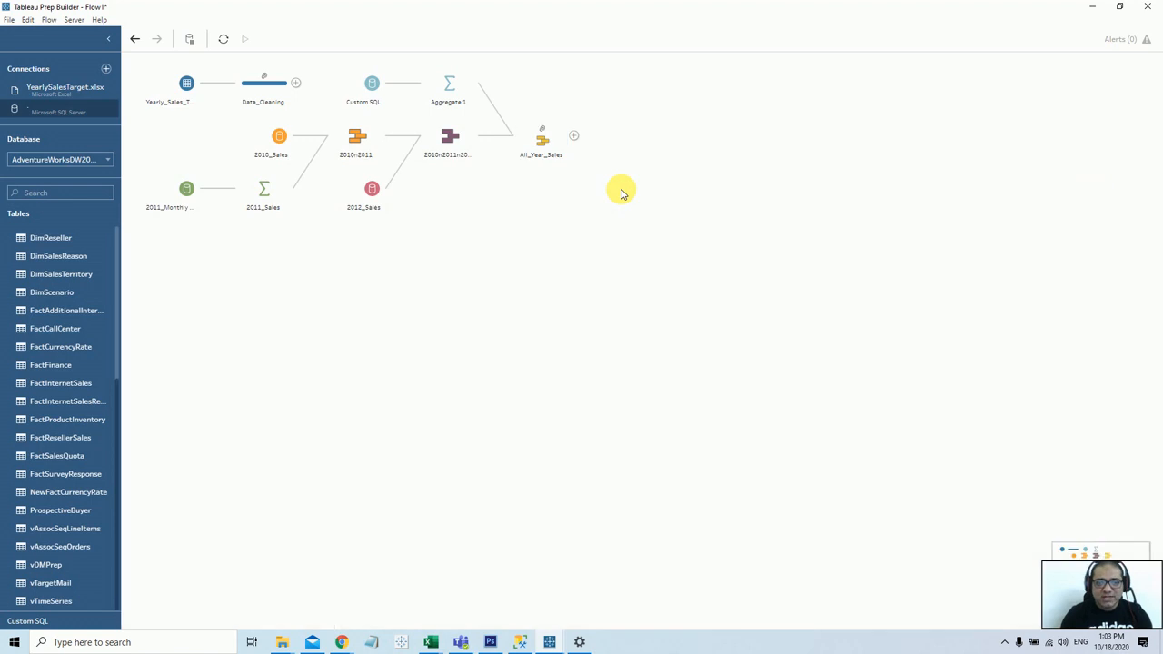
click(542, 146)
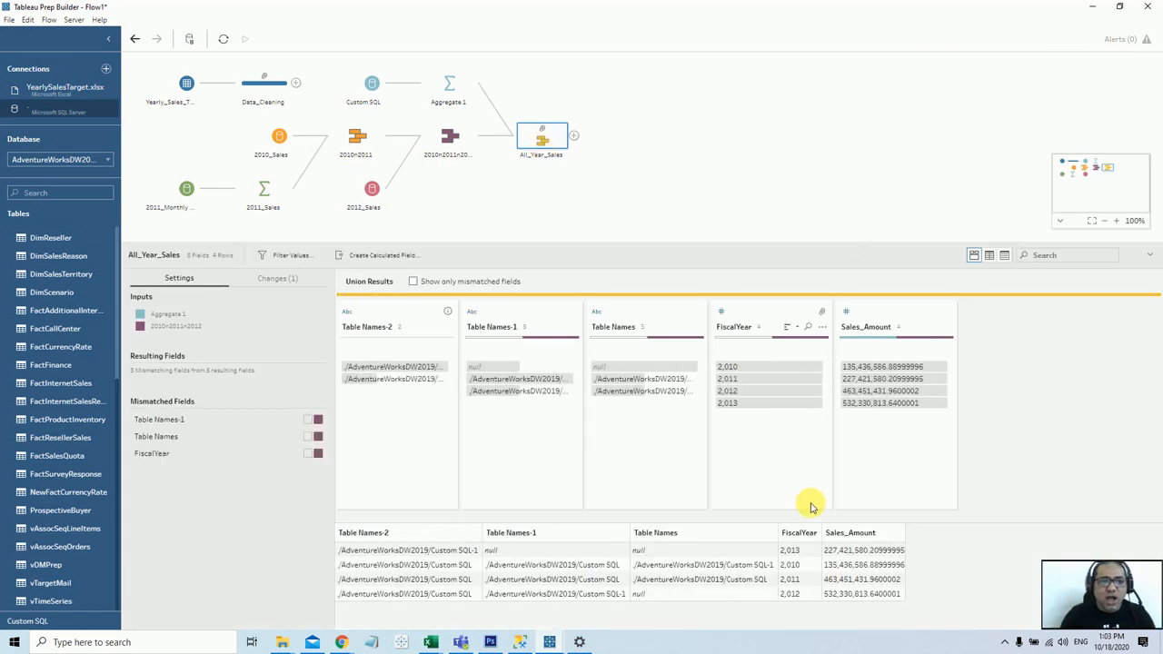
Try combining Data_Cleaning with All_Year_Sales in a union, and undo the union
click(255, 87)
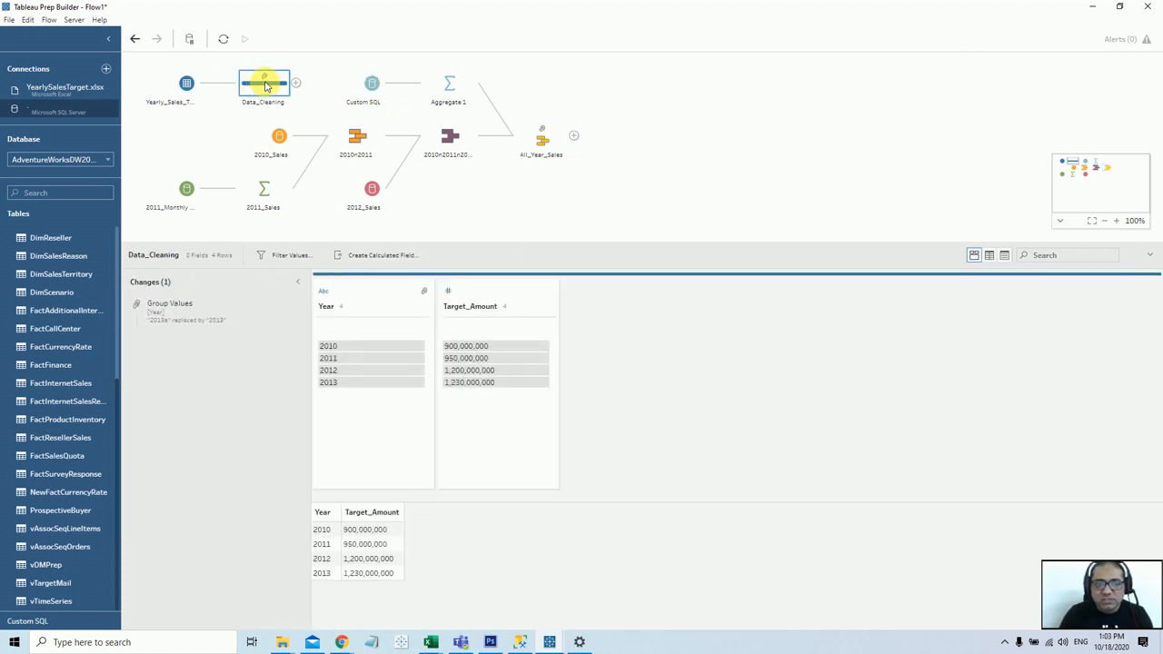
drag(265, 86, 549, 162)
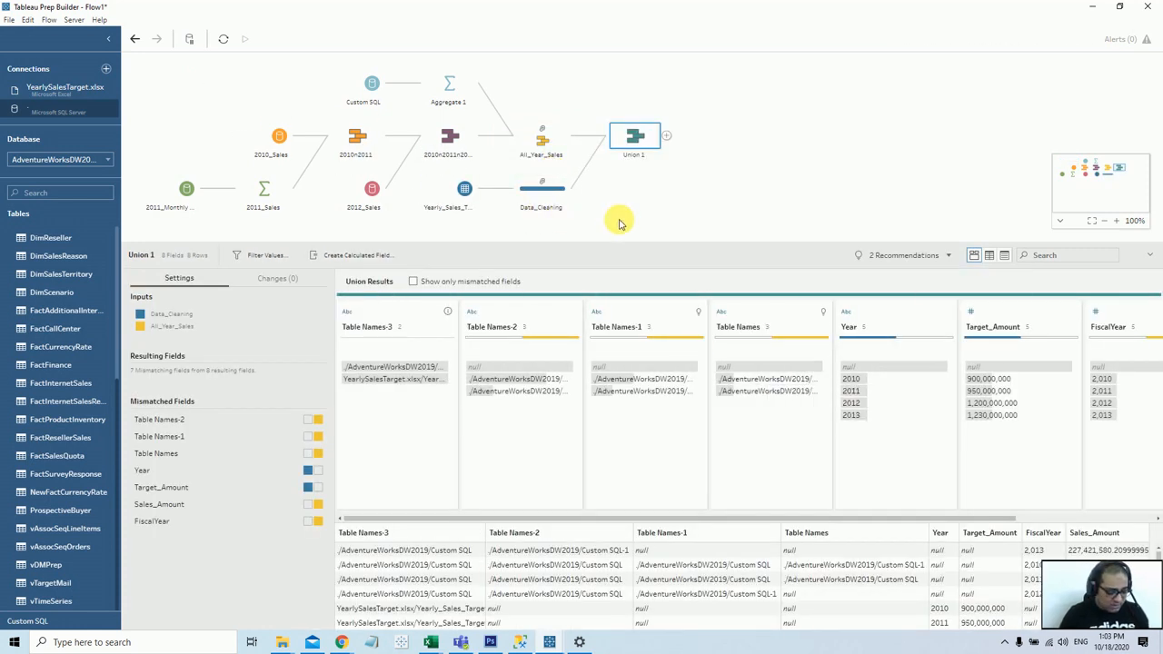
key(ctrl+z)
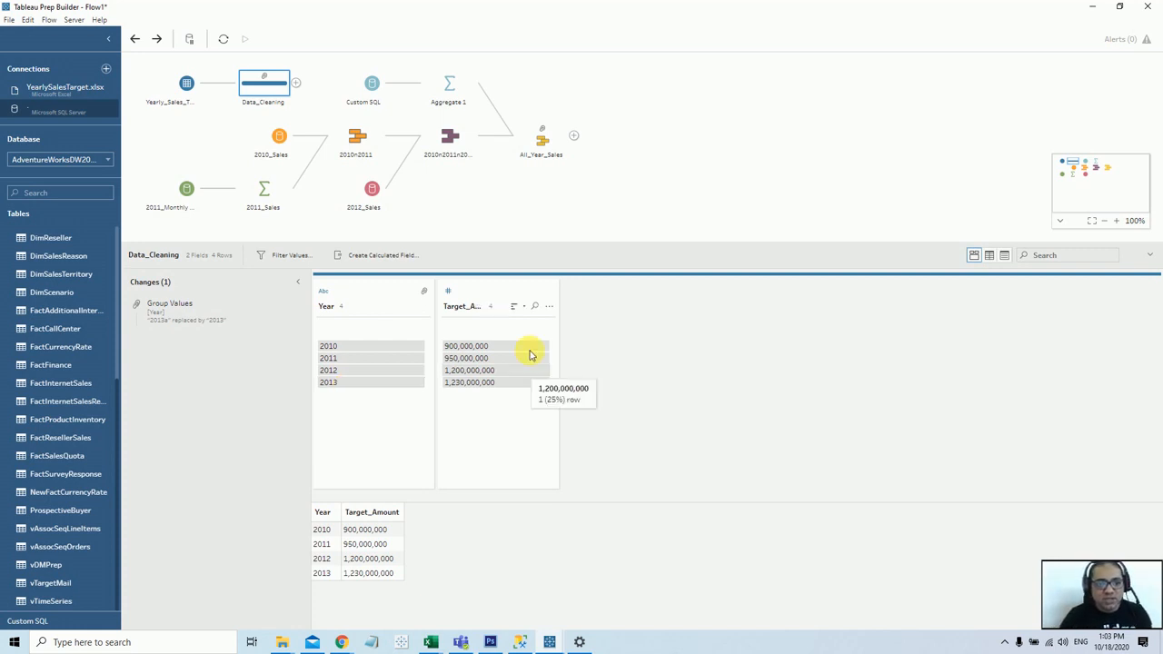
Try adding a join after All_Year_Sales and attaching Data_Cleaning to it, and undo both joins
click(574, 136)
click(616, 202)
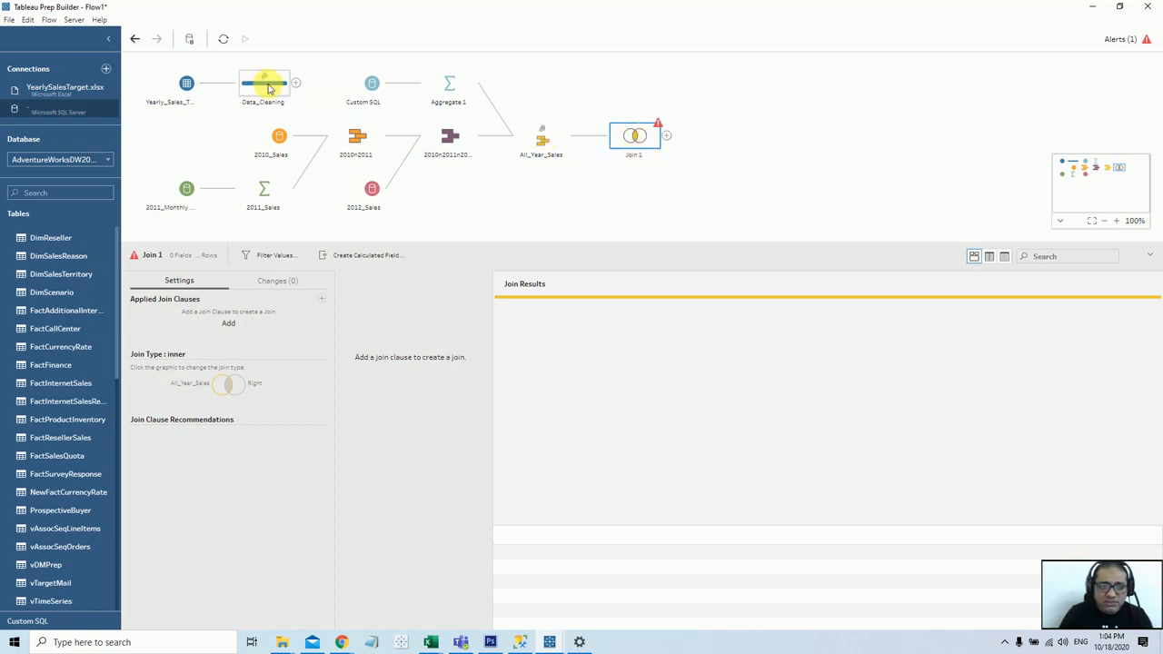
drag(267, 83, 673, 136)
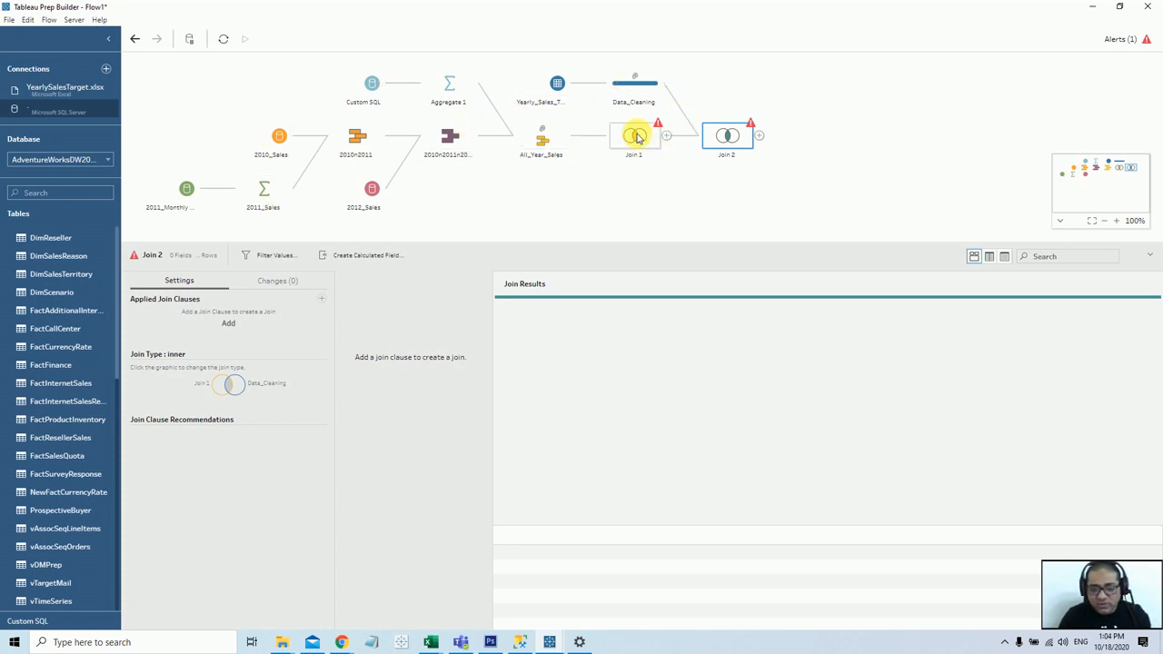
key(ctrl+z)
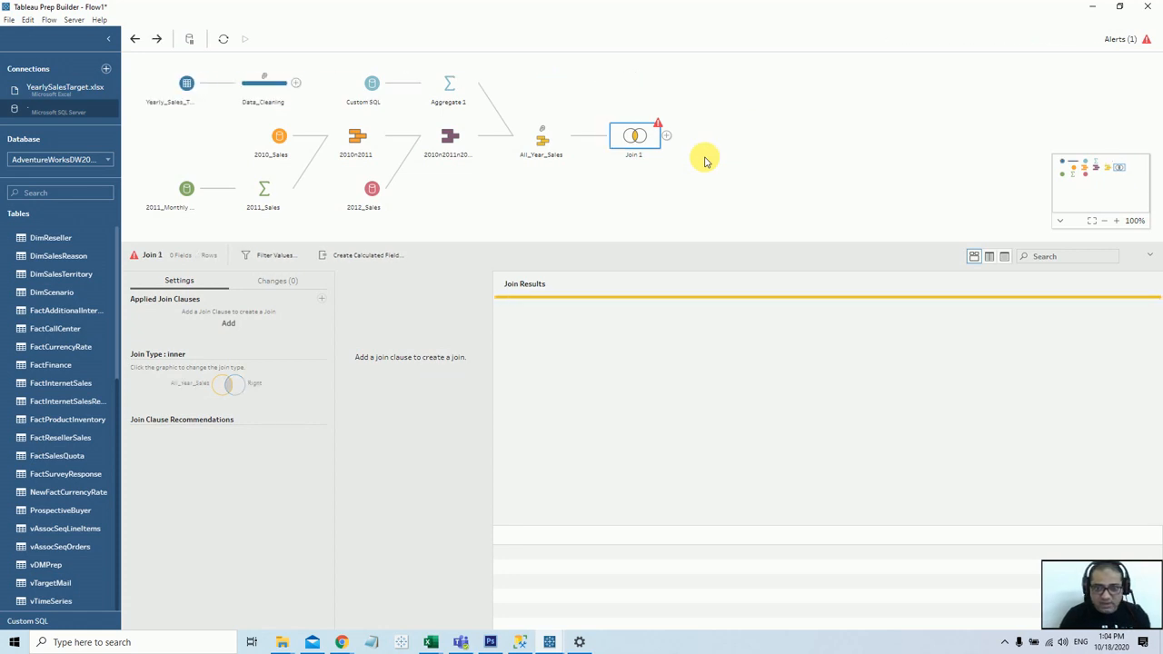
key(ctrl+z)
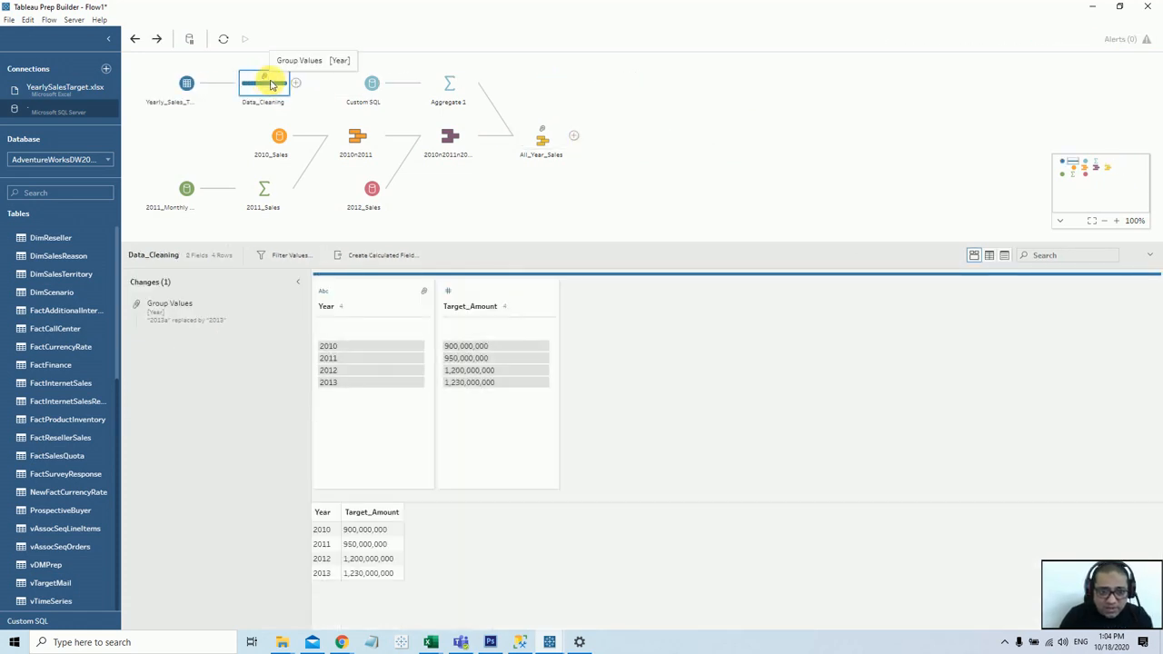
Join Data_Cleaning to All_Year_Sales with the join clause FiscalYear = Year
drag(270, 83, 579, 133)
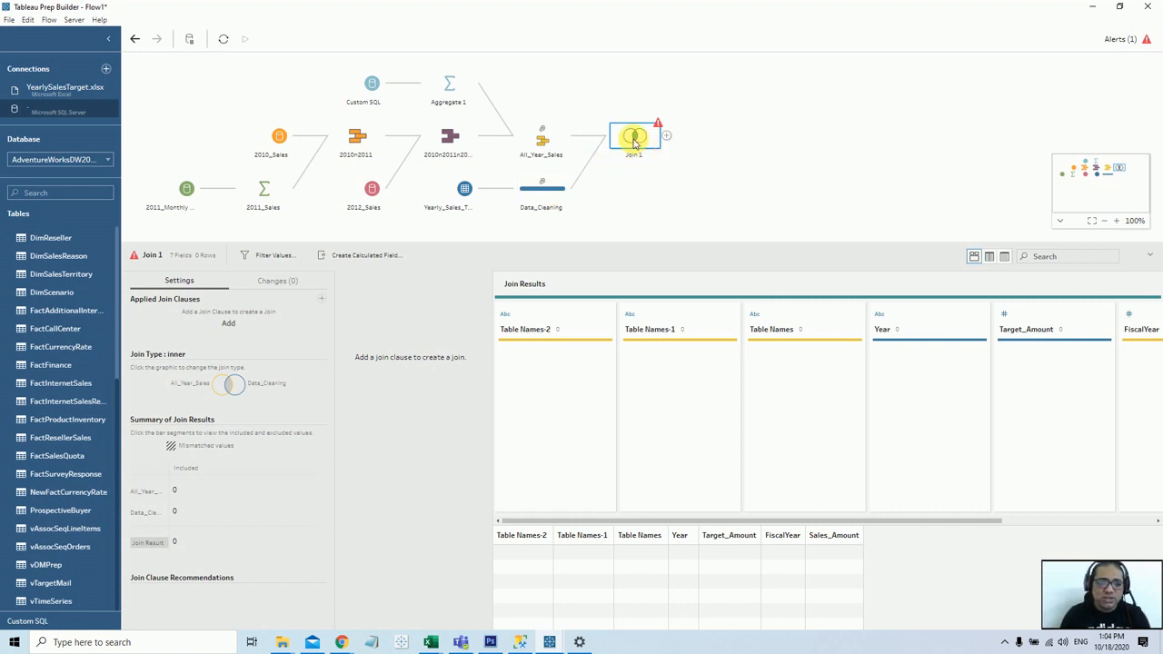
click(229, 324)
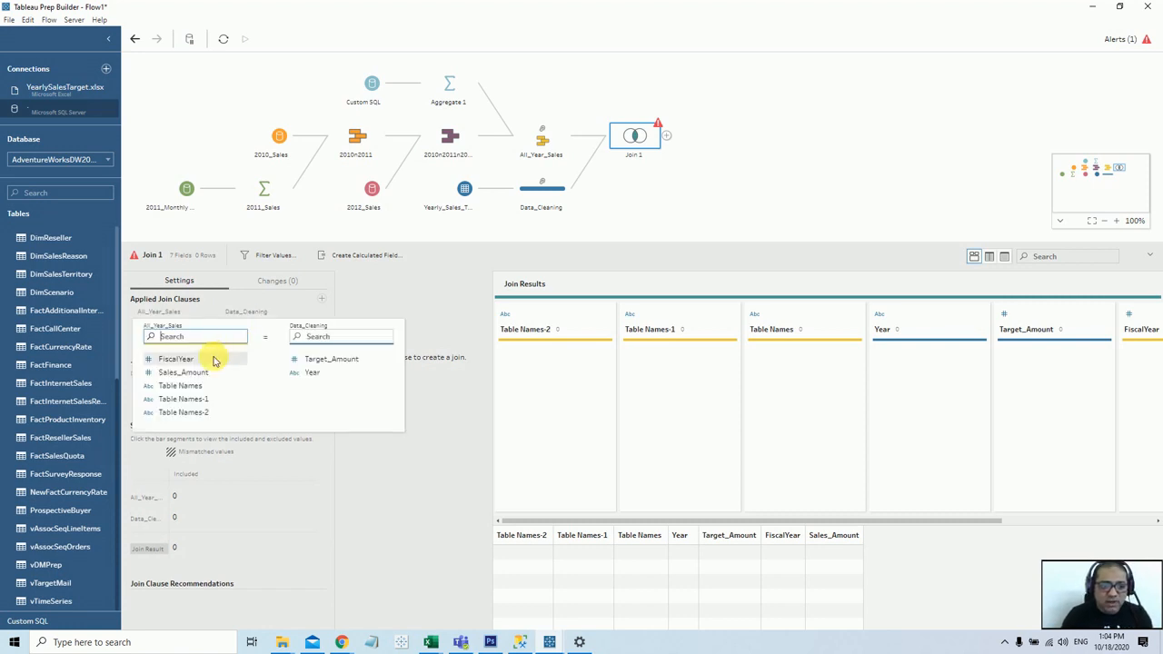
click(214, 360)
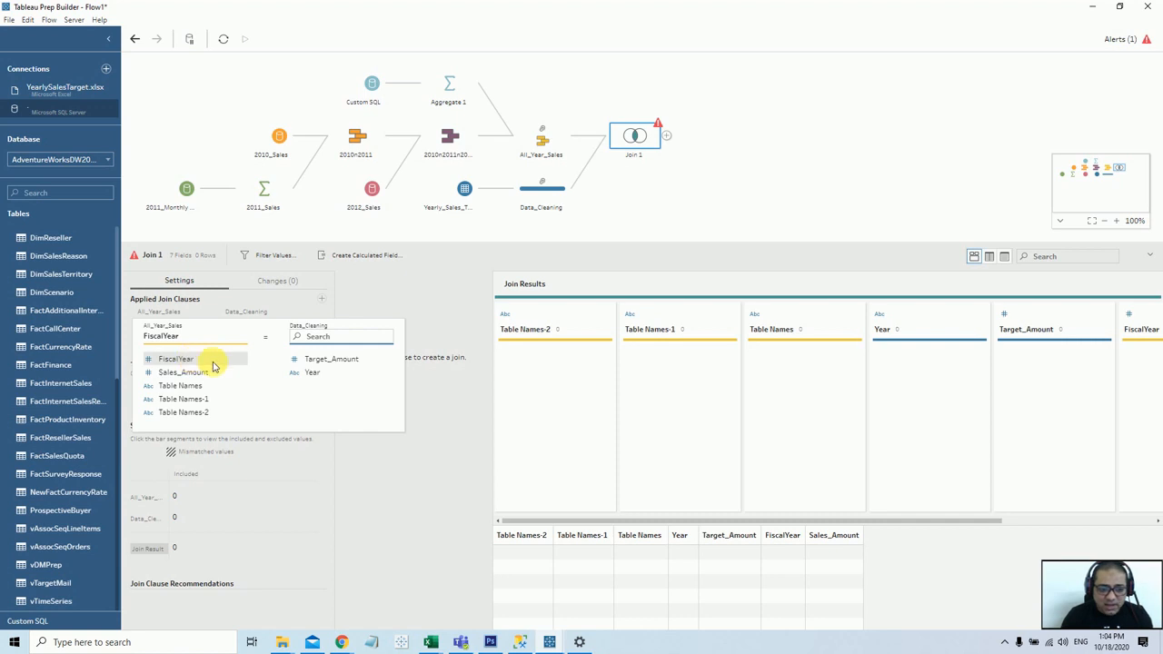
click(305, 373)
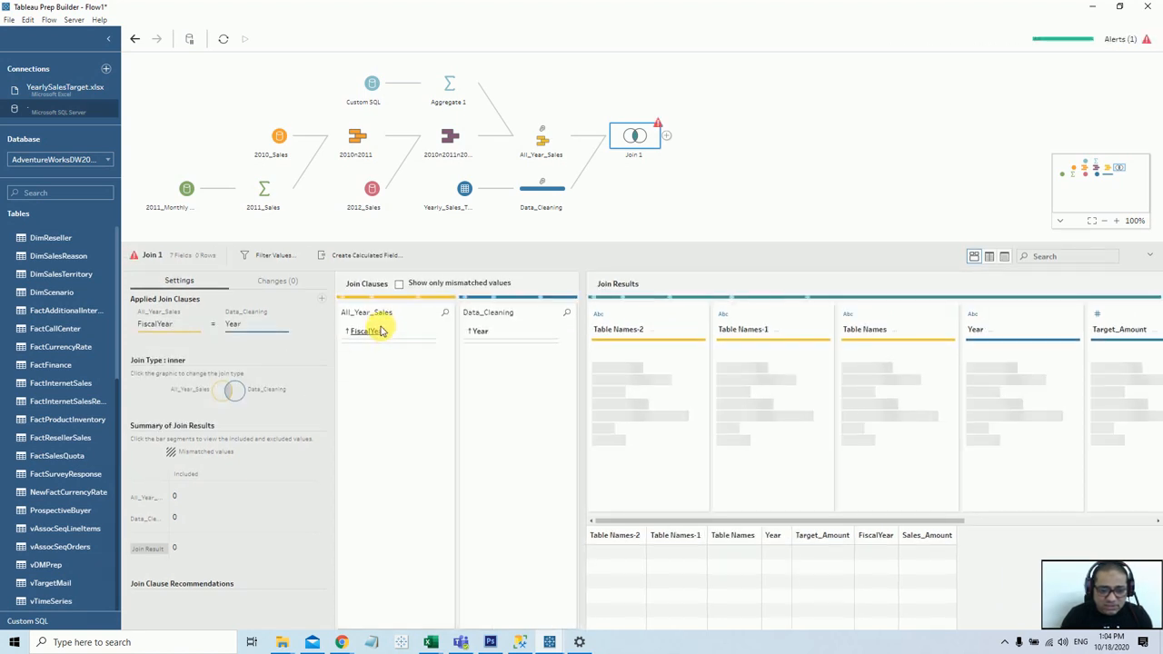
Compare the year fields of All_Year_Sales and Data_Cleaning, and change the data type of FiscalYear in All_Year_Sales to String
click(542, 138)
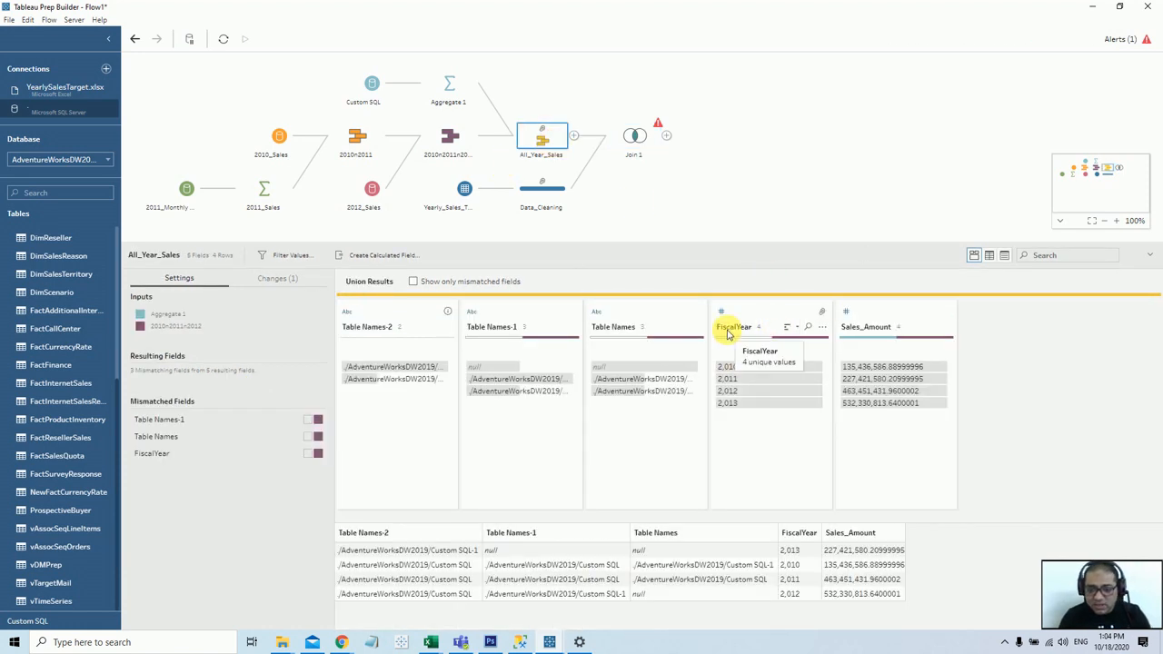
click(541, 188)
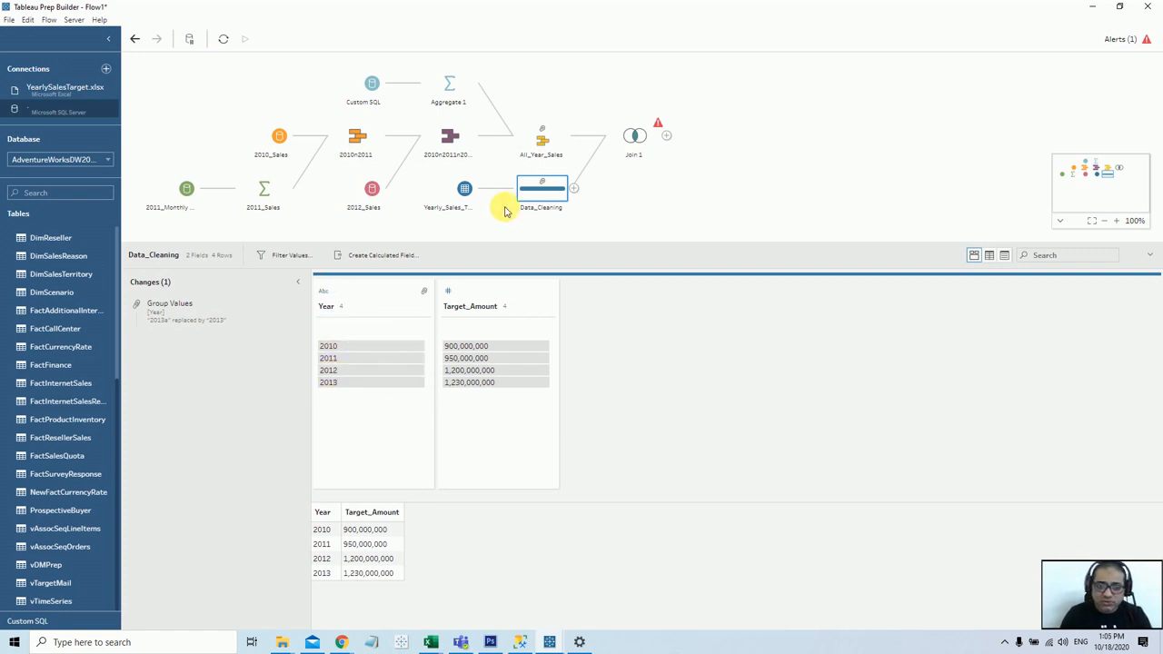
click(543, 136)
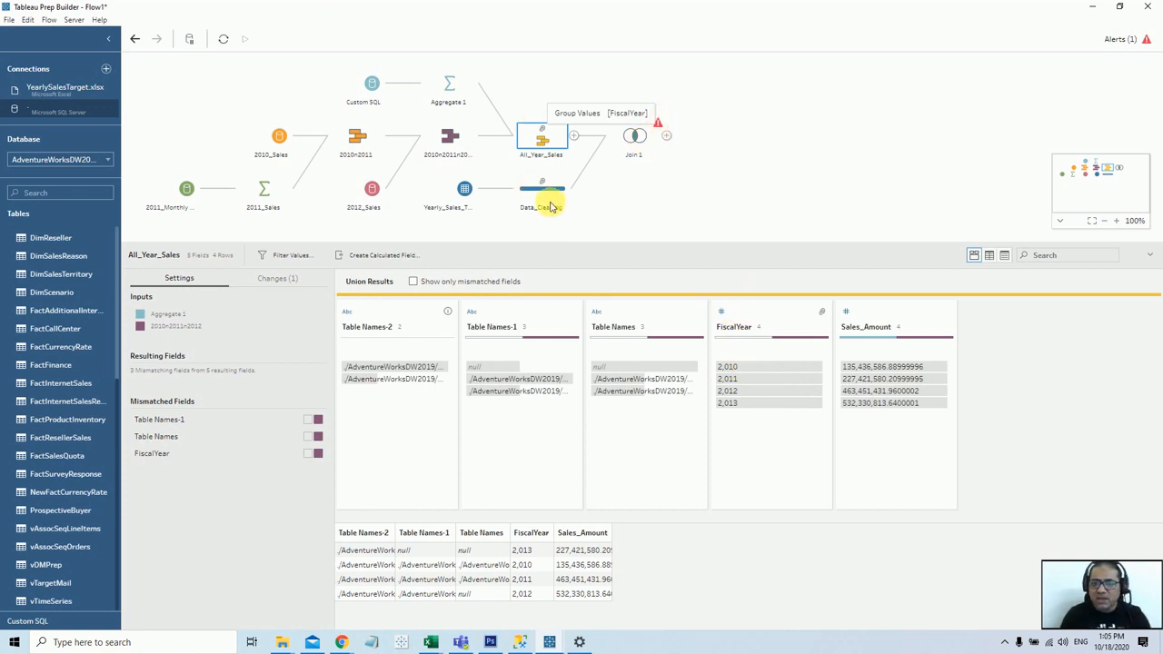
click(722, 313)
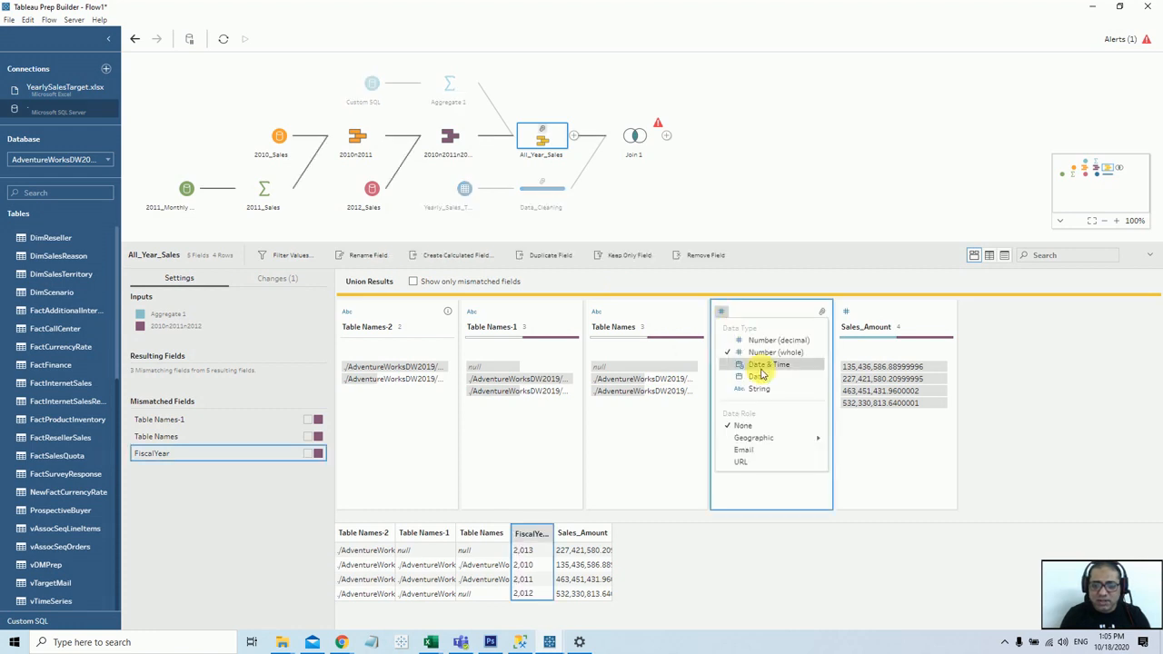
click(778, 391)
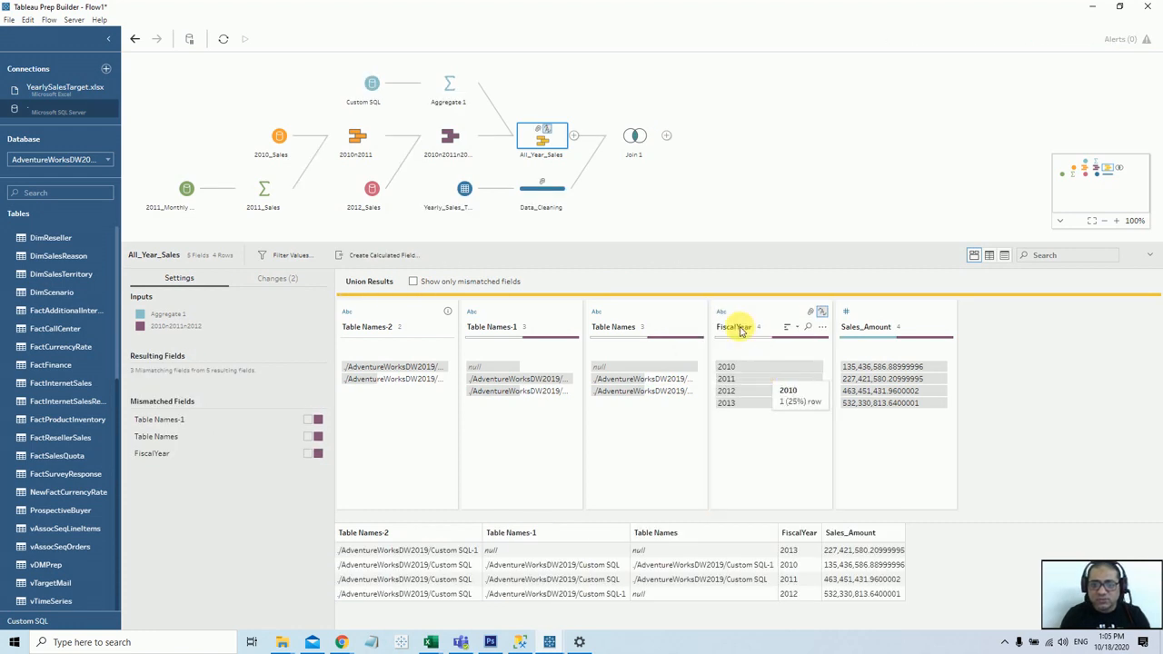
Remove the Table Names-2, Table Names-1, Table Names and FiscalYear fields from the results of Join 1
click(634, 134)
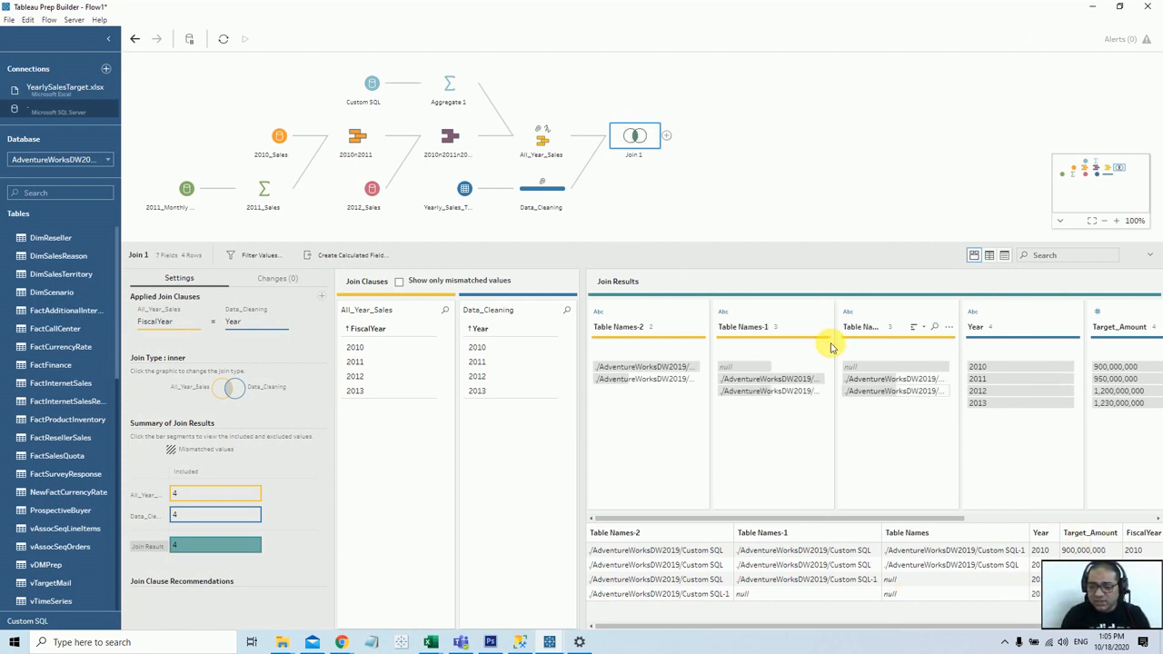
drag(562, 348, 474, 348)
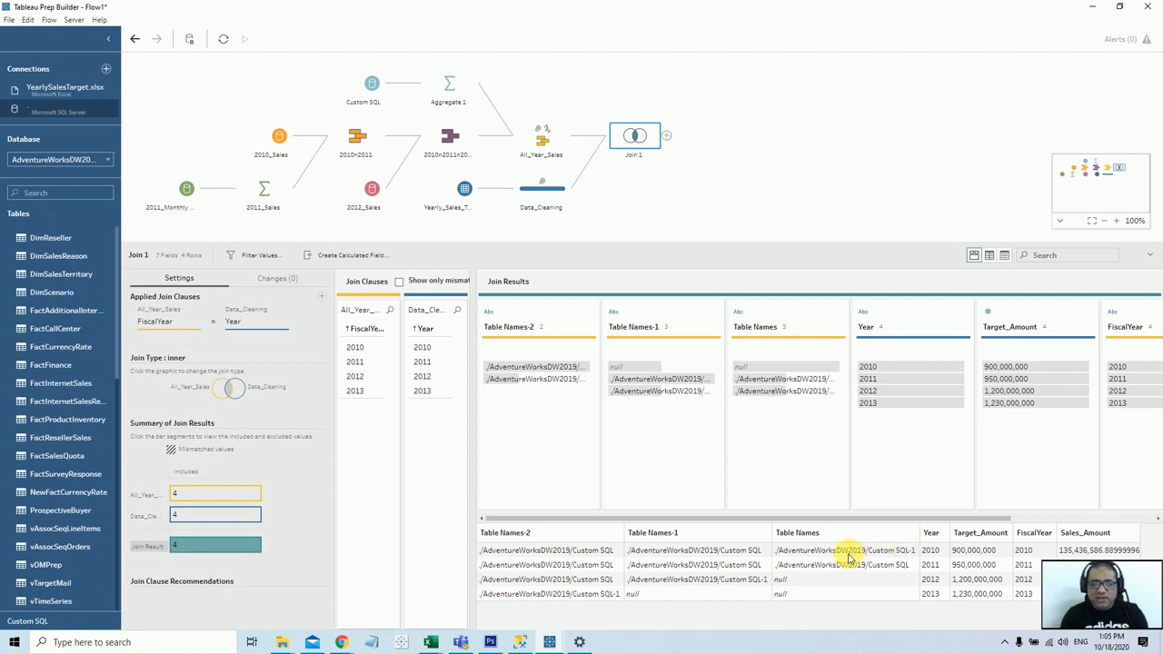
click(1005, 258)
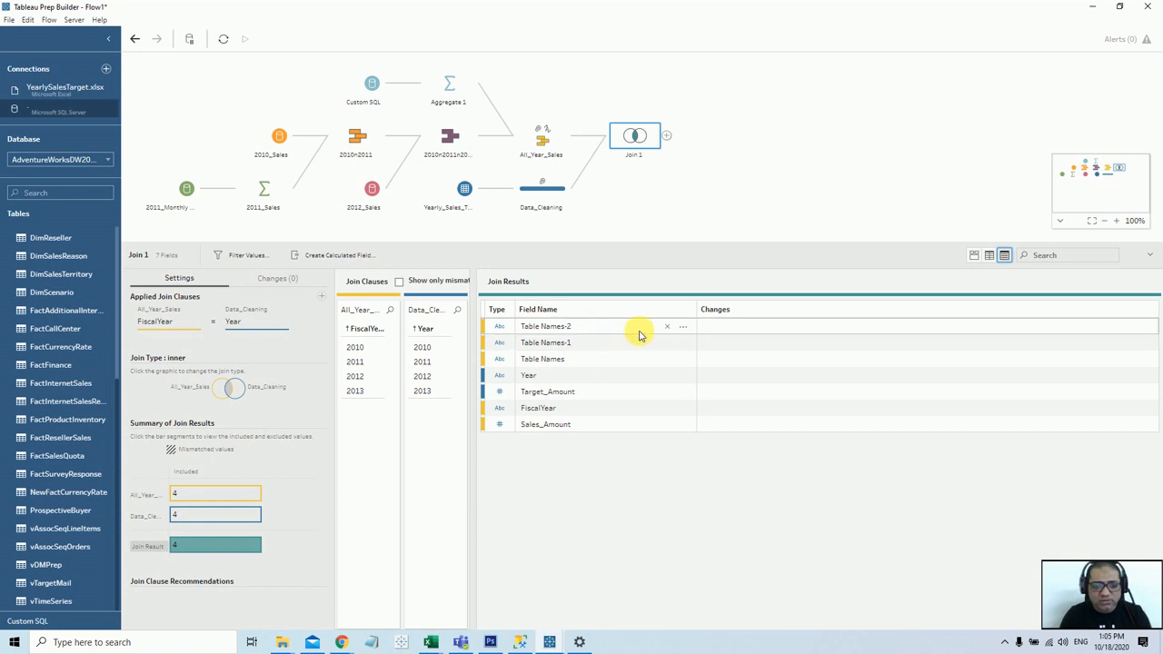
click(667, 327)
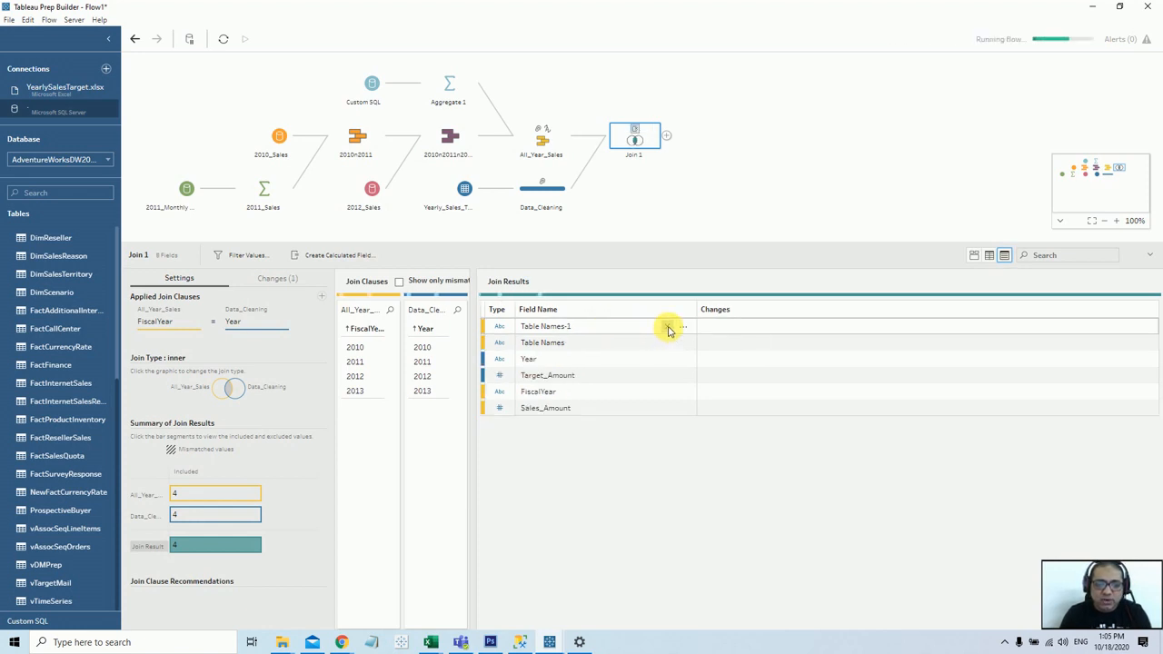
click(667, 327)
click(666, 327)
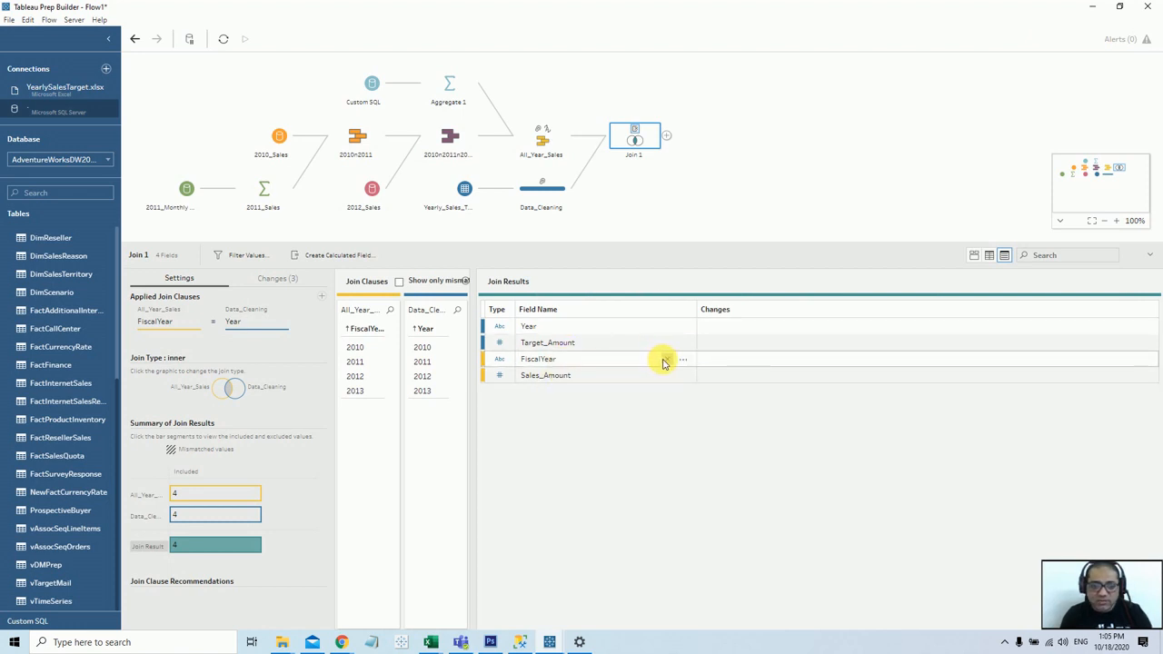
click(666, 360)
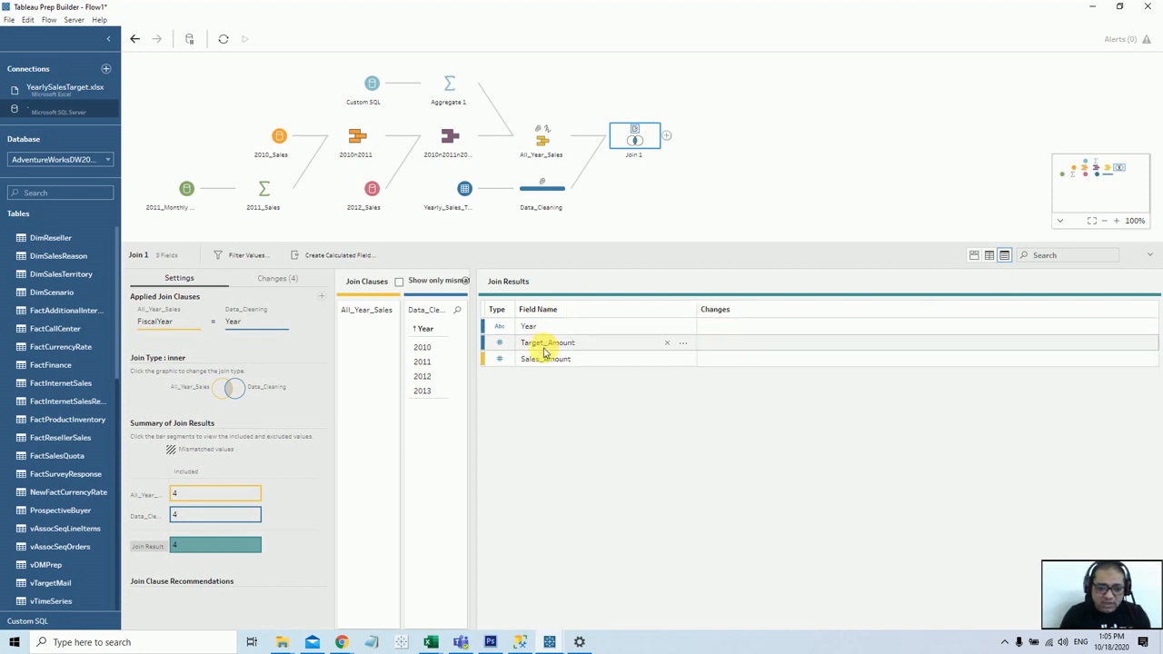
Show the Join 1 results in the profile view and add an Output step after the join
drag(472, 405, 585, 424)
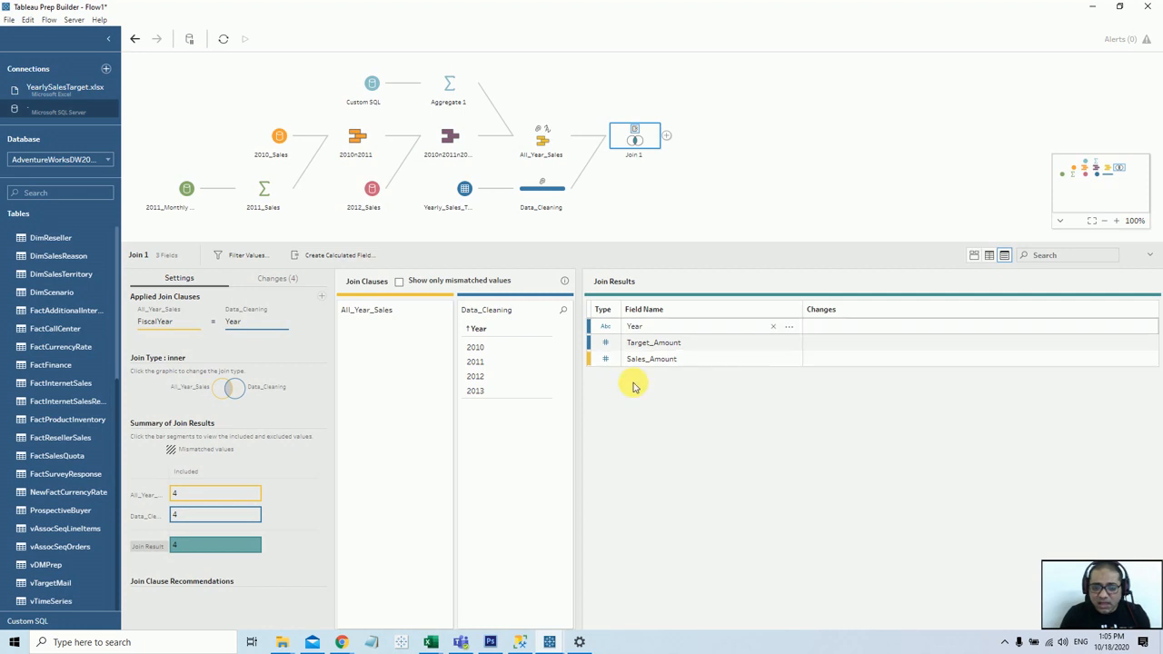
click(974, 257)
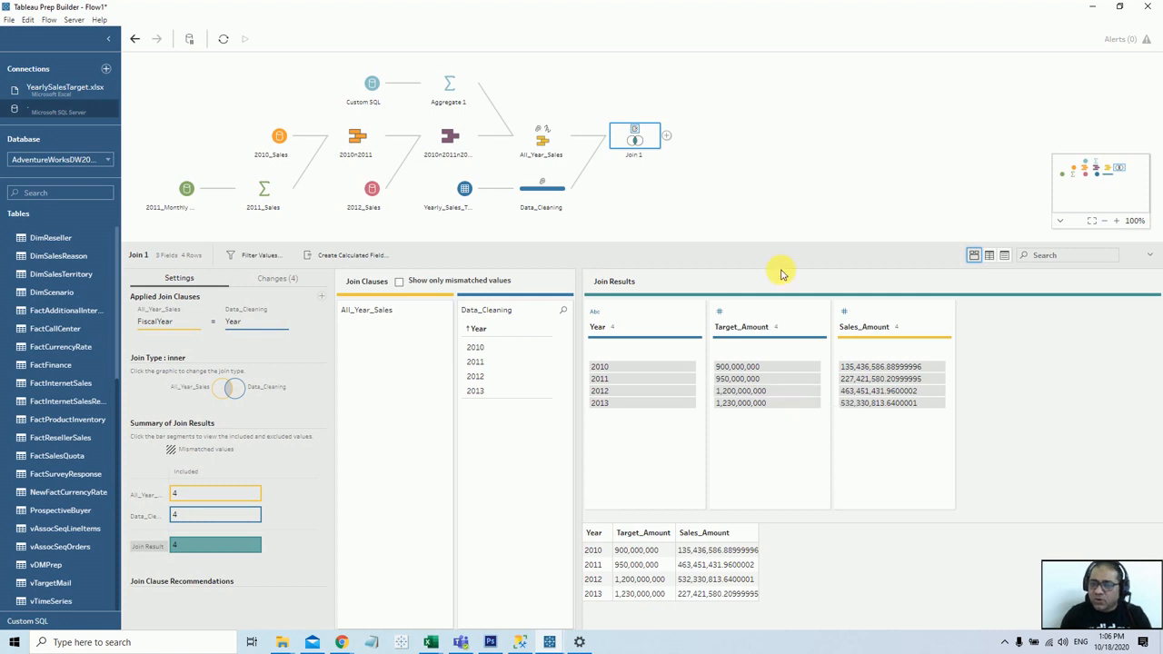
click(668, 136)
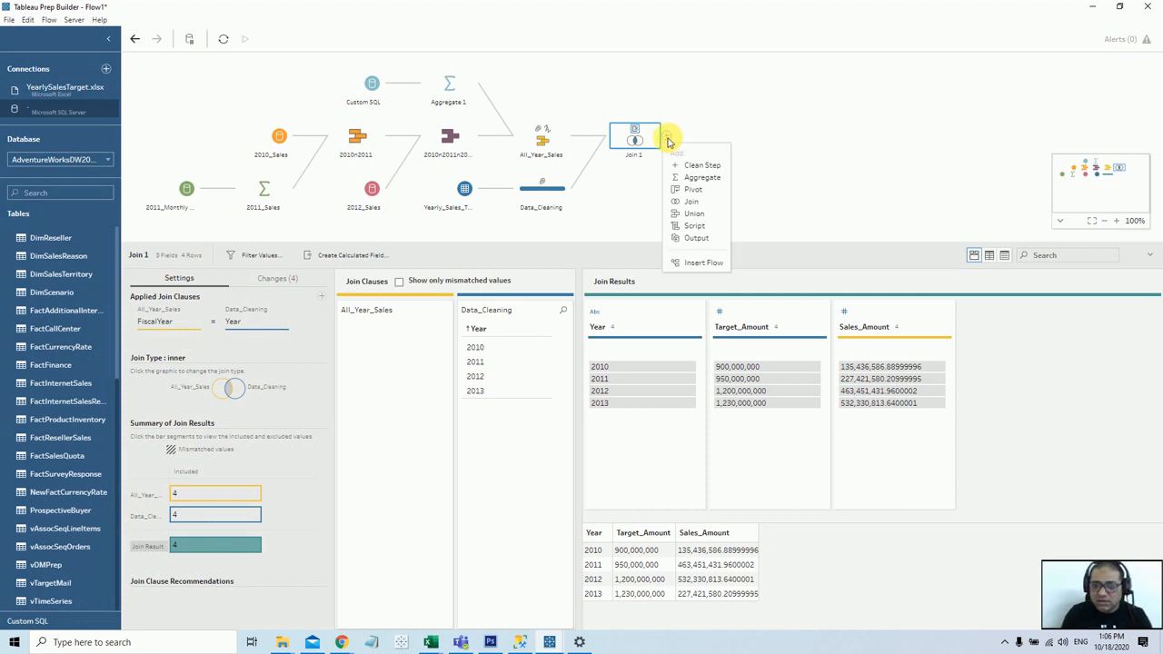
click(709, 241)
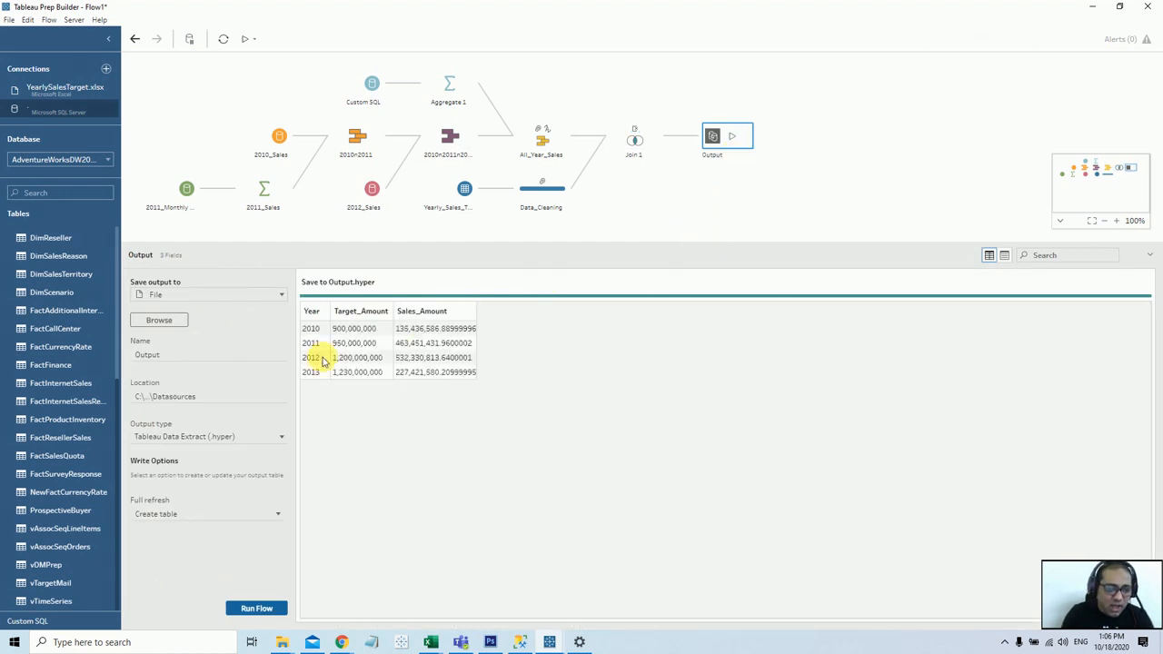
Set the output to save to a database table and sign in to the Microsoft SQL Server named "."
click(271, 298)
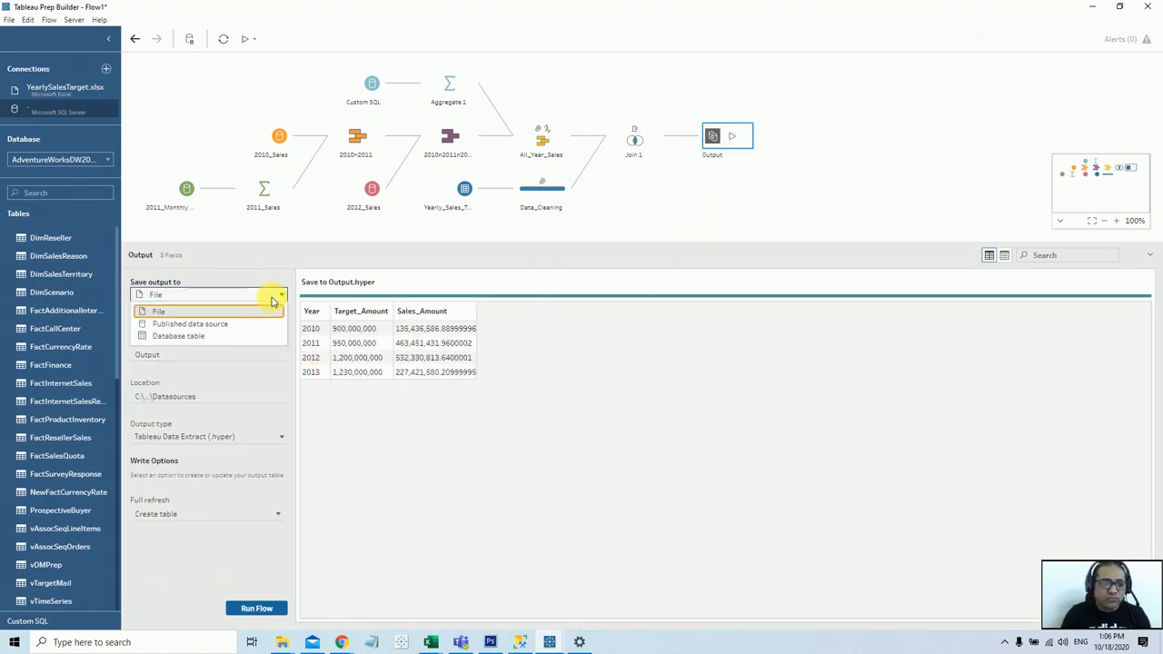
click(187, 338)
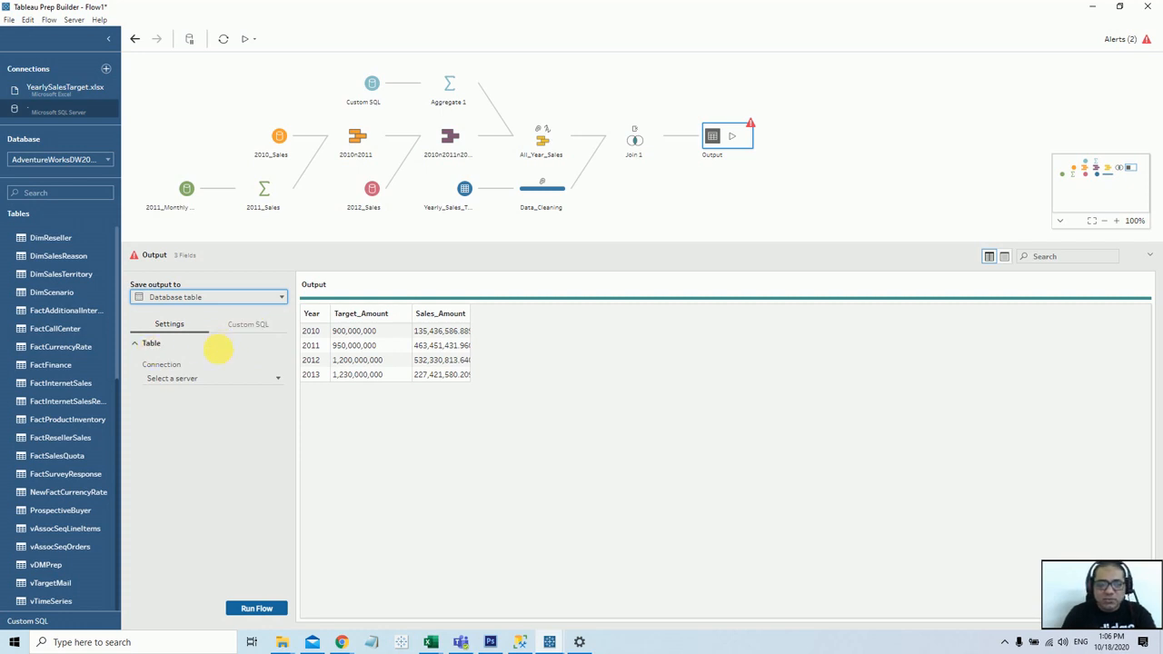
click(267, 382)
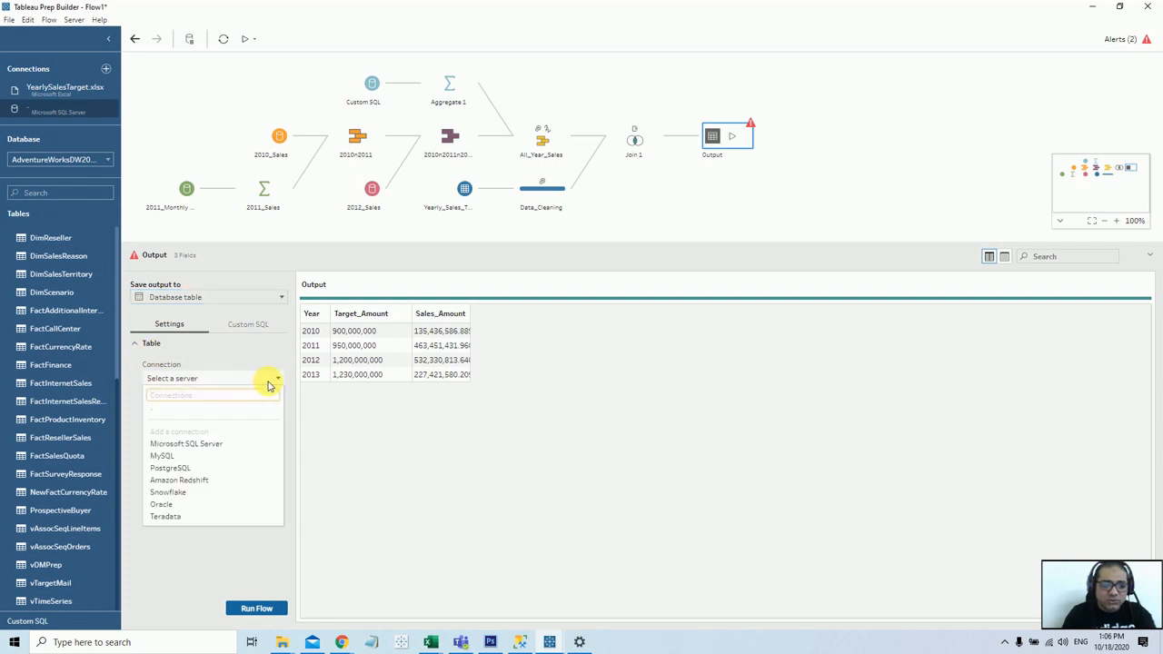
click(221, 446)
text(.)
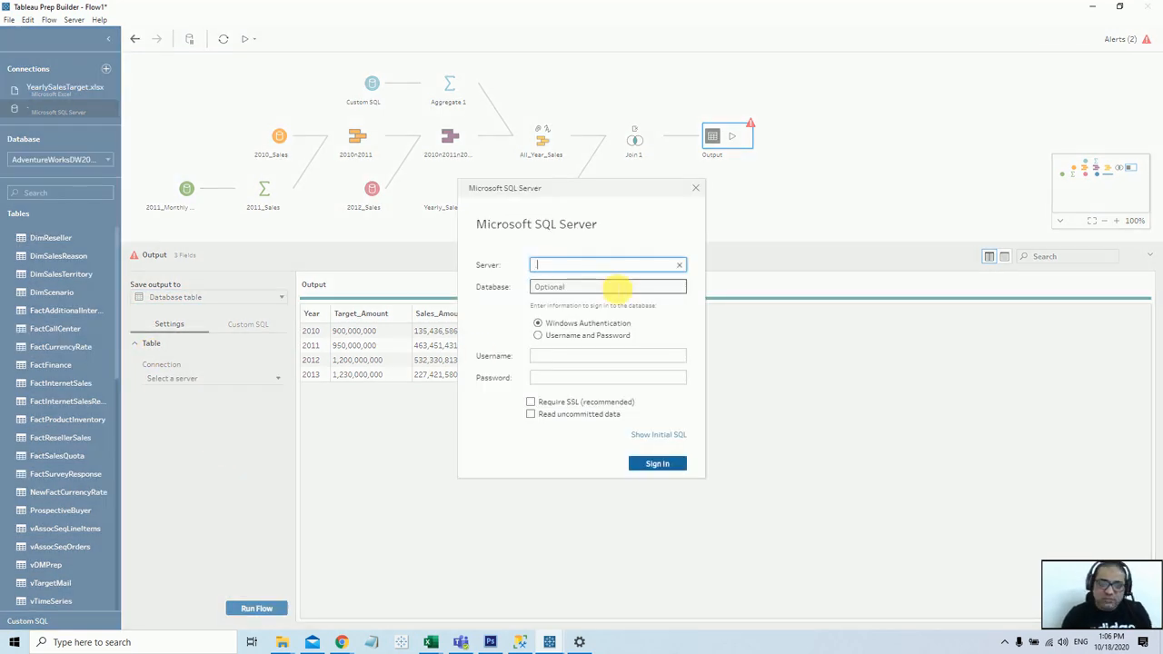
click(658, 464)
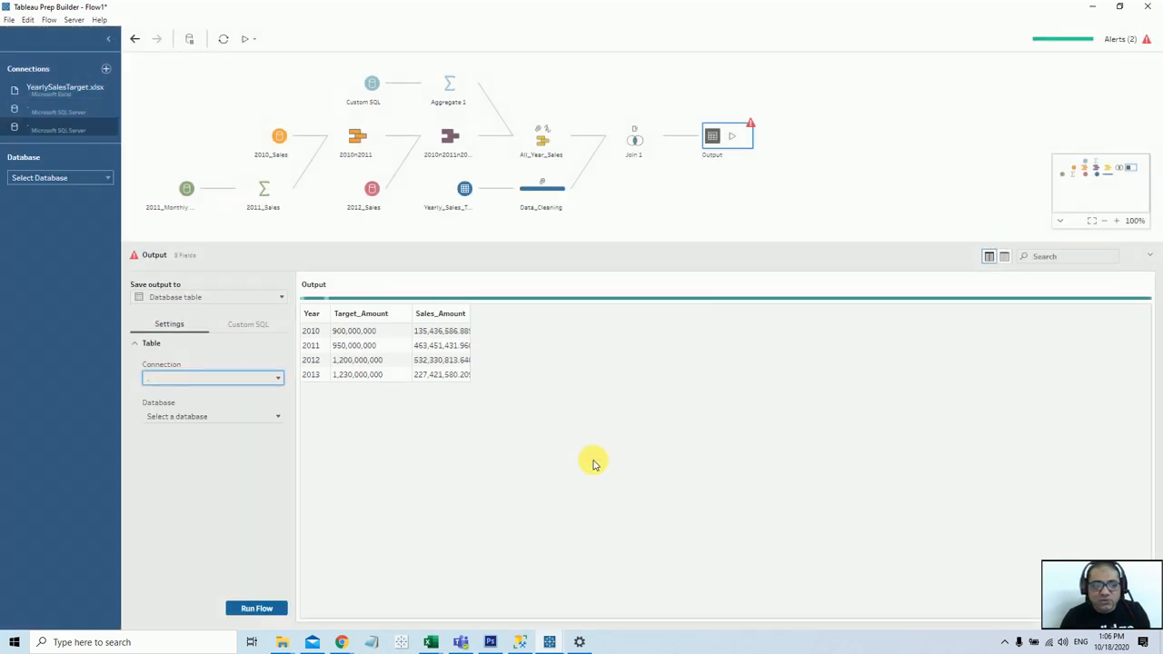
Select the DEMO database and its existing YearSalesAndTarget table as the output target
click(279, 418)
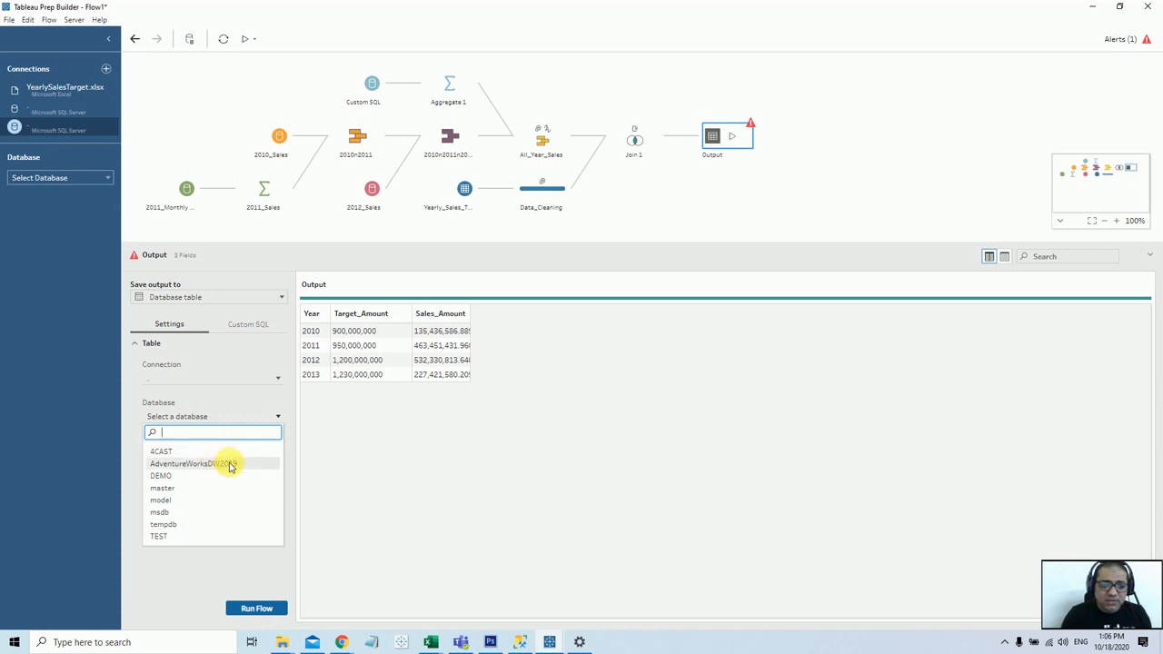
click(173, 475)
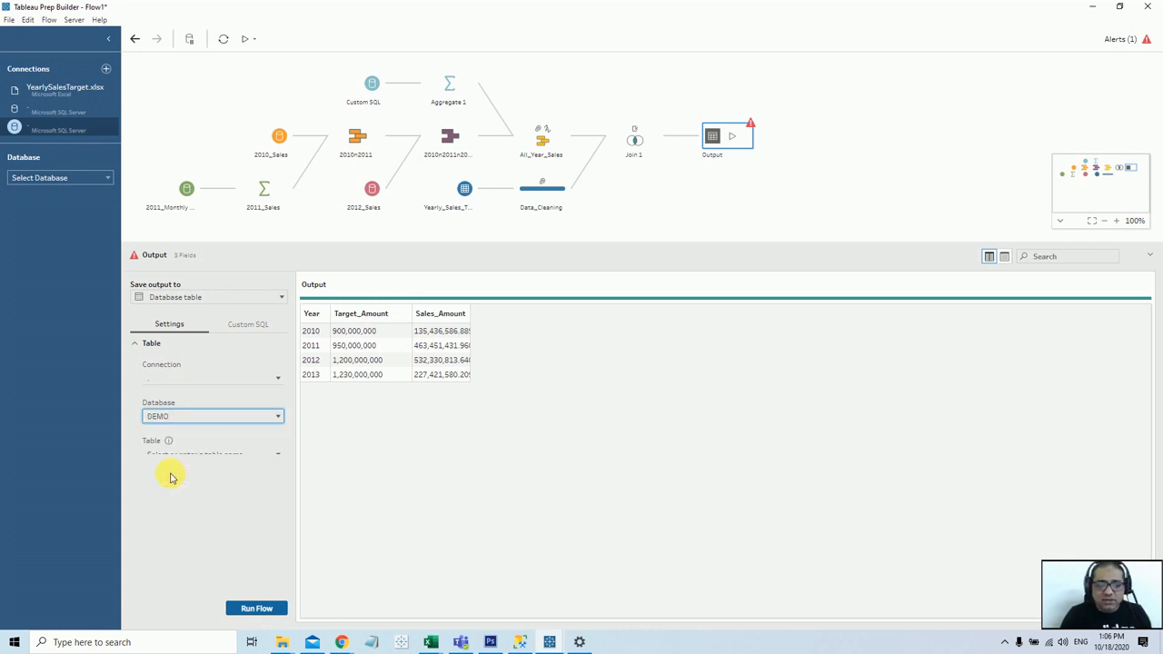
click(282, 456)
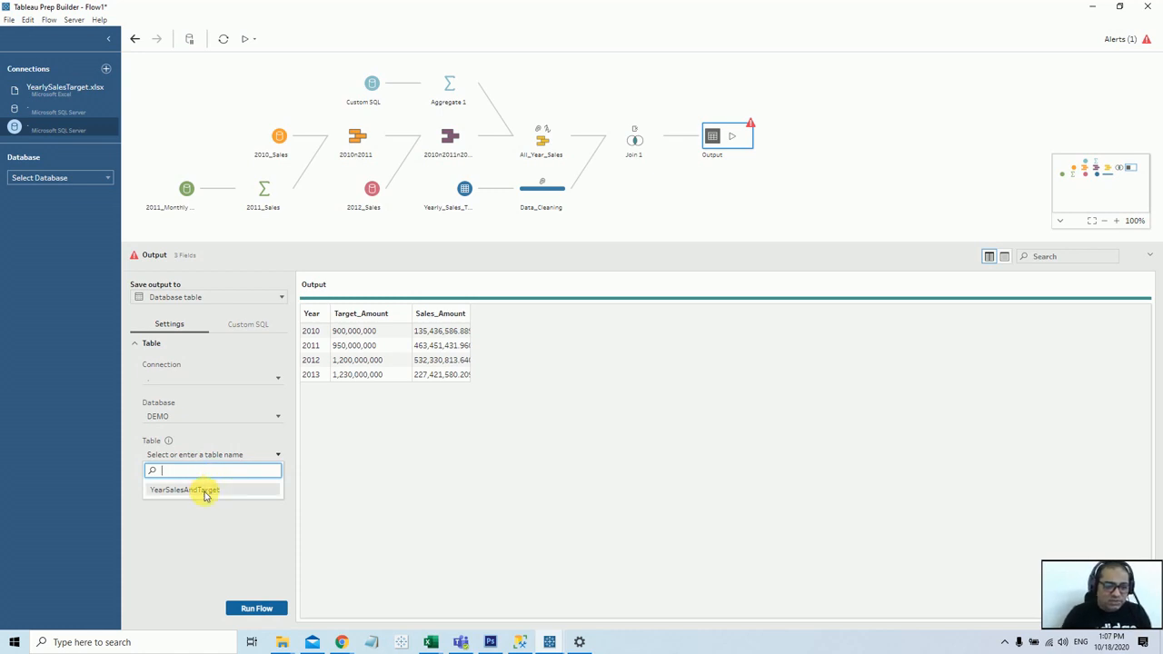
click(203, 489)
Change the output target to a new table named YEARLYSALESASANDTARGETS and run the flow
click(234, 454)
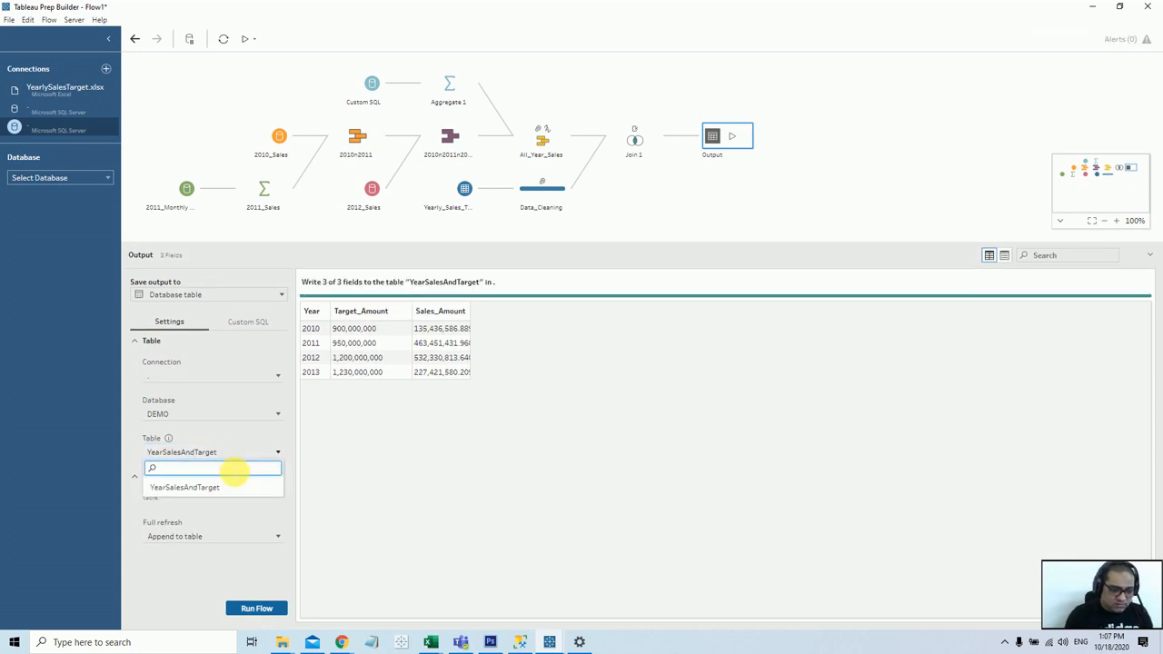
text(YEA)
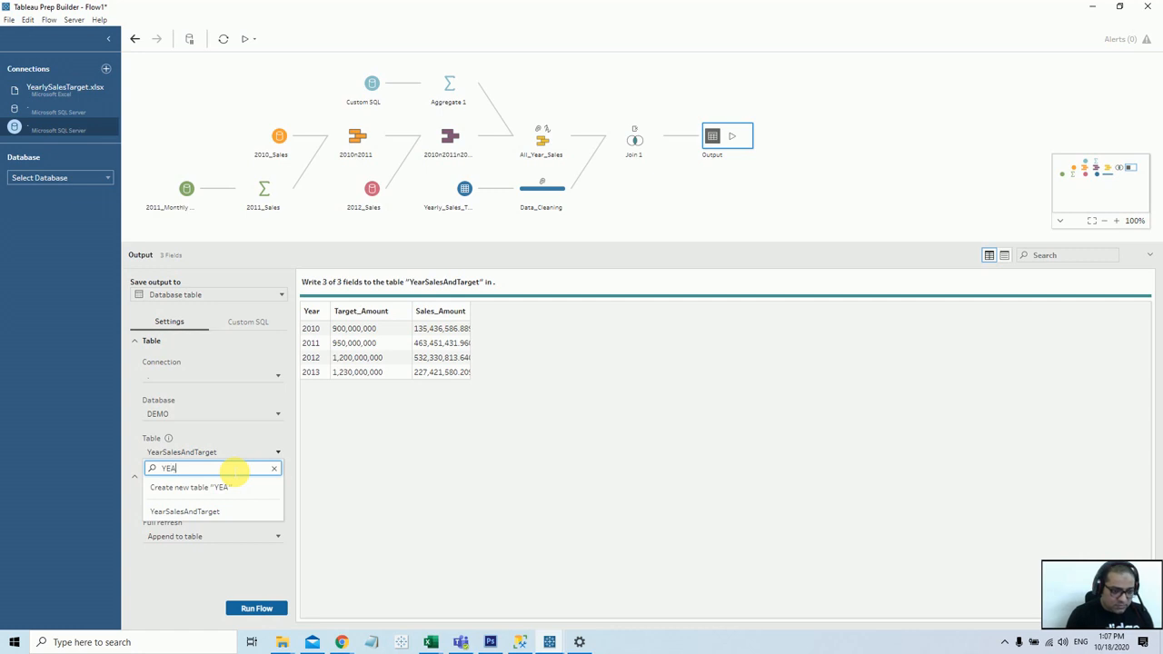
text(RL)
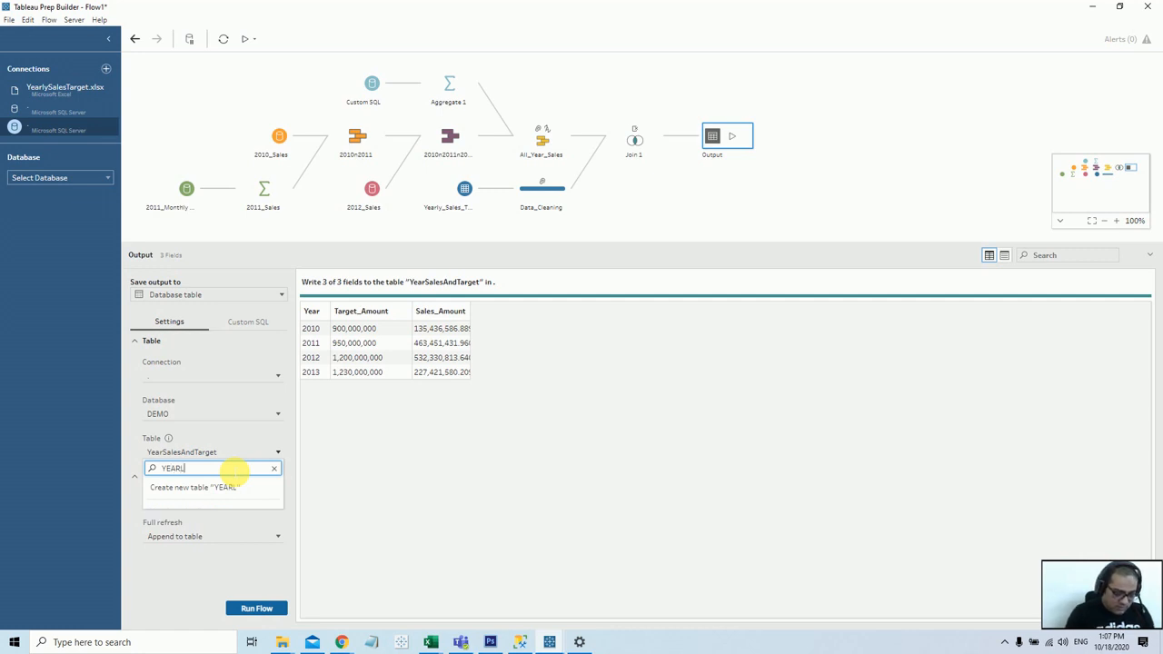
text(YSALE)
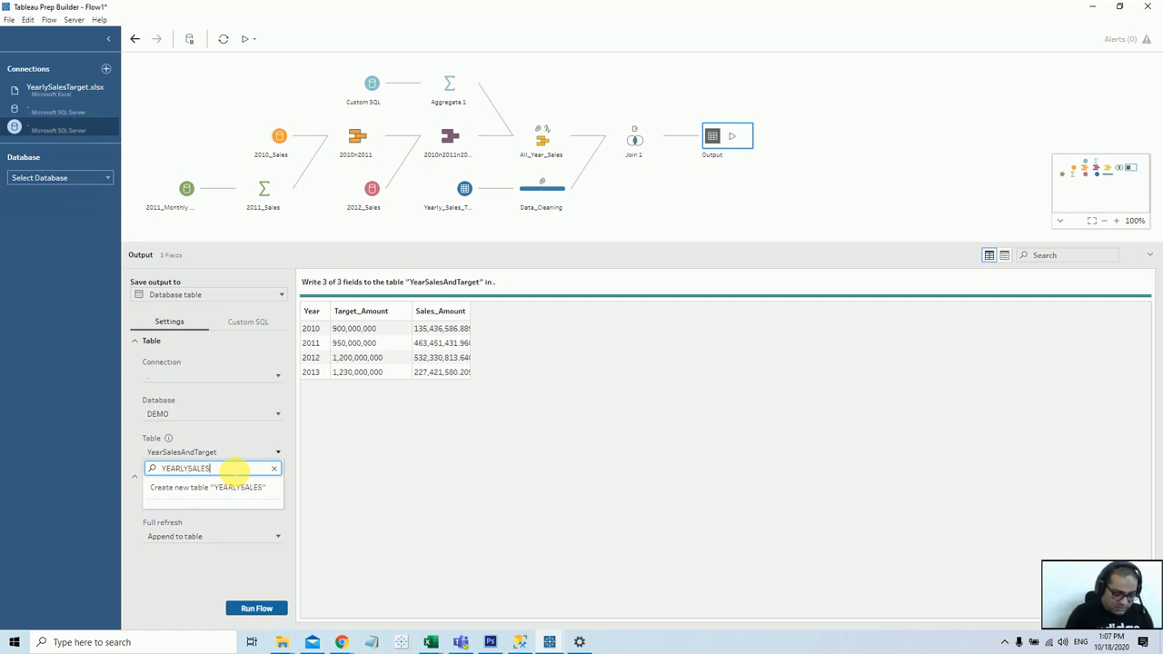
text(SAND)
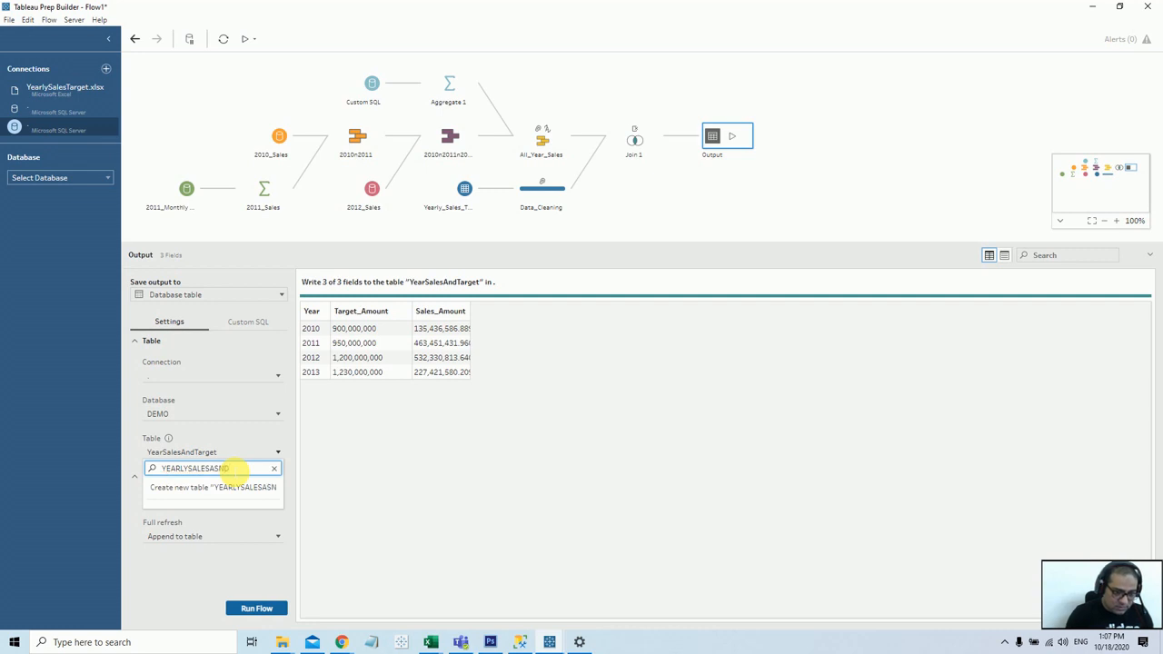
key(BackSpace)
text(S)
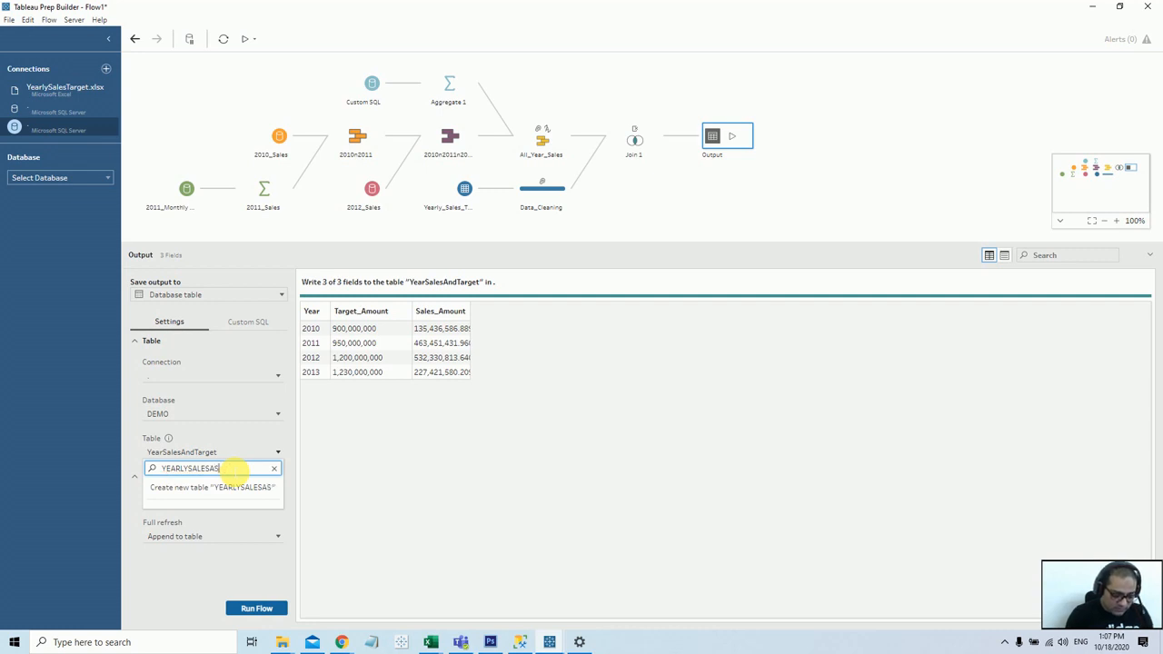
text(ASA)
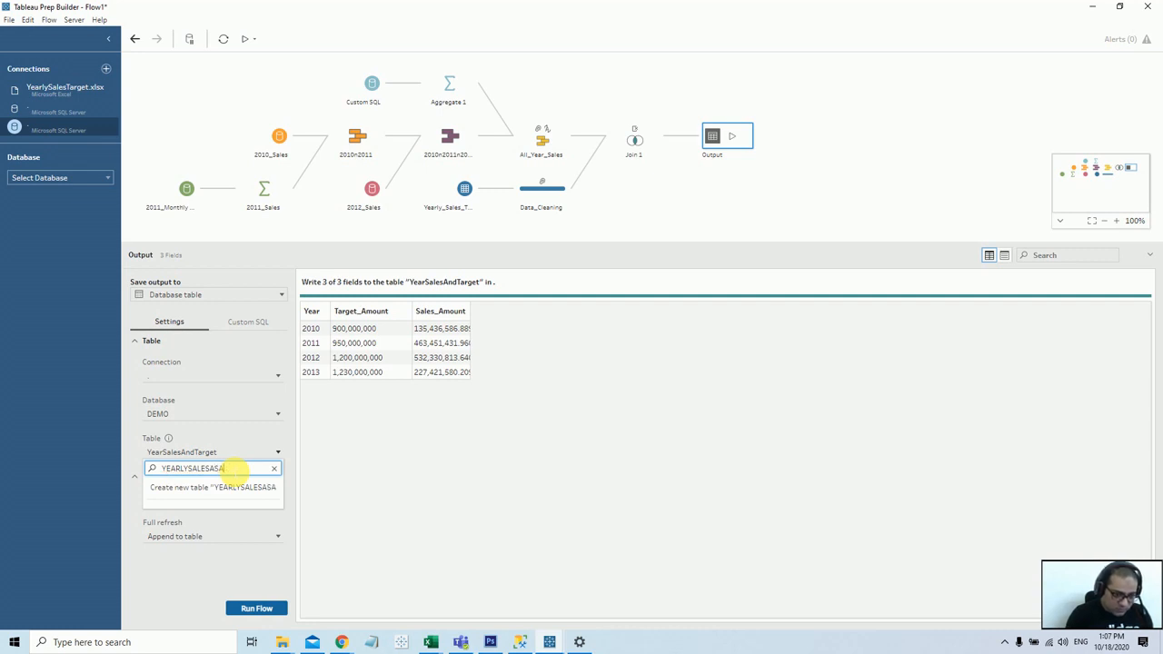
text(NDTARGE)
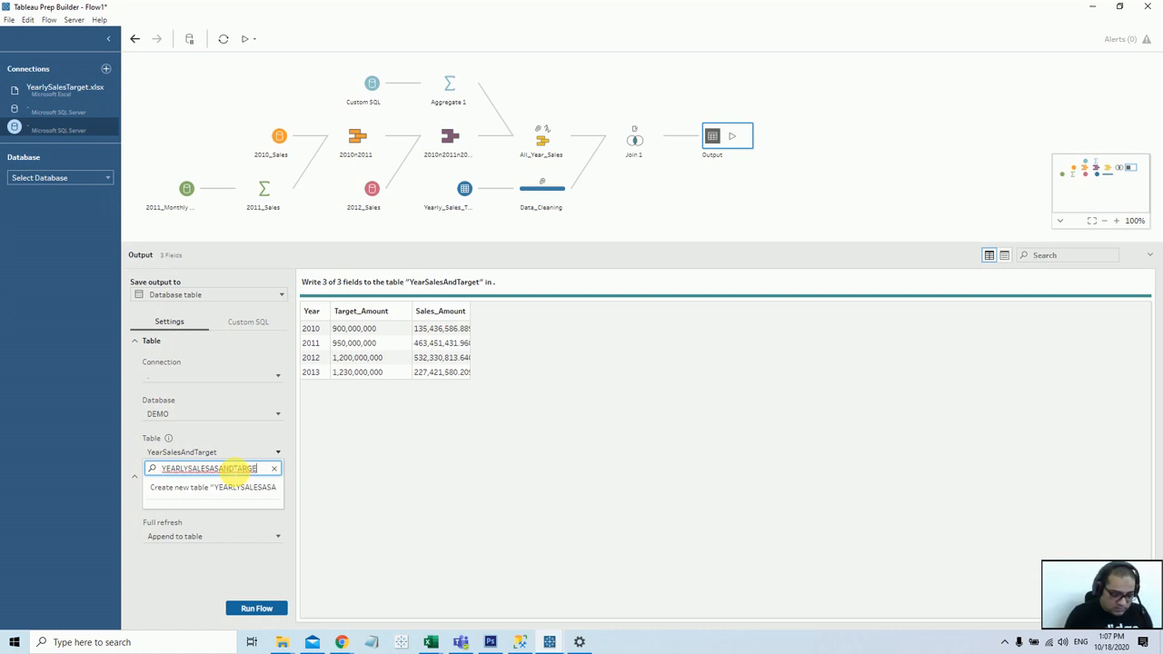
text(TS)
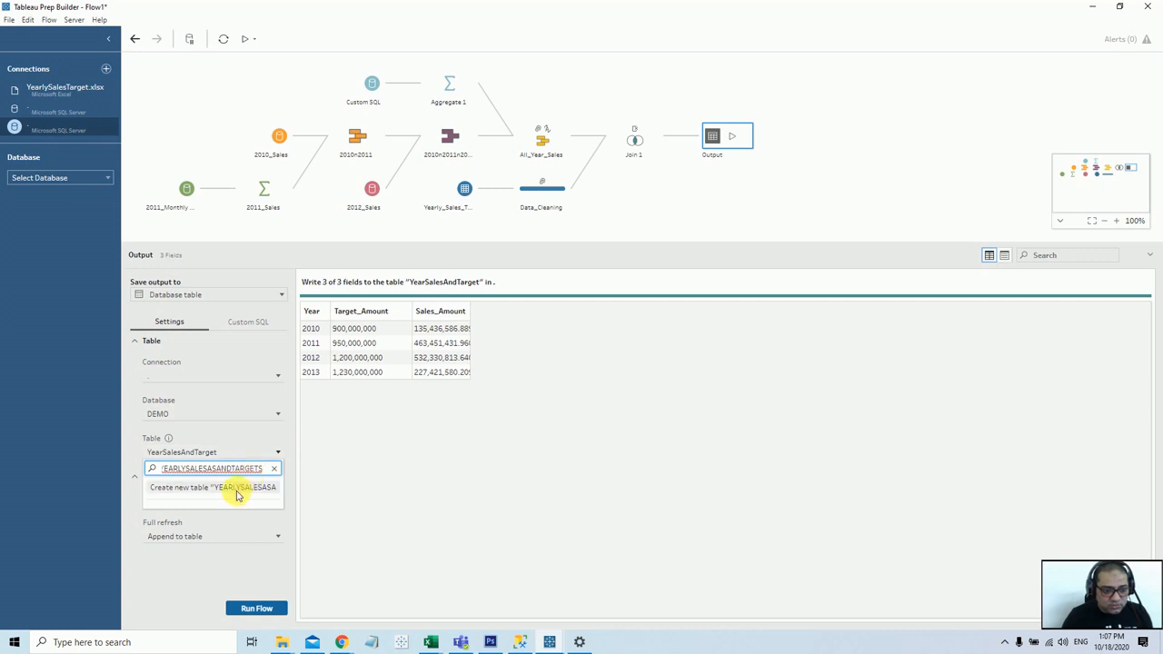
click(182, 488)
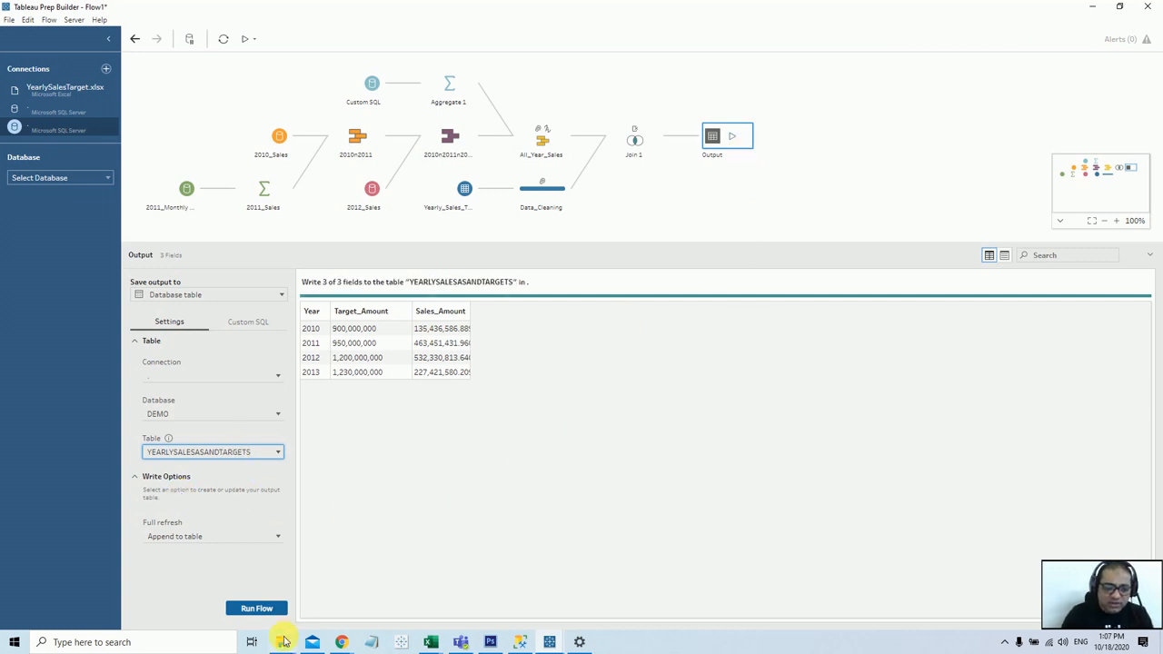
click(259, 610)
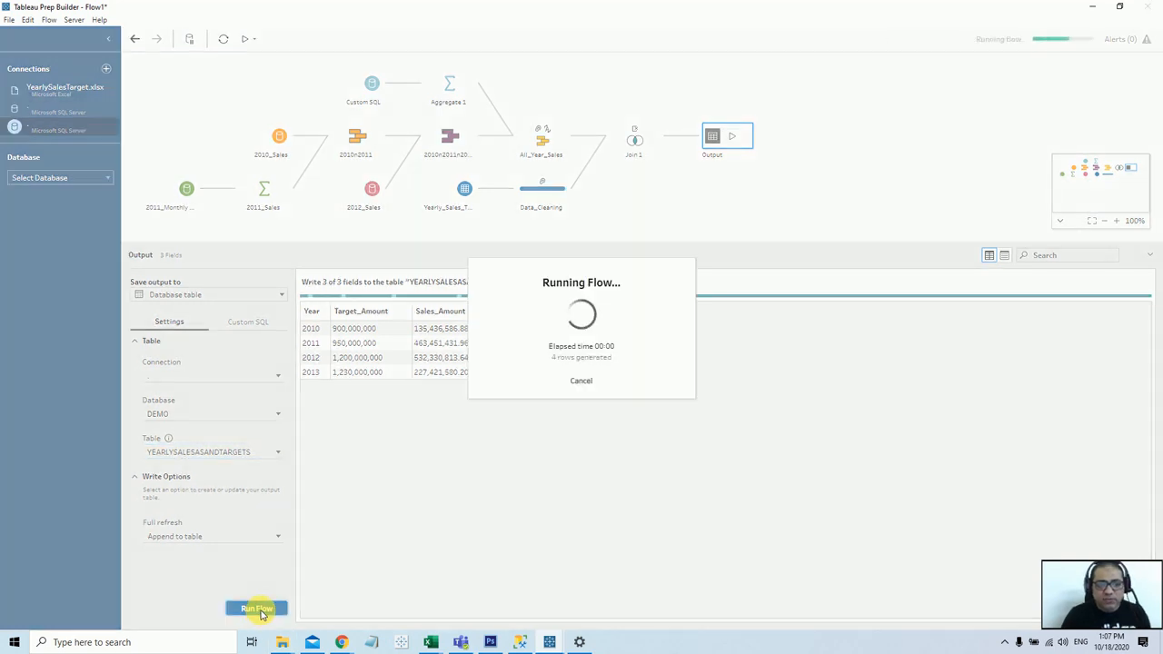
In SQL Server Management Studio, refresh the DEMO database's tables and select the top 1000 rows of dbo.YEARLYSALESASANDTARGETS
key(alt+Tab)
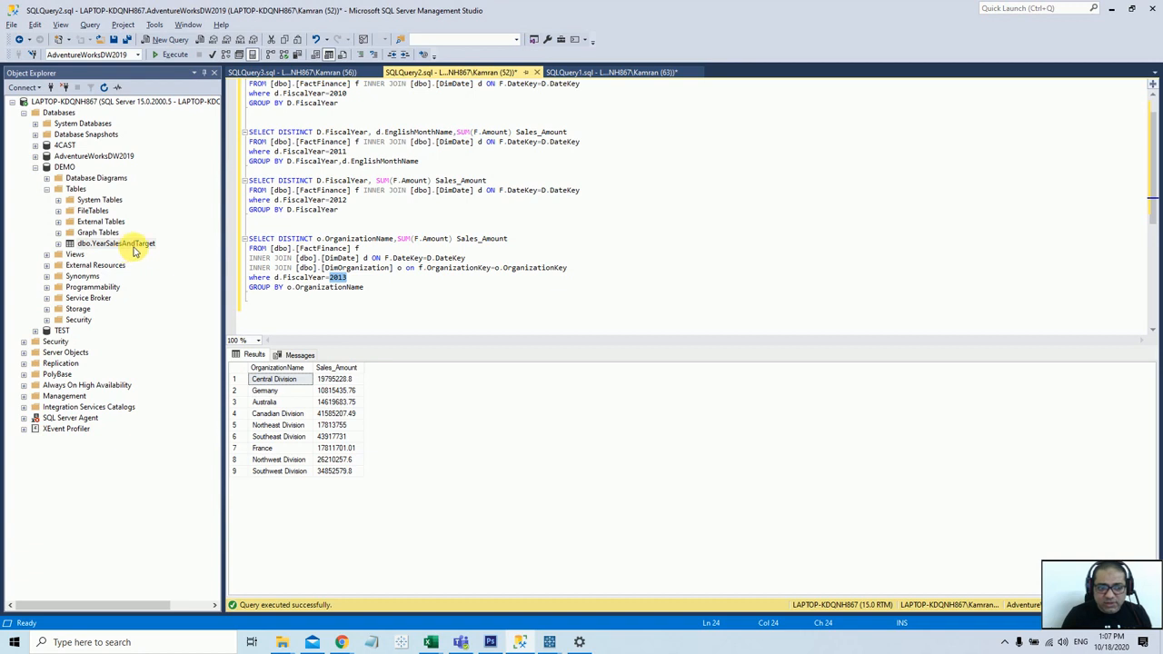
click(76, 188)
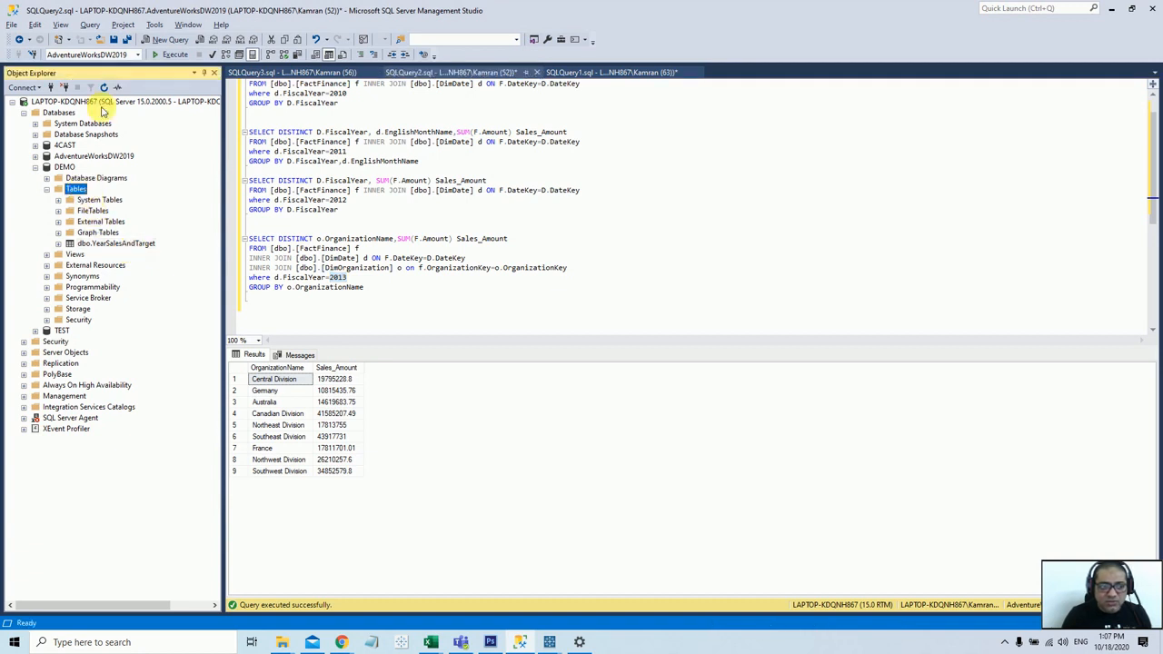
click(104, 87)
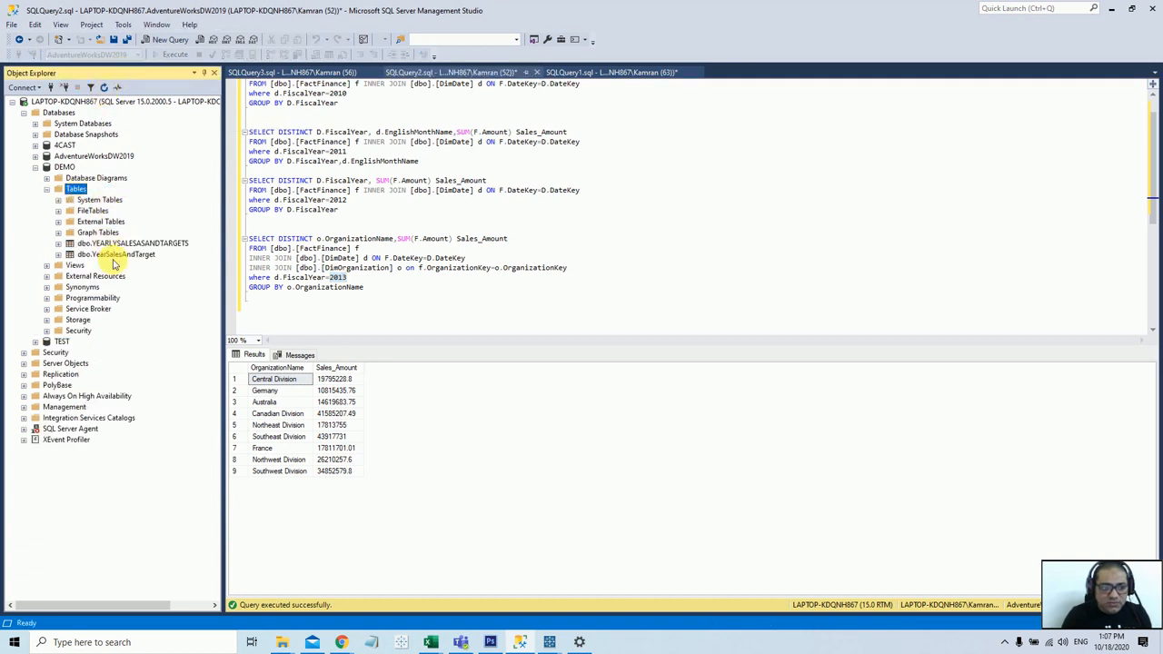
click(150, 242)
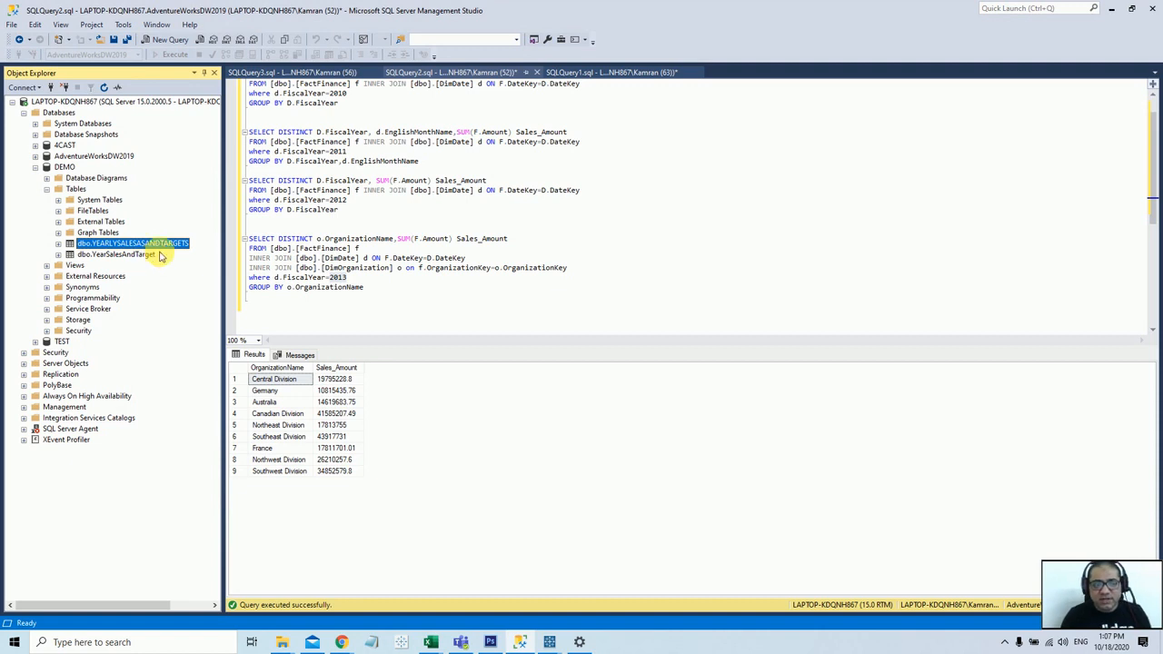
right_click(167, 243)
click(262, 280)
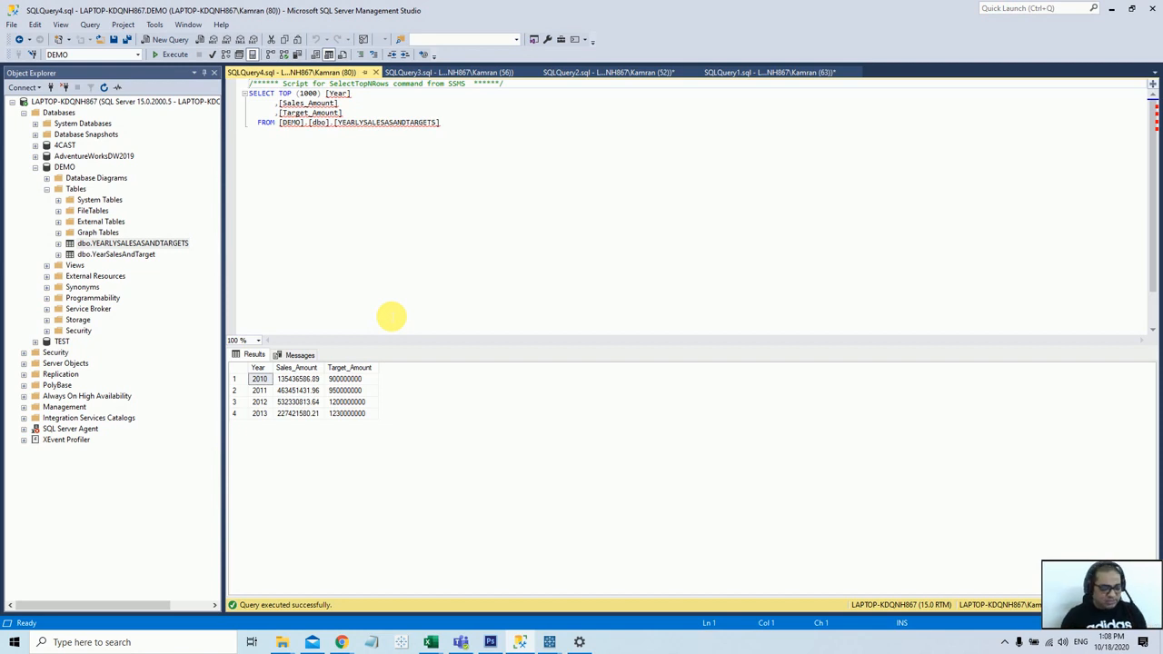
Switch to the Demo flow in Tableau Prep Builder and postpone the Citrix Receiver update
key(alt+Tab)
key(alt+Tab)
key(alt+Tab)
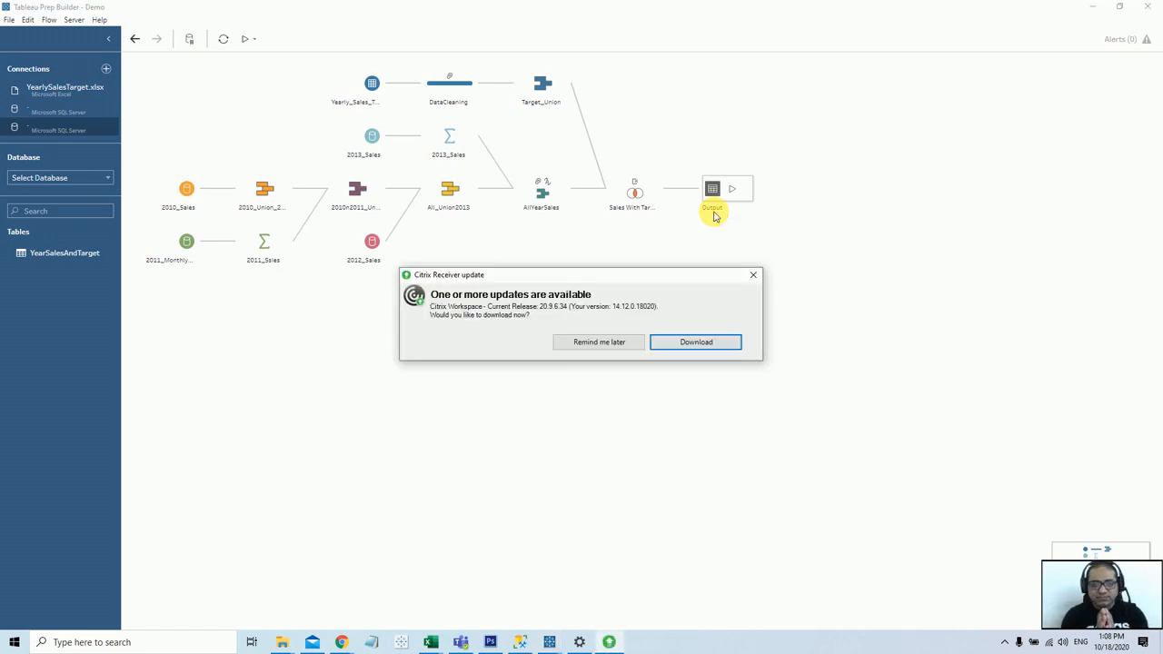
click(604, 342)
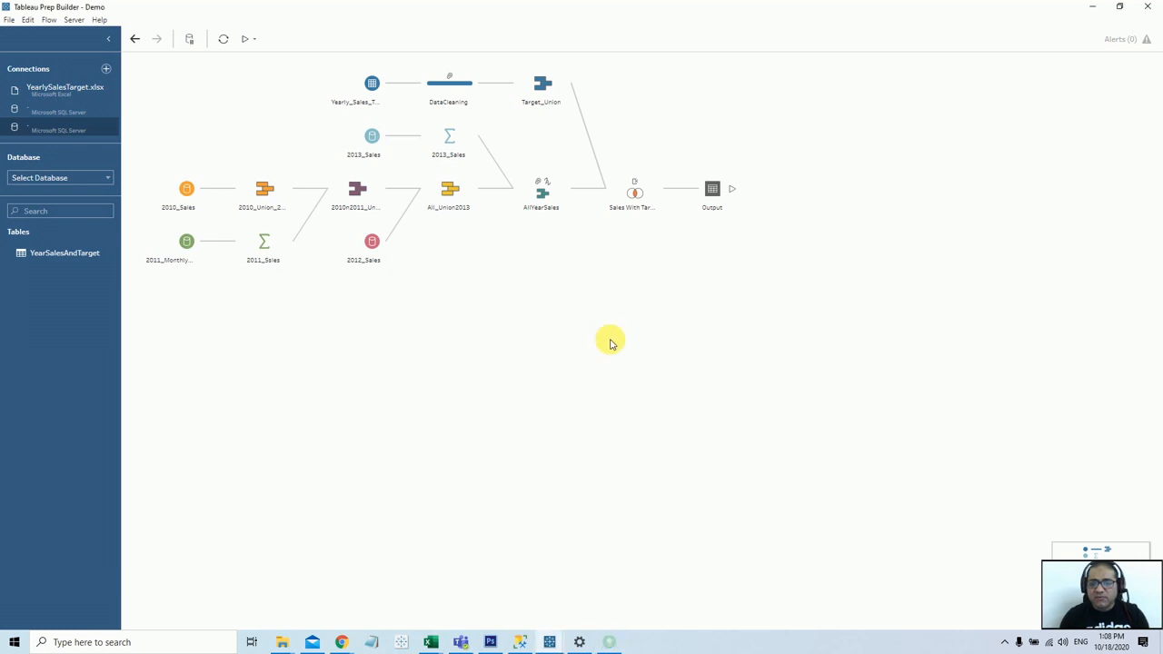